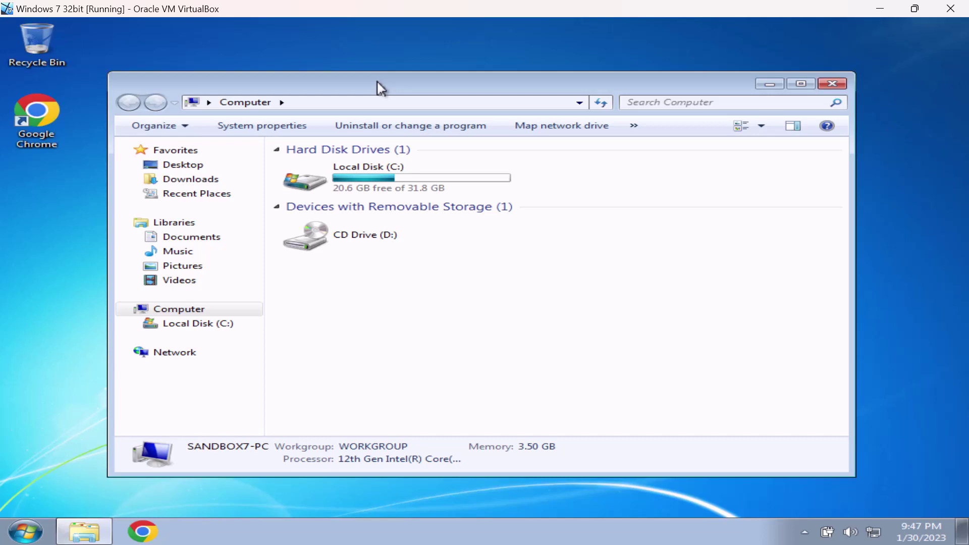
Run the laragon-wamp.x86 installer from the Downloads folder, allow it to make changes, and accept English as the setup language
drag(381, 87, 369, 105)
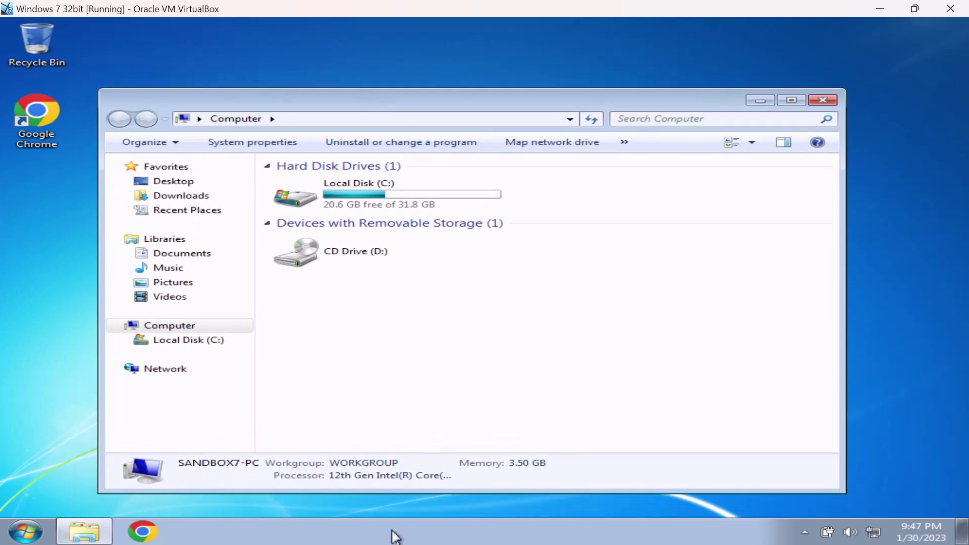
drag(405, 108, 409, 99)
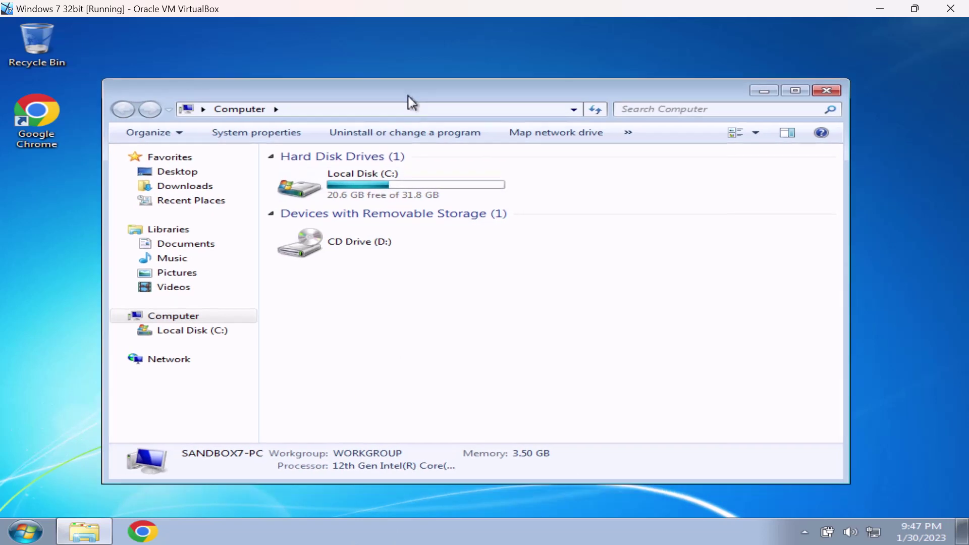
click(204, 187)
click(367, 405)
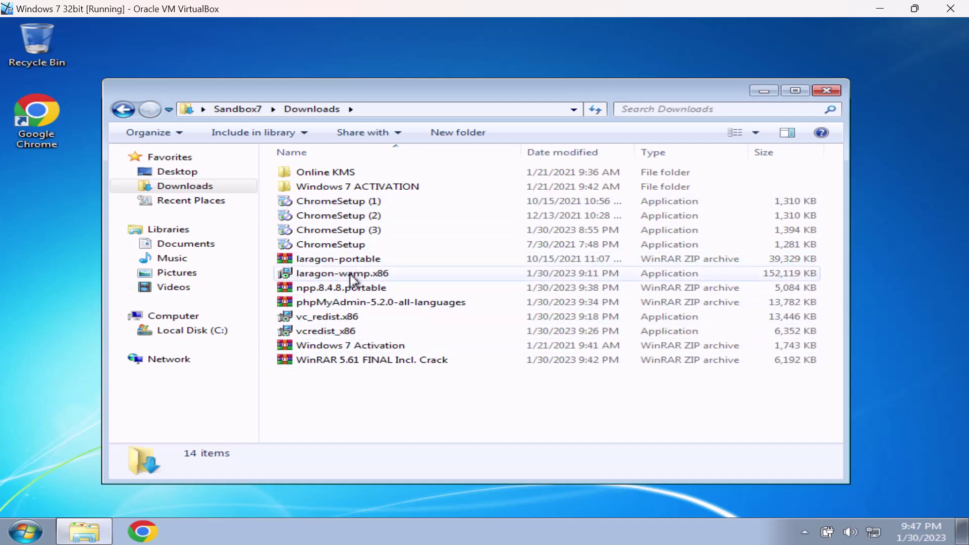
click(352, 276)
double_click(352, 277)
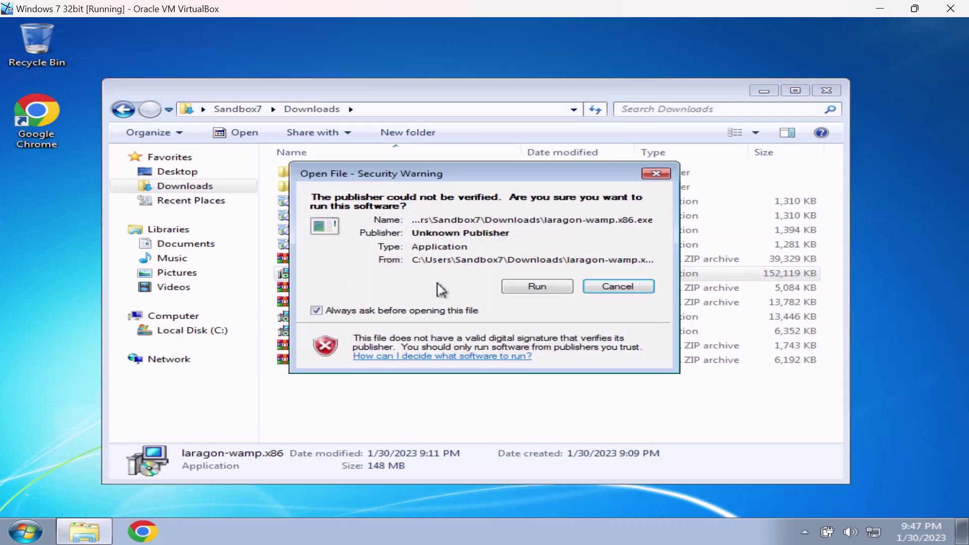
click(525, 291)
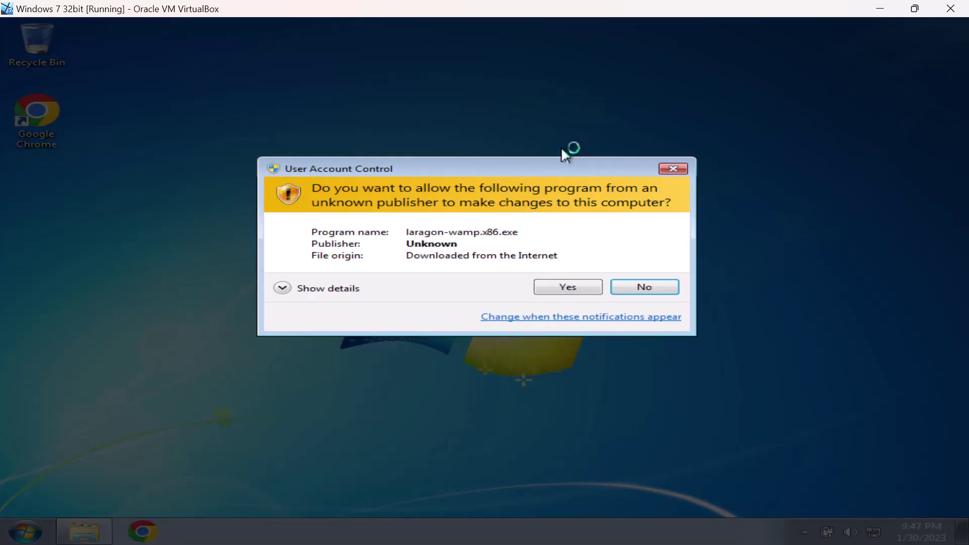
click(583, 287)
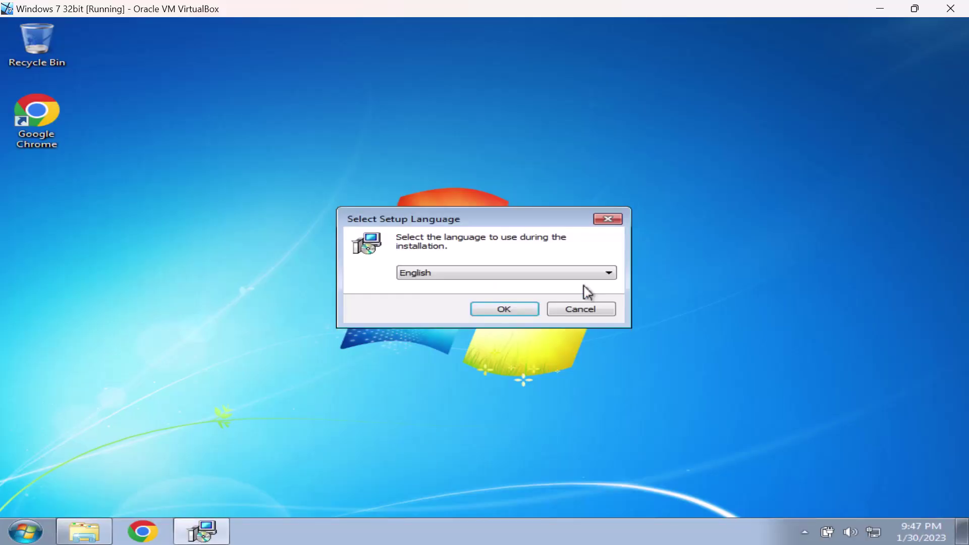
click(507, 312)
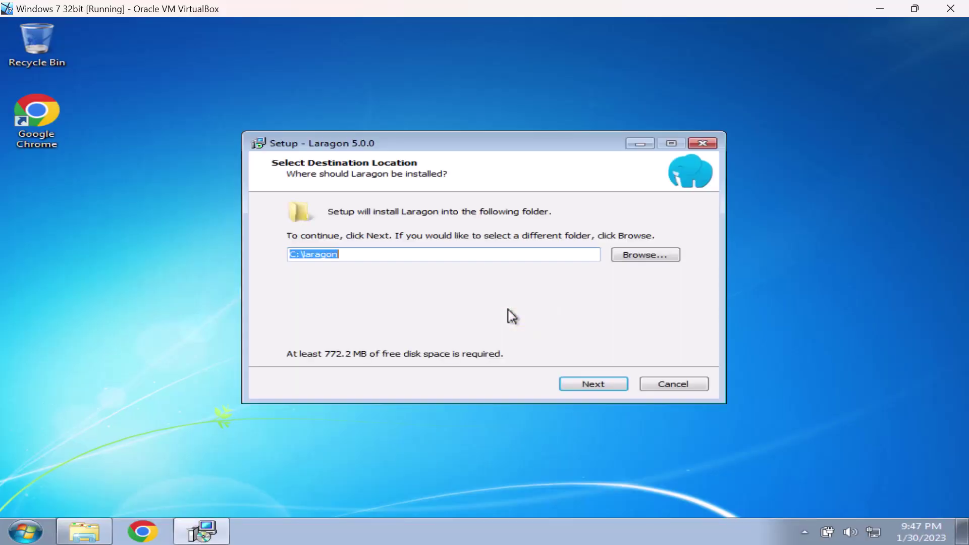
Install Laragon to C:\laragon with Windows autostart, auto virtual hosts and the Notepad++ & Terminal option enabled, dismissing the setup error
click(597, 386)
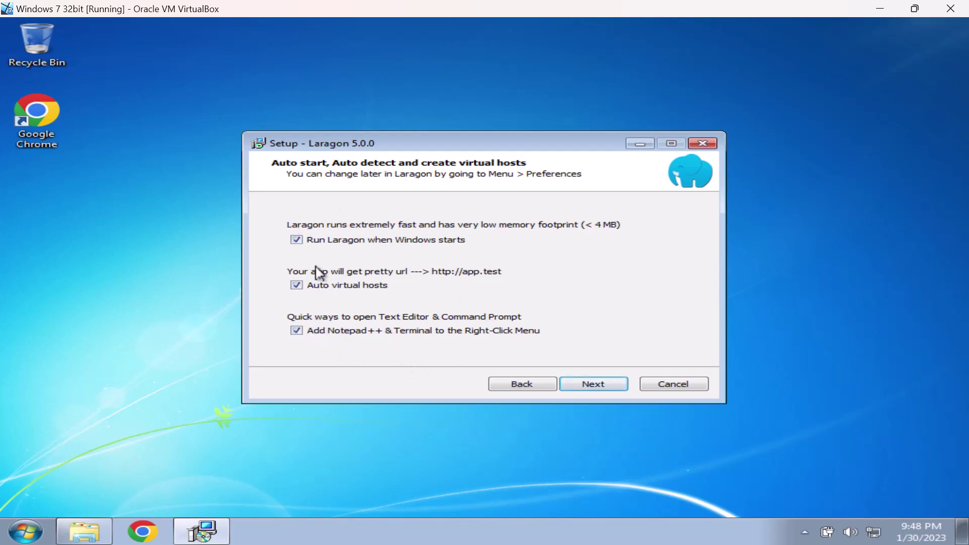
click(608, 387)
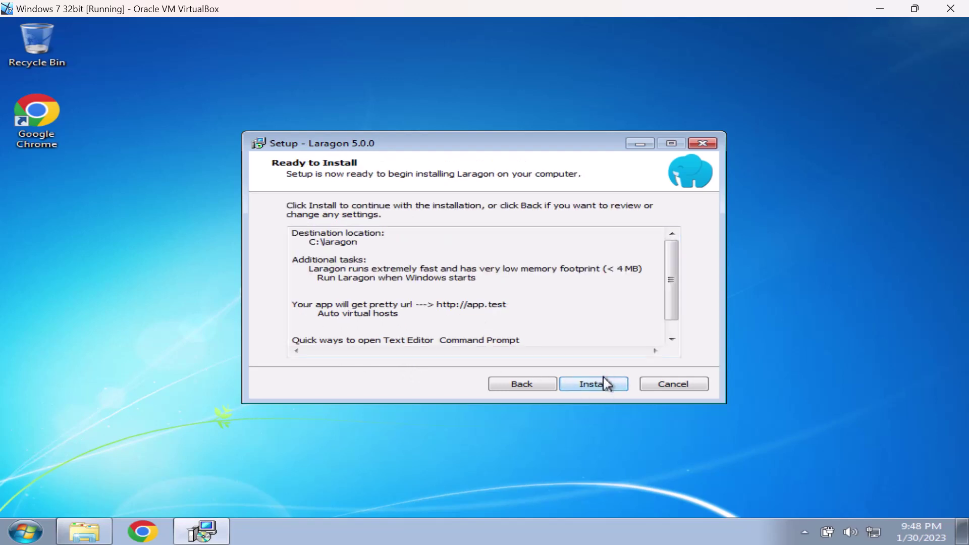
click(605, 383)
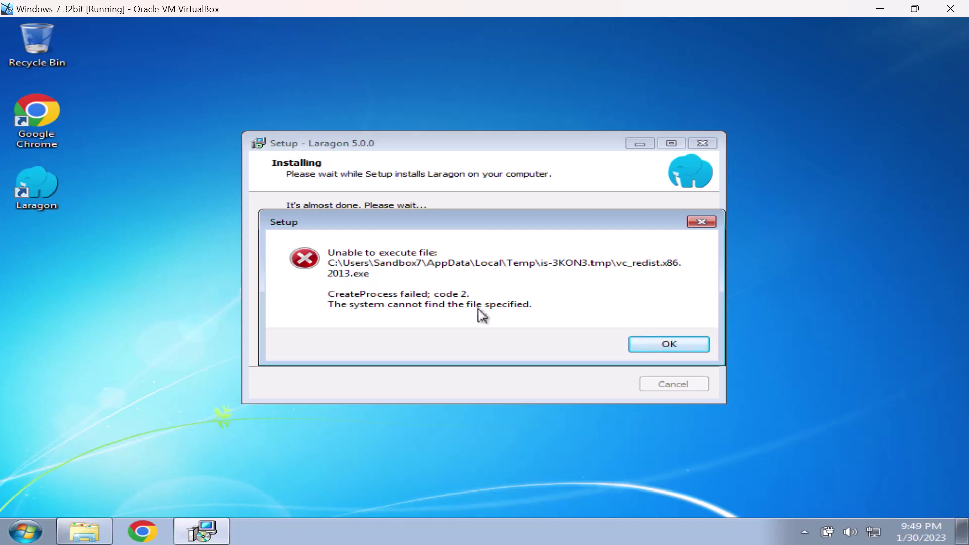
click(666, 348)
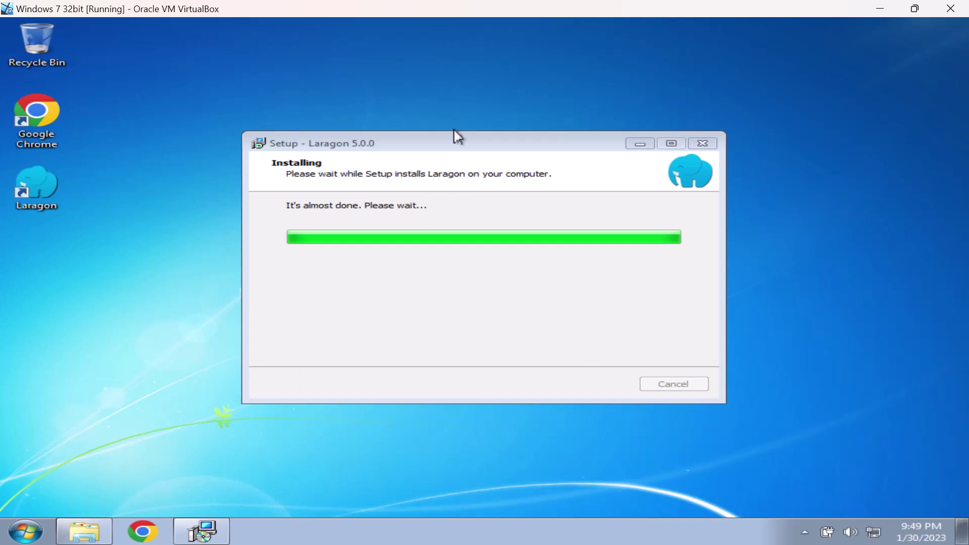
In Chrome, go to microsoft.com/en-us/download and open the Developer tools download category
click(132, 532)
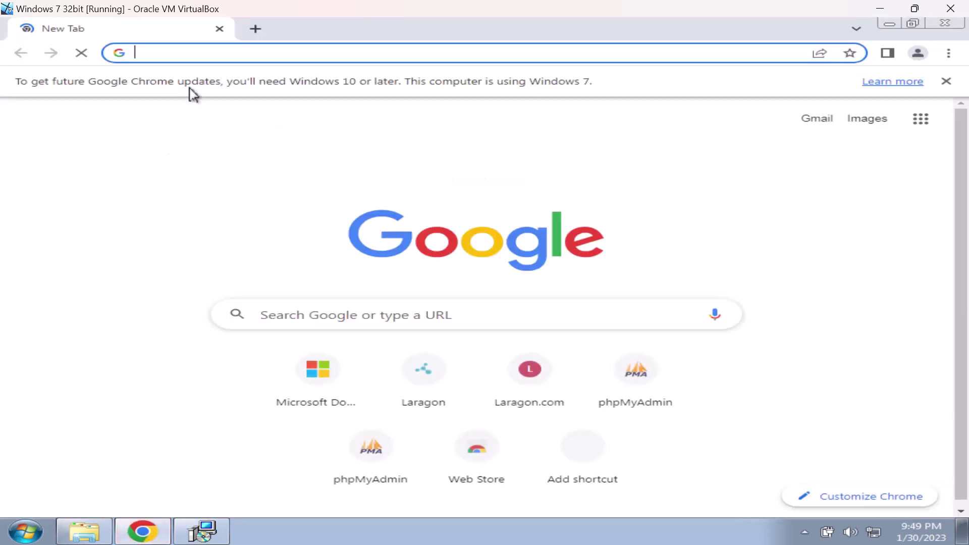
text(do)
key(Return)
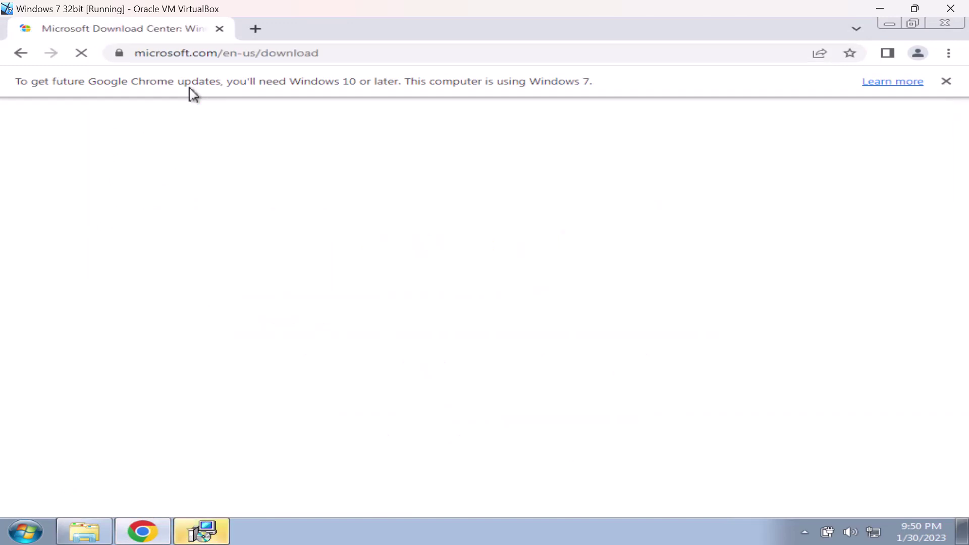
click(947, 82)
scroll(910, 214, down, 5)
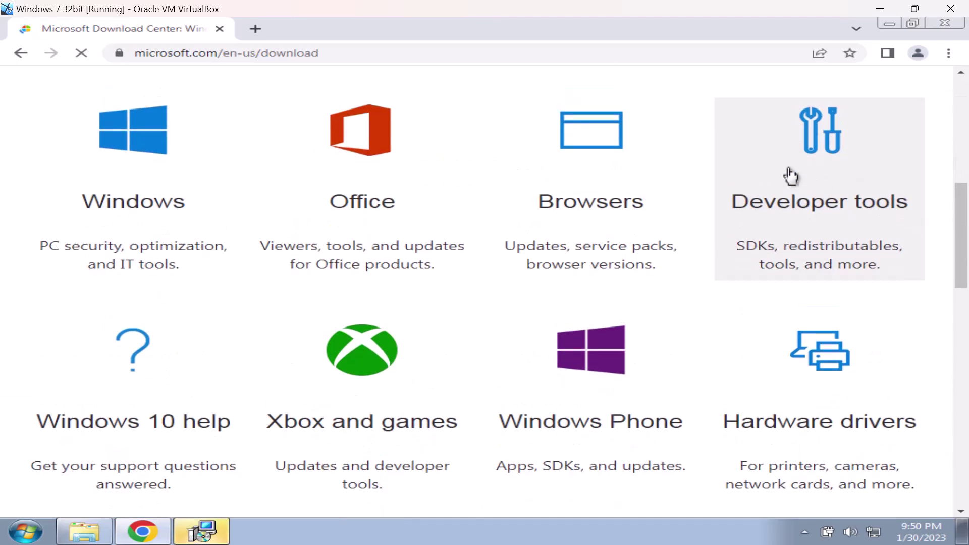
scroll(802, 196, up, 1)
click(813, 215)
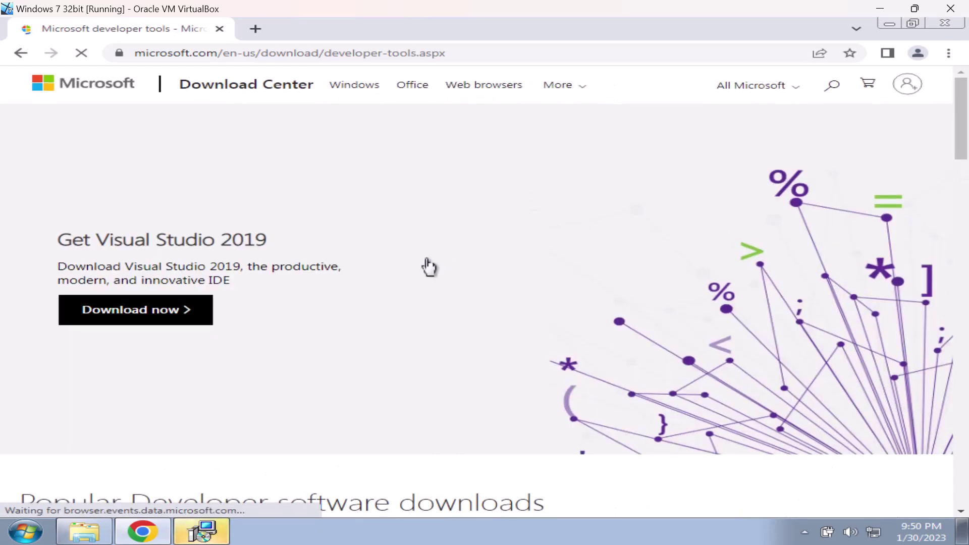
Download vcredist_x86.exe from the Visual C++ Redistributable Packages for Visual Studio 2013 page
scroll(428, 267, down, 10)
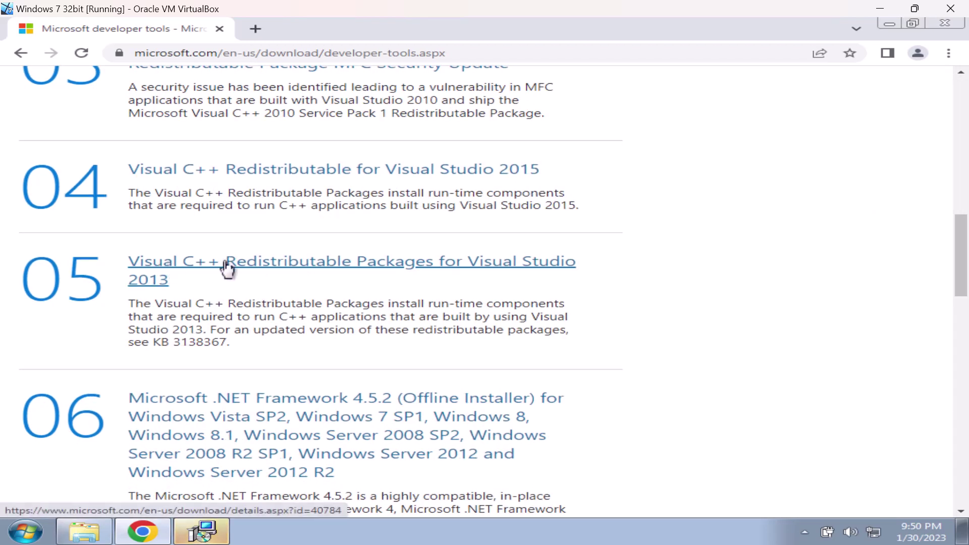
click(298, 266)
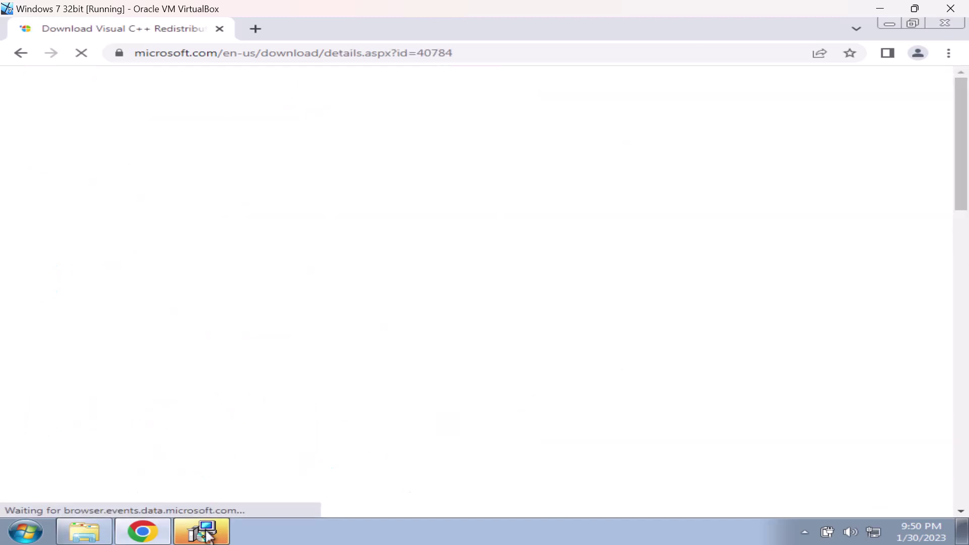
scroll(281, 417, down, 8)
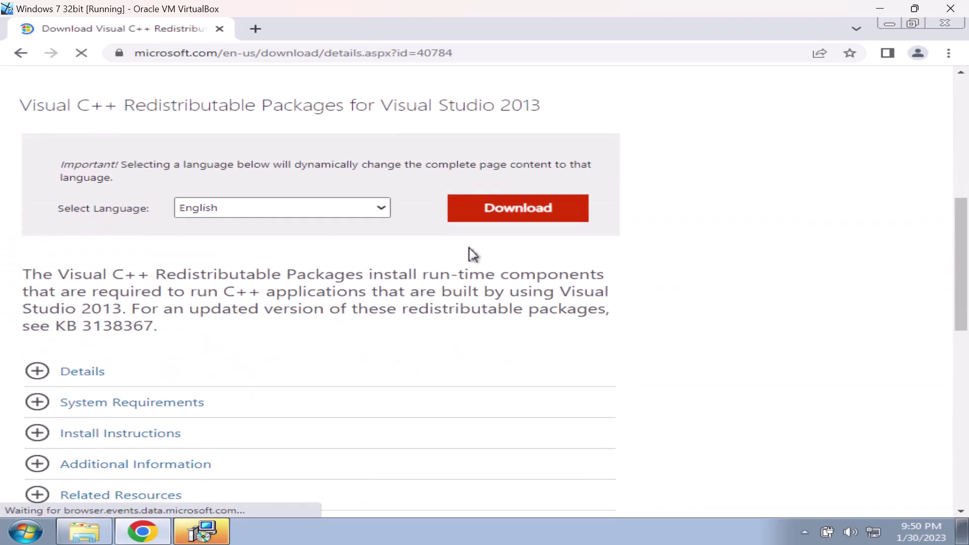
click(478, 211)
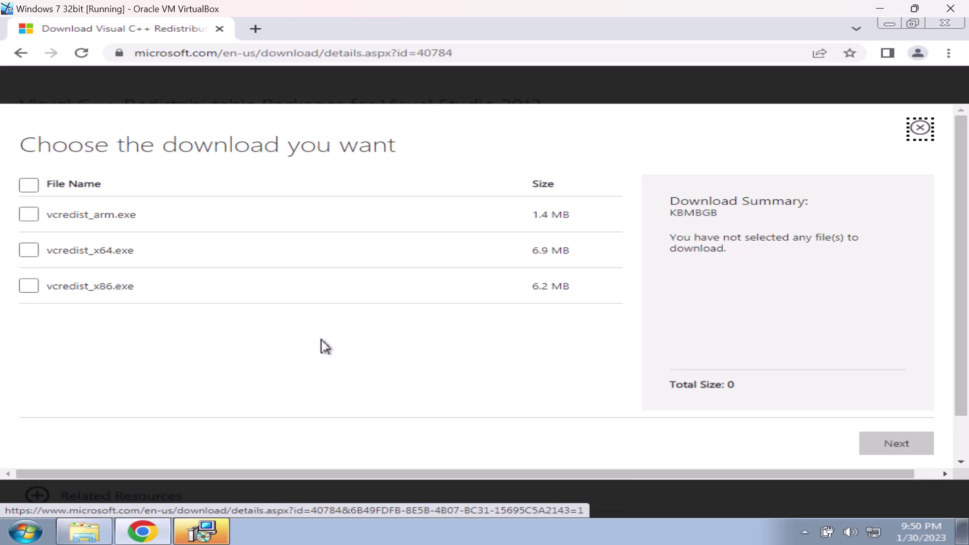
click(29, 286)
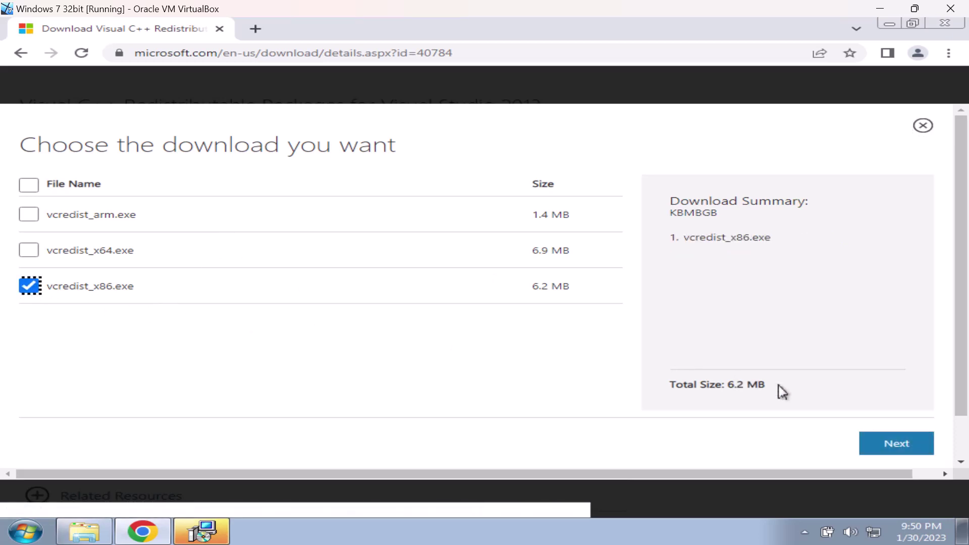
click(883, 445)
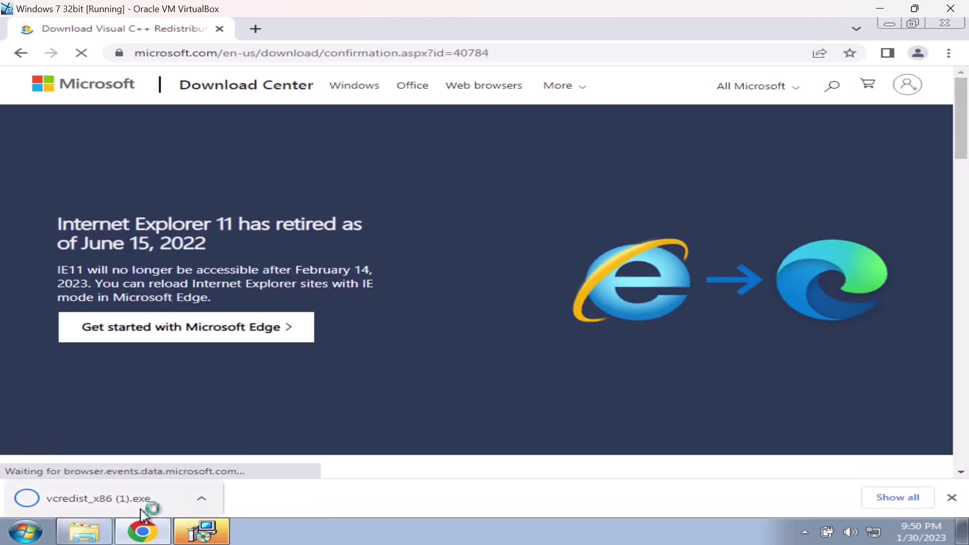
Return to the Laragon setup wizard and finish it with the Run Laragon option turned off
click(217, 532)
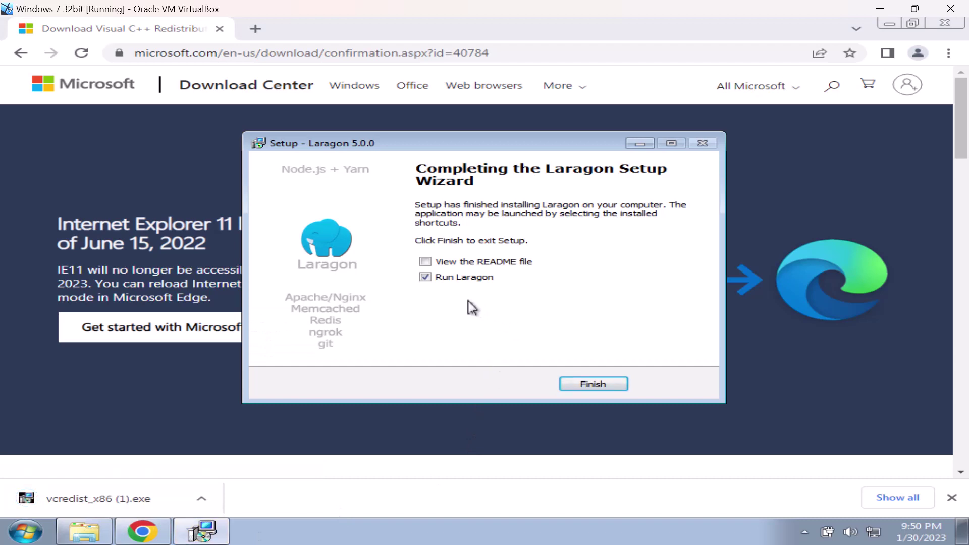
click(425, 277)
click(613, 388)
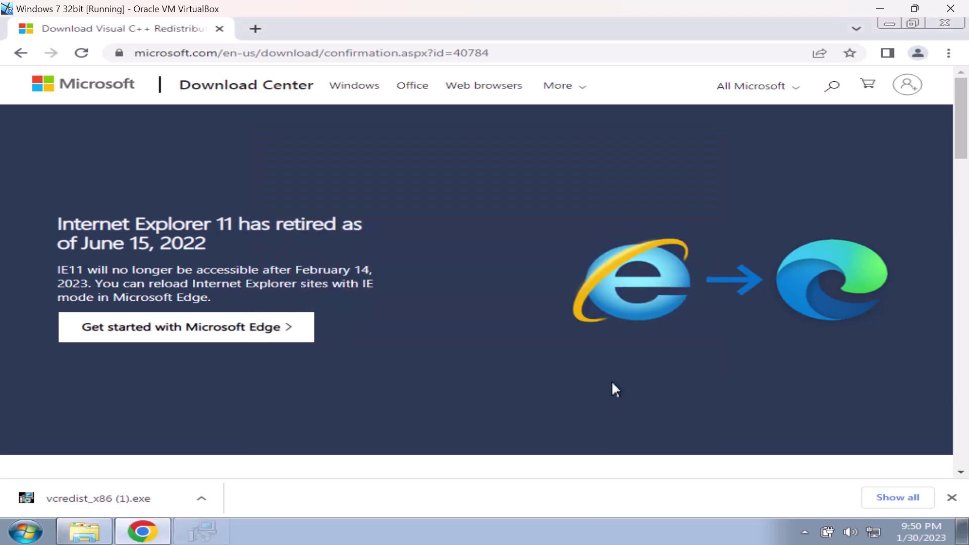
Run the downloaded vcredist_x86 (1).exe, agree to the license terms, install the Visual C++ 2013 Redistributable (x86), and close its setup
click(133, 503)
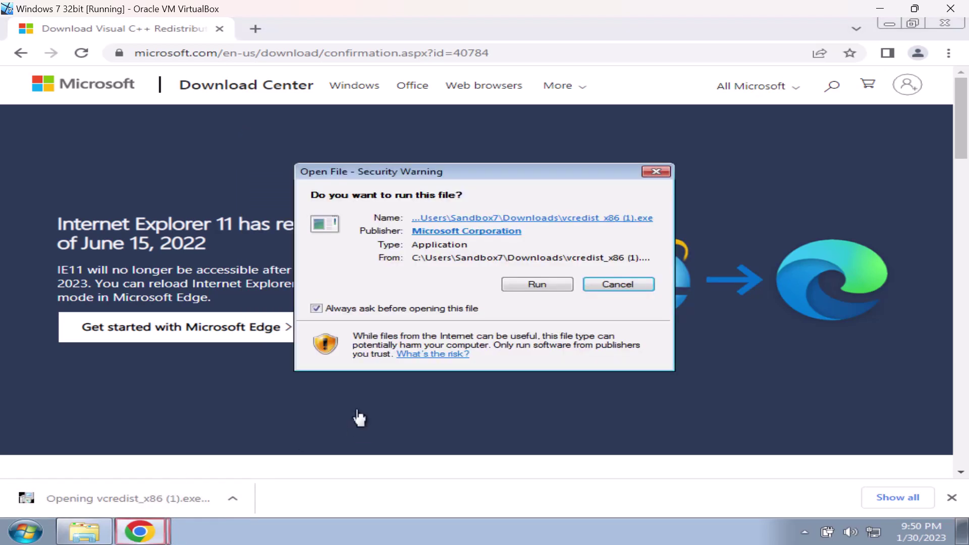
click(555, 290)
click(290, 331)
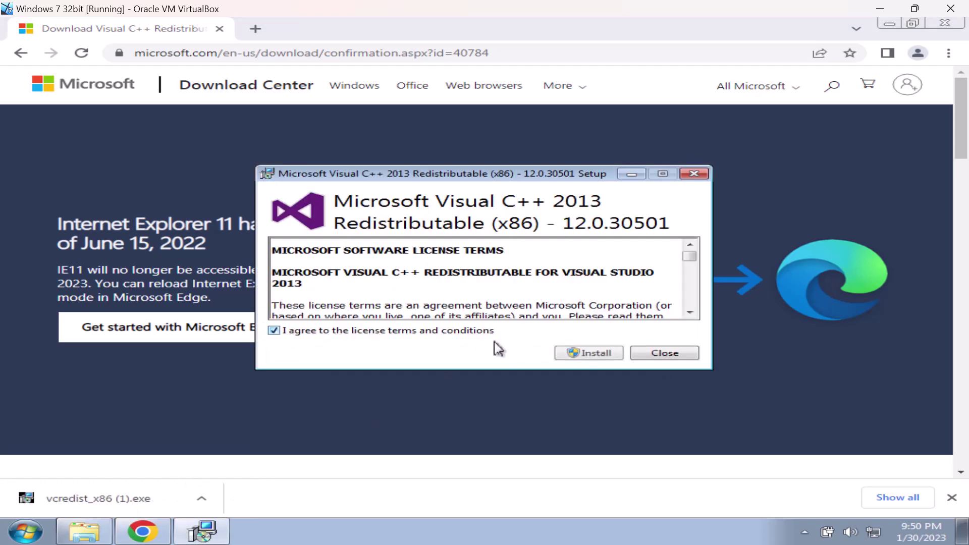
click(575, 353)
click(566, 288)
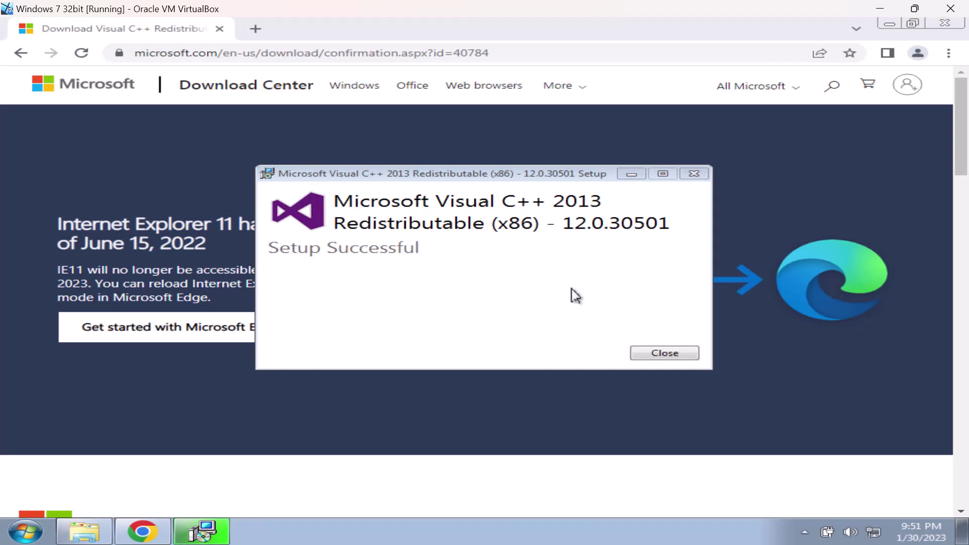
click(655, 354)
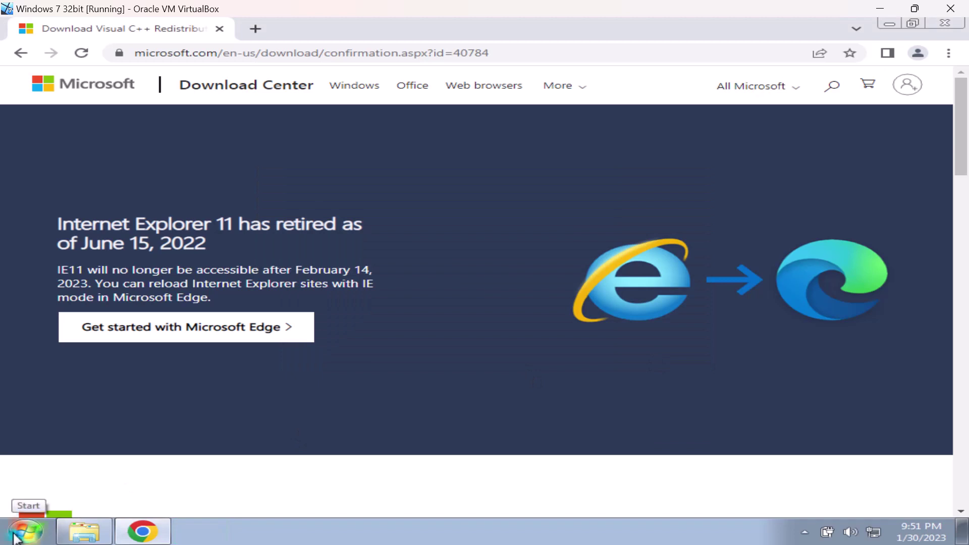
Launch Laragon from the installed programs, dismiss its notification, and start all of its services
click(20, 535)
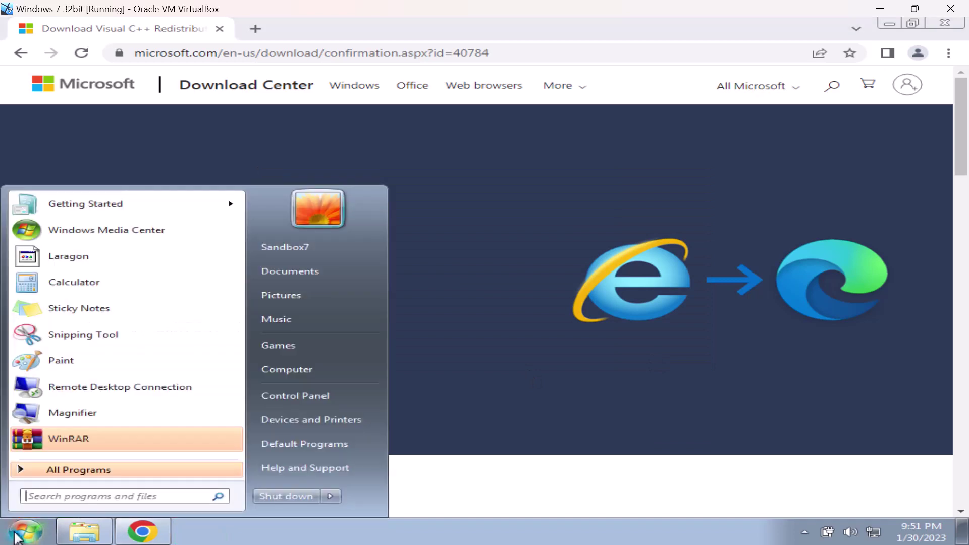
click(96, 472)
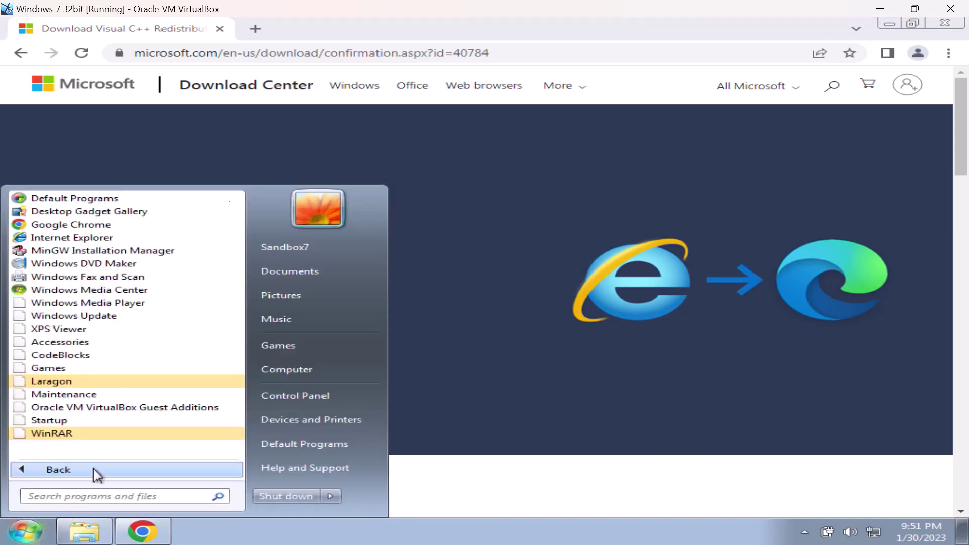
click(74, 382)
click(55, 395)
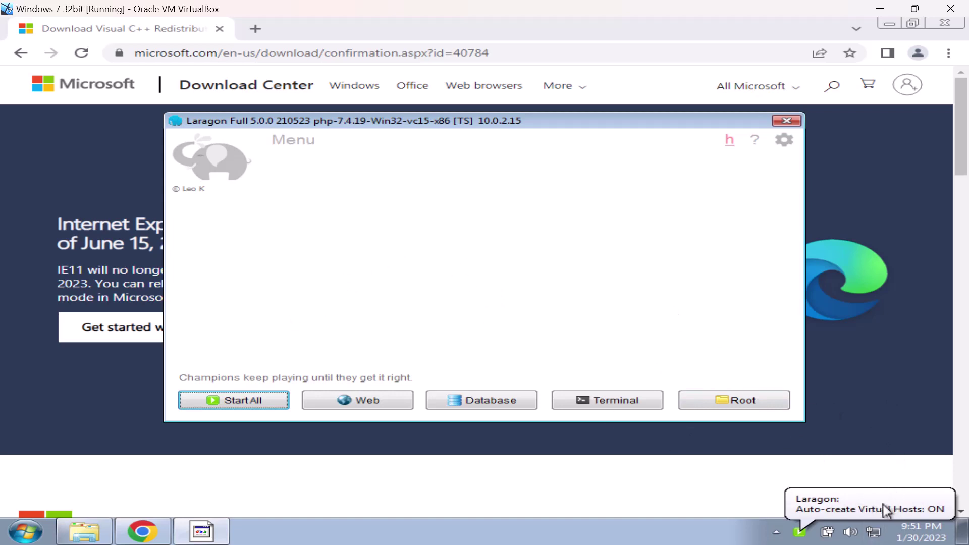
click(835, 504)
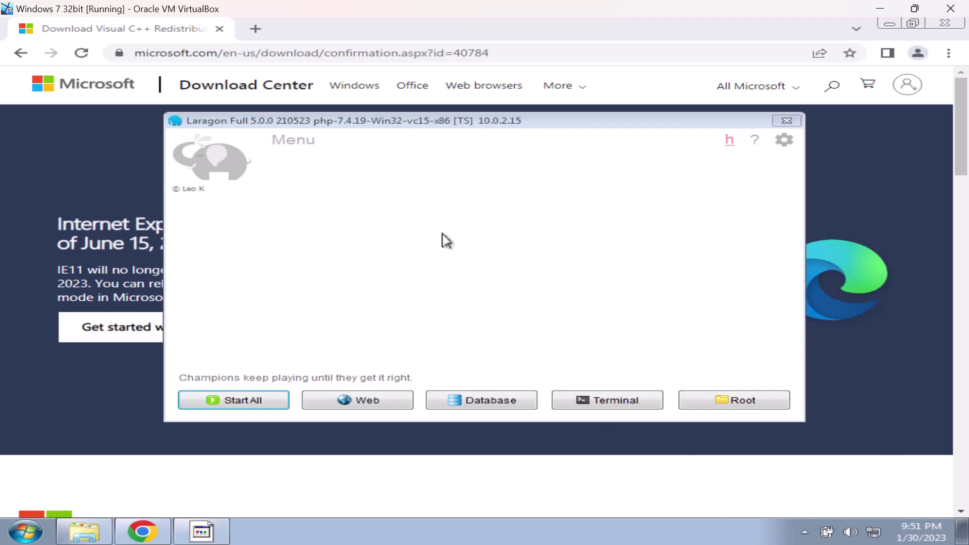
click(255, 400)
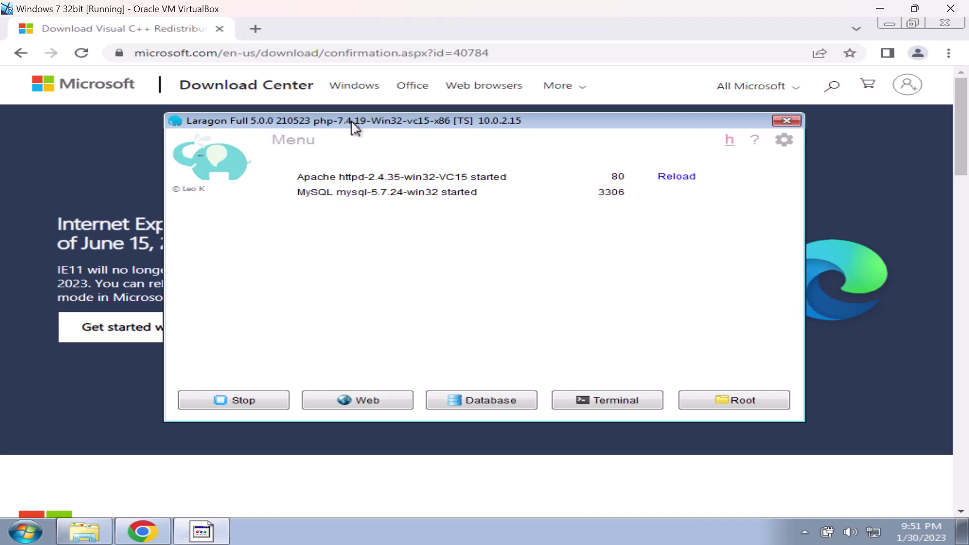
Open Laragon's database session manager to view the connection settings, and cancel it without opening the session
click(479, 403)
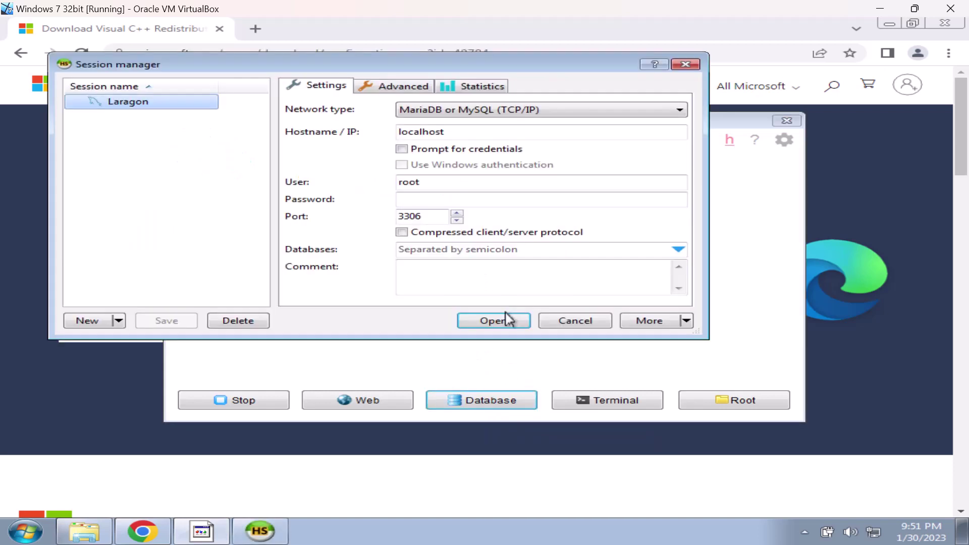
click(576, 322)
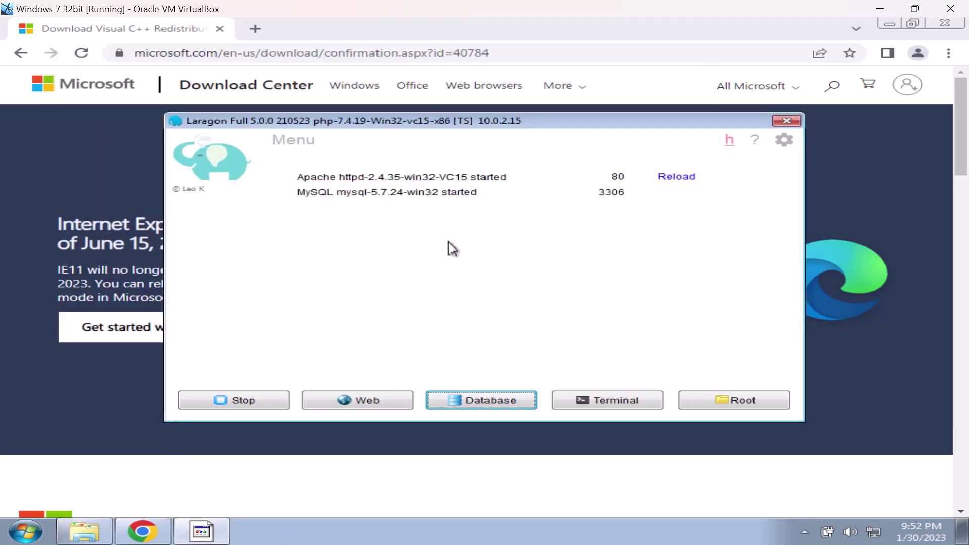
Try to open the Quick add configuration from Laragon's tools, and bring the Laragon window back into view
right_click(458, 222)
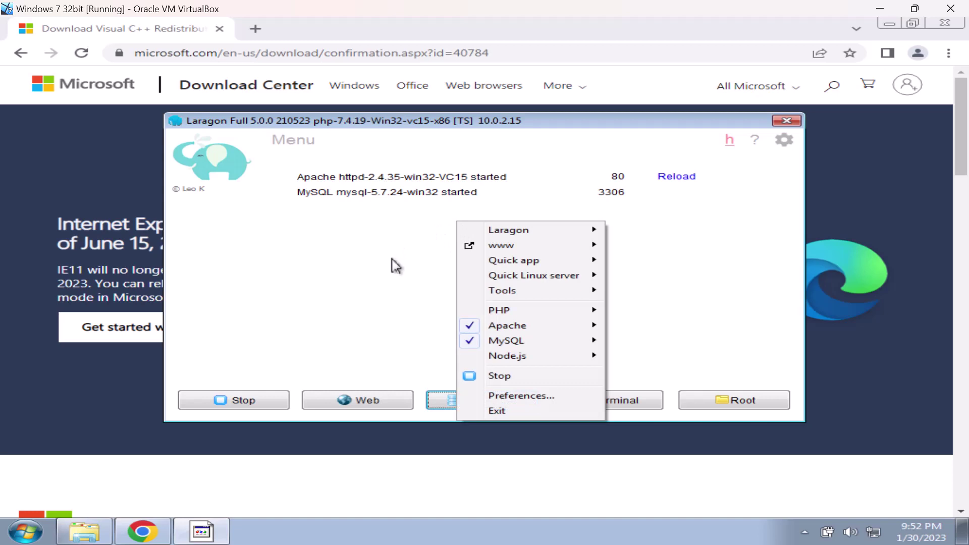
right_click(406, 225)
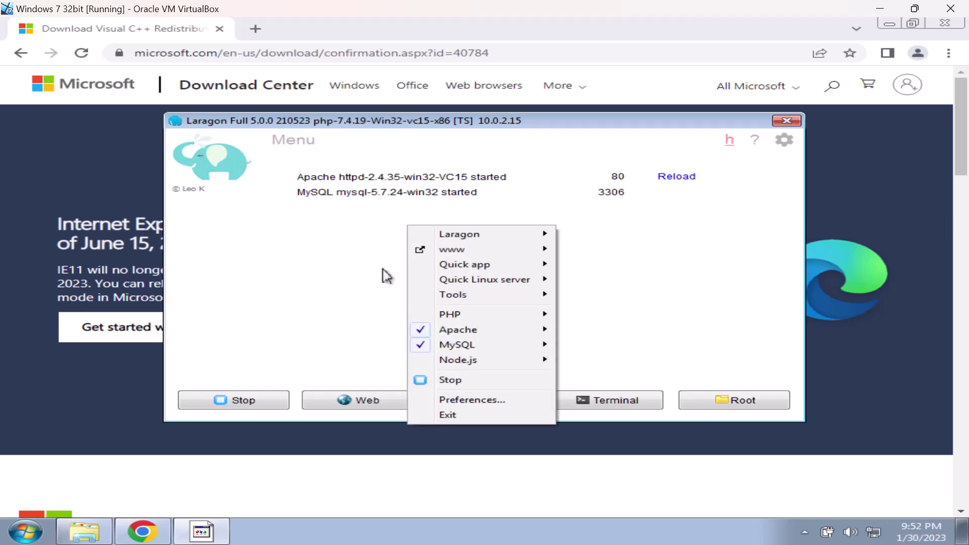
mouse_move(473, 300)
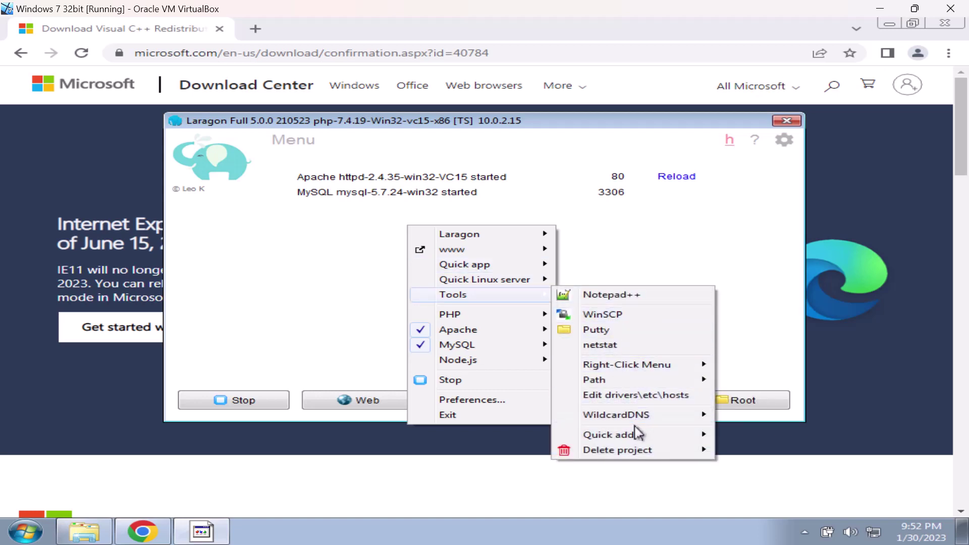
mouse_move(634, 437)
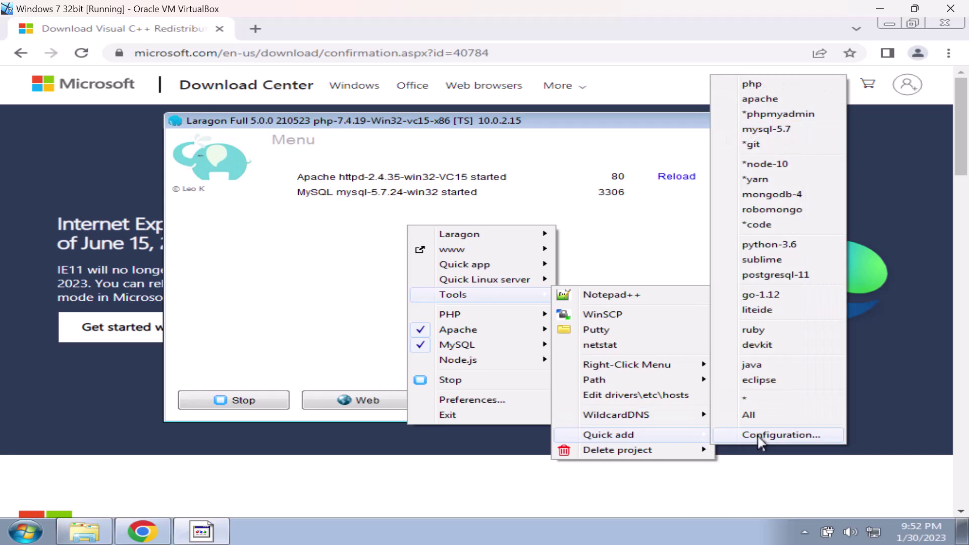
click(757, 434)
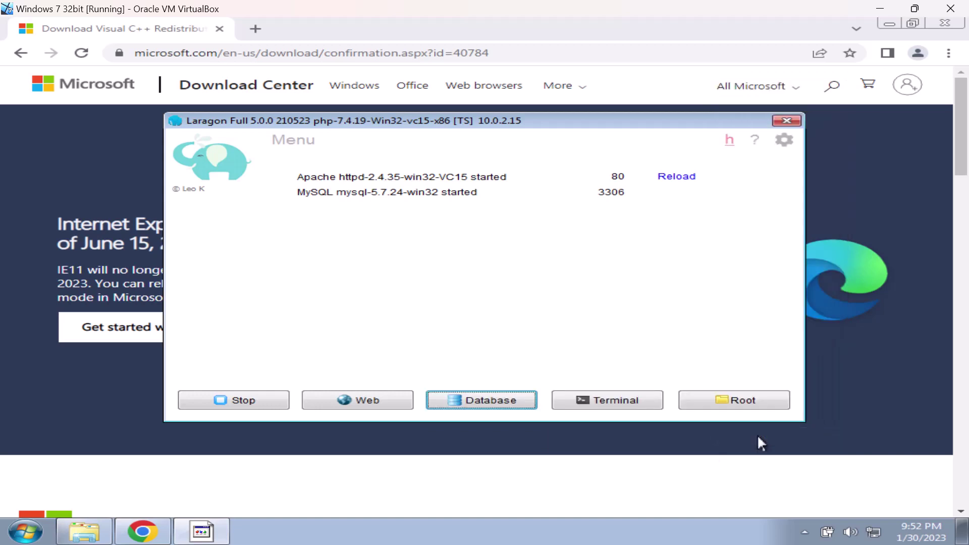
click(216, 536)
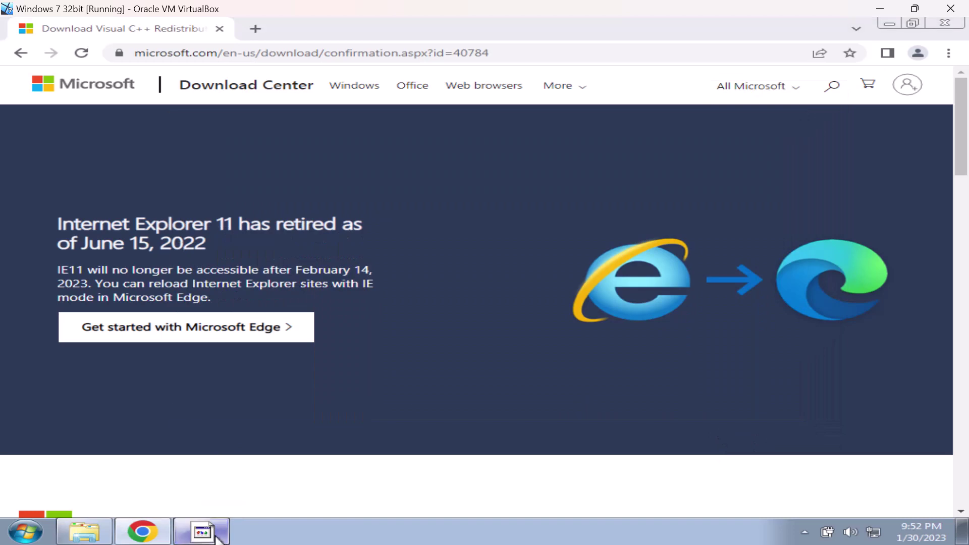
click(216, 535)
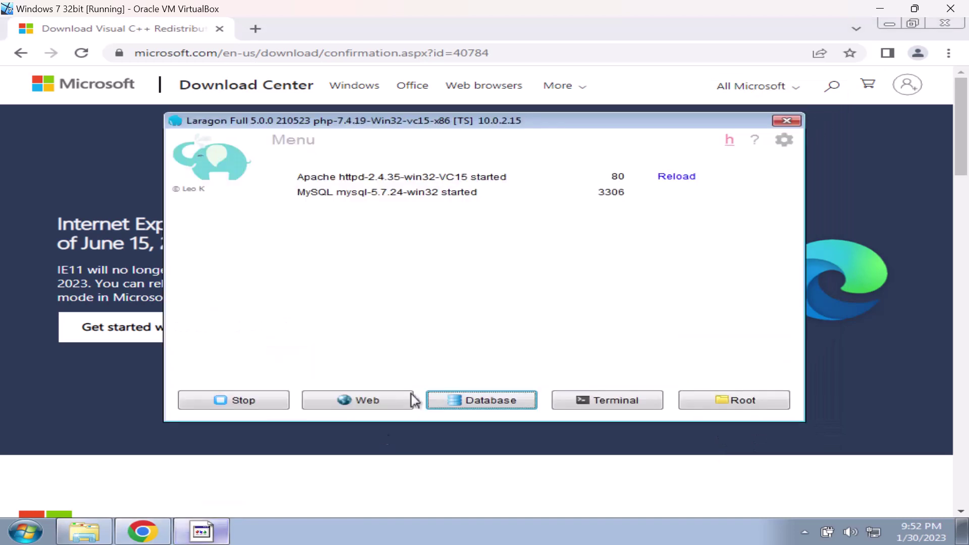
Try to launch Notepad++ from Laragon's tools
right_click(410, 210)
click(363, 254)
right_click(403, 233)
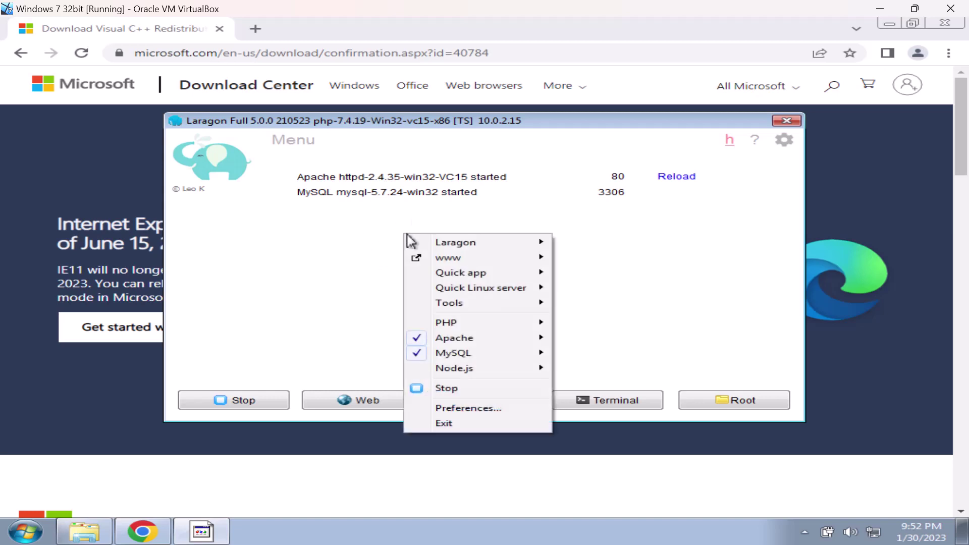
click(341, 266)
right_click(520, 249)
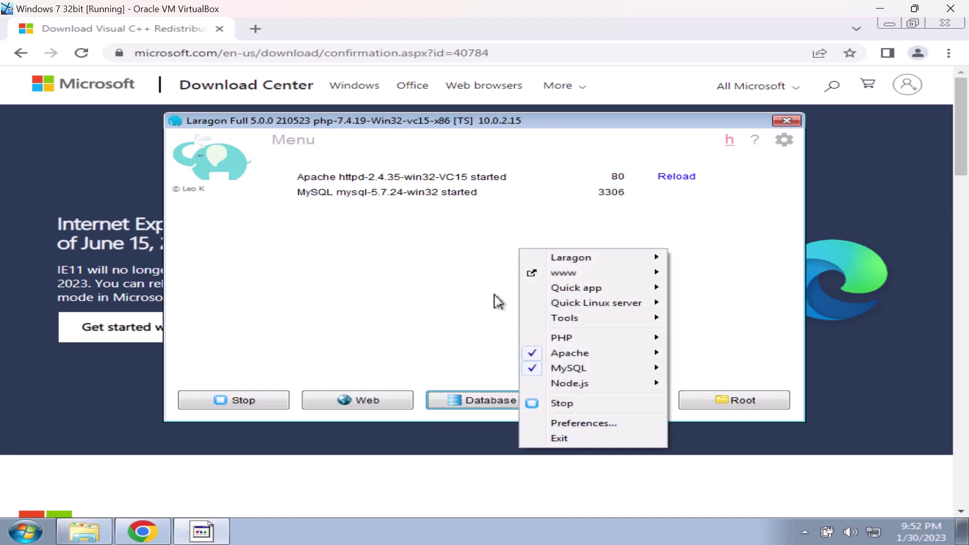
mouse_move(560, 320)
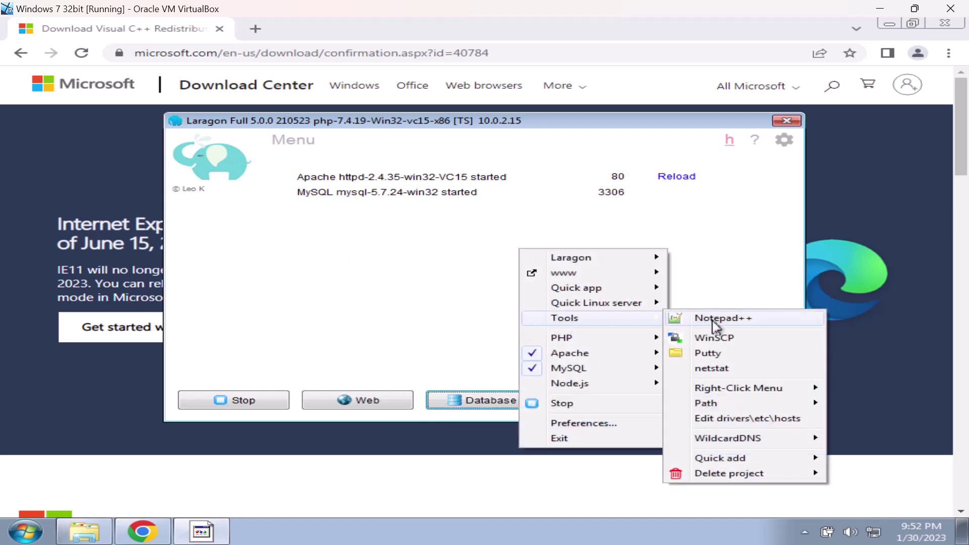
click(715, 323)
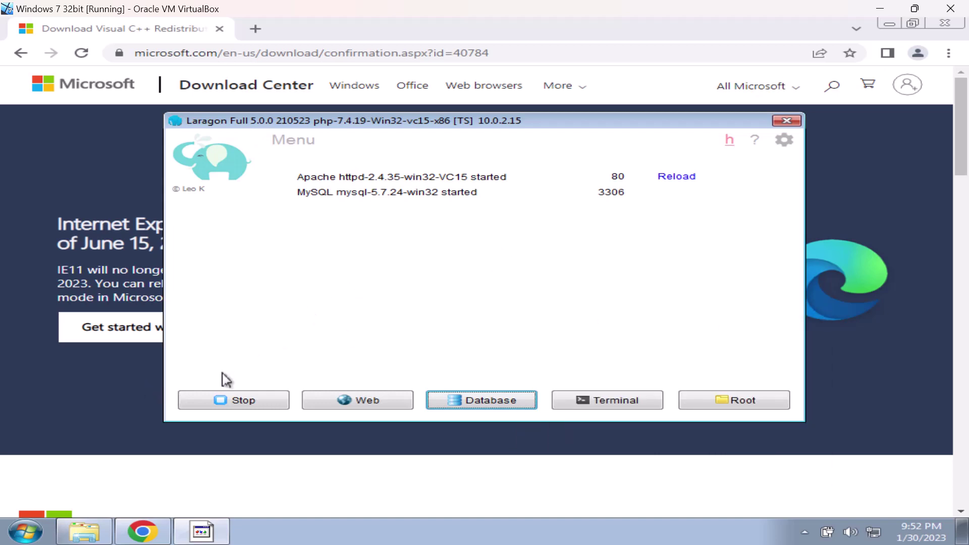
Switch to Windows Explorer, open C:\laragon\bin\notepad++, try to run the notepad++ application there, and dismiss the error
click(83, 531)
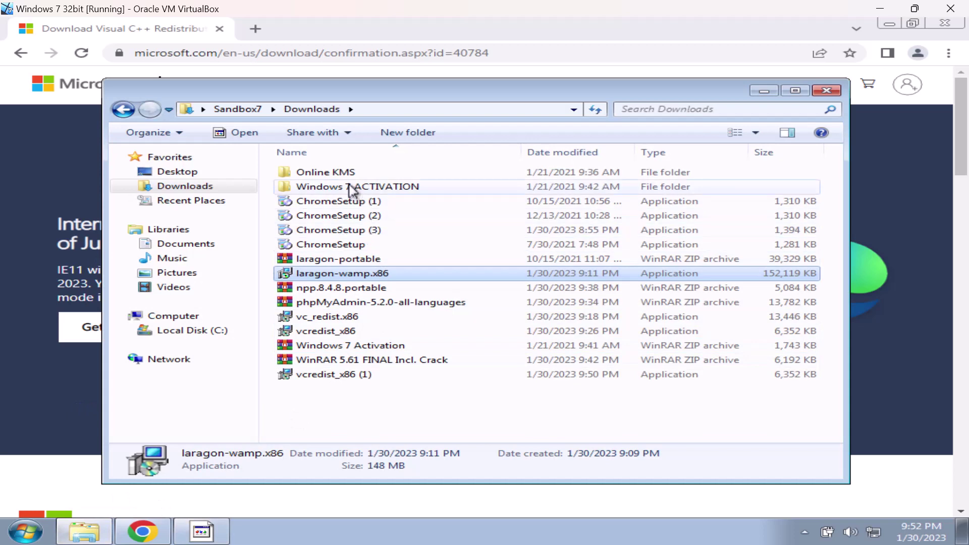
click(202, 331)
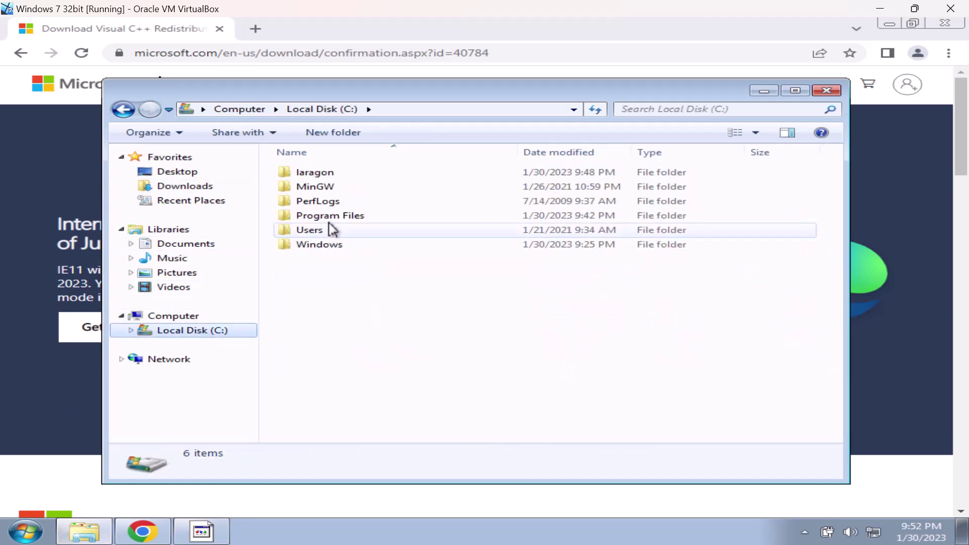
double_click(328, 173)
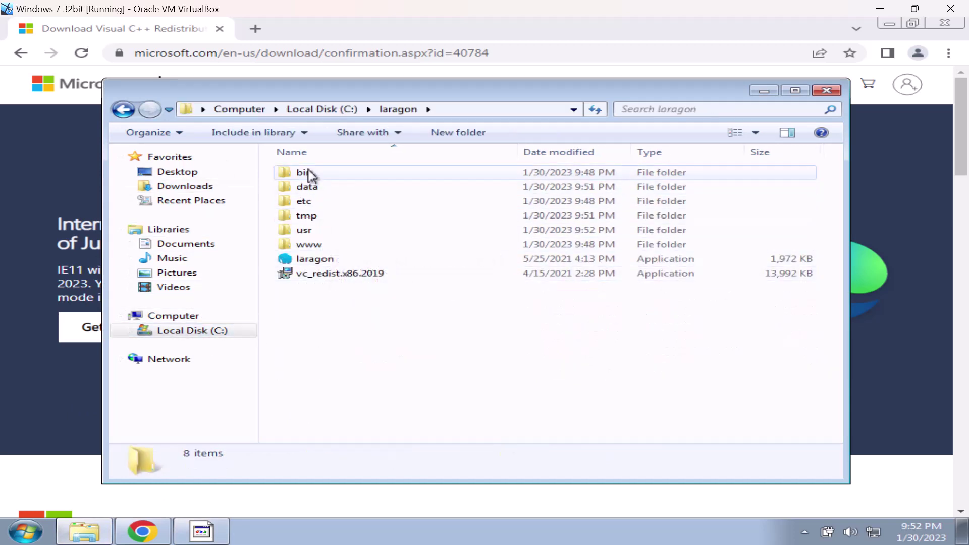
double_click(308, 173)
double_click(347, 331)
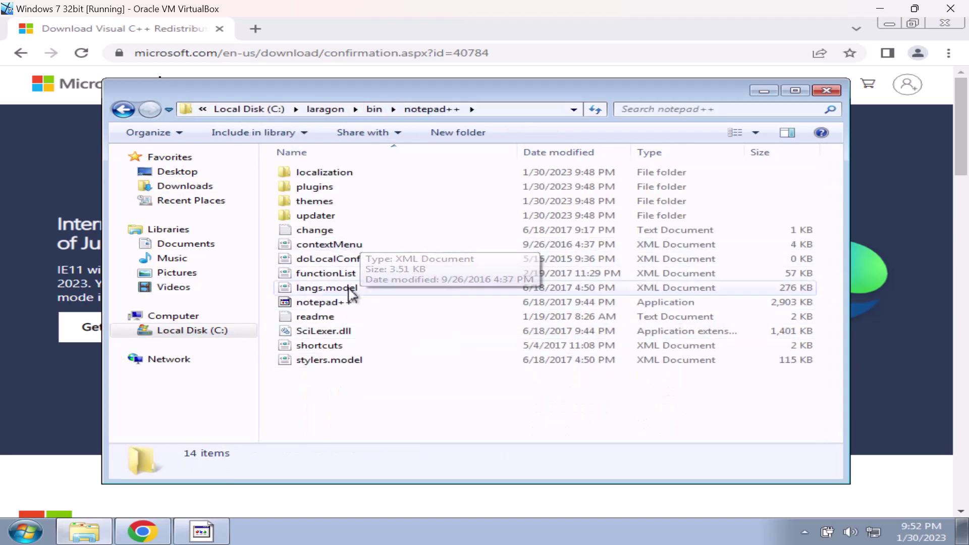
double_click(348, 304)
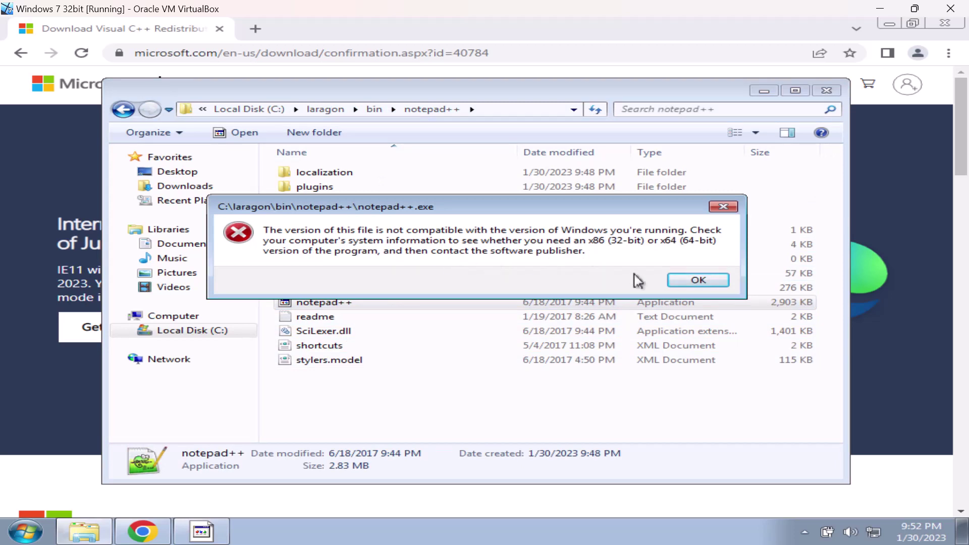
click(691, 281)
click(388, 396)
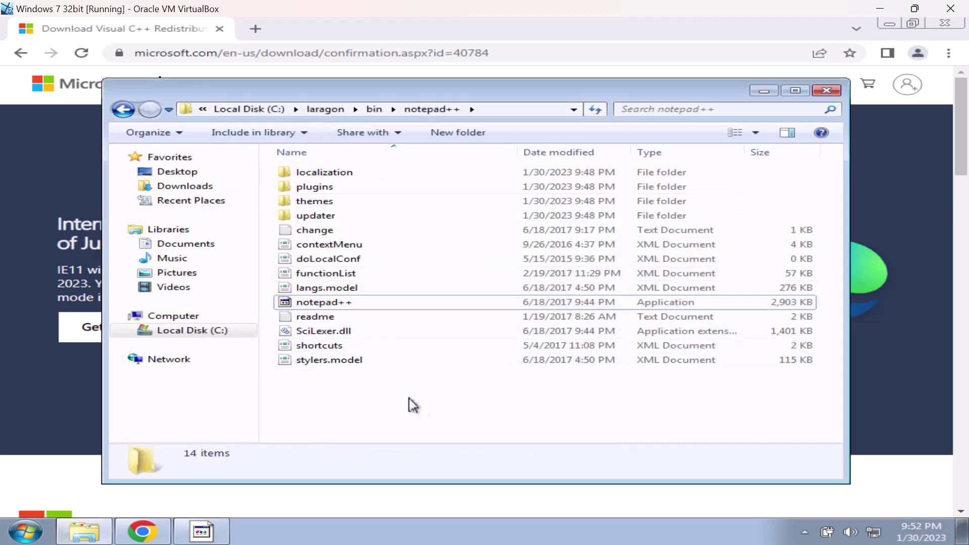
Permanently delete all files and folders inside C:\laragon\bin\notepad++
drag(423, 409, 438, 204)
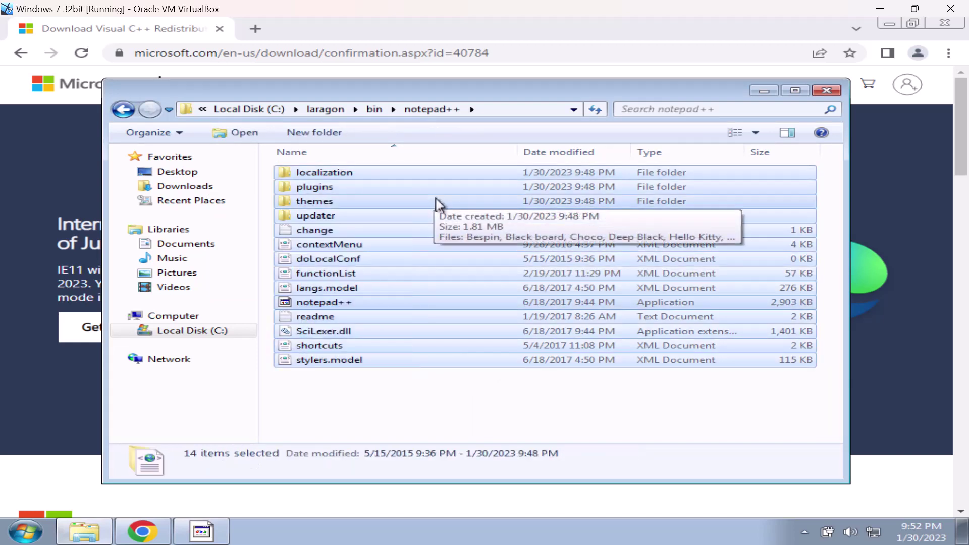
key(shift+Delete)
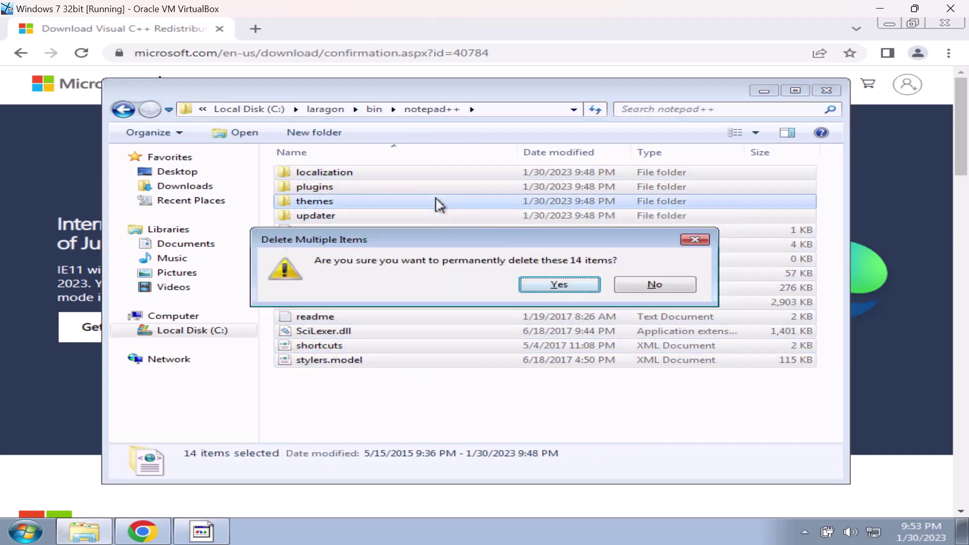
key(Return)
Search the web for notepad++ portable in a new Chrome tab and open the Notepad++ downloads page
click(260, 29)
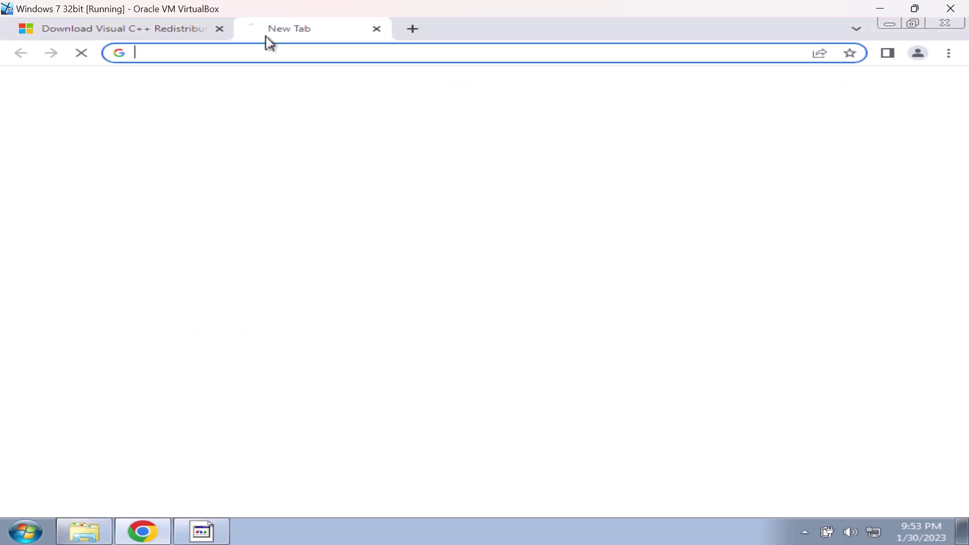
text(note)
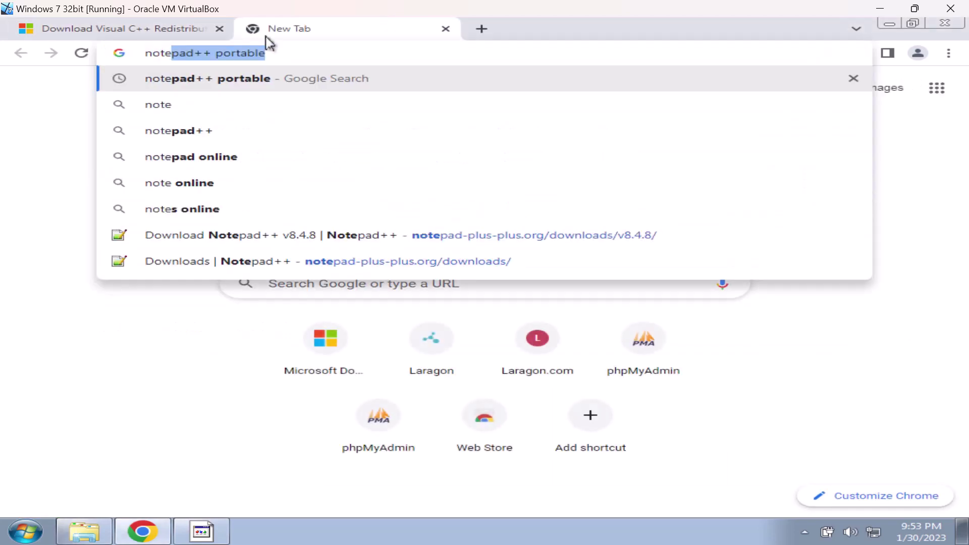
text(pad++)
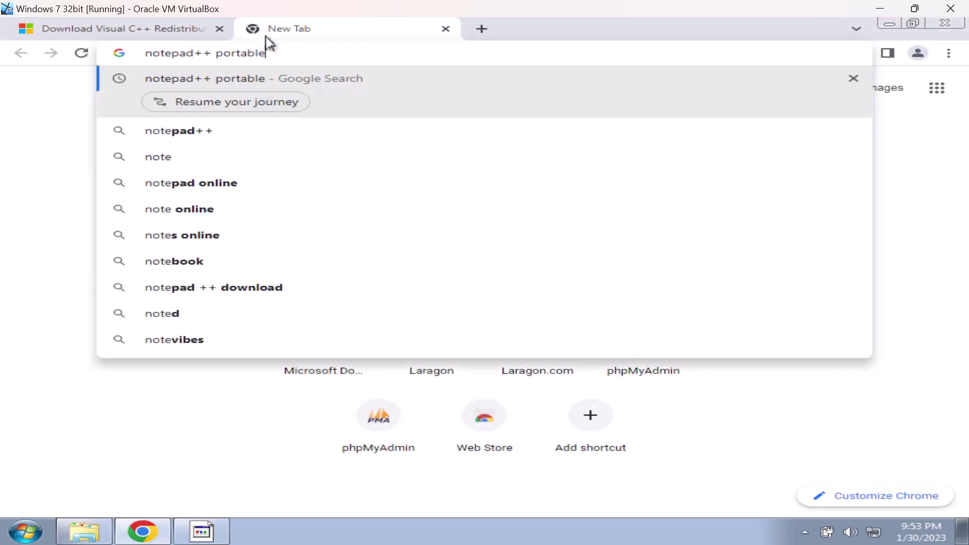
key(BackSpace)
key(Return)
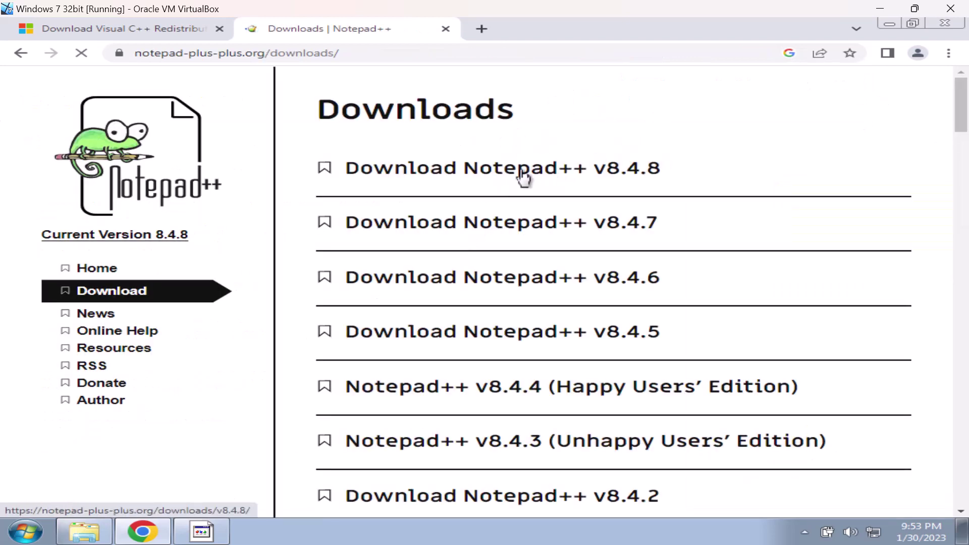
Download the 32-bit x86 Portable (zip) of Notepad++ v8.4.8 and open the downloaded archive in WinRAR
click(521, 178)
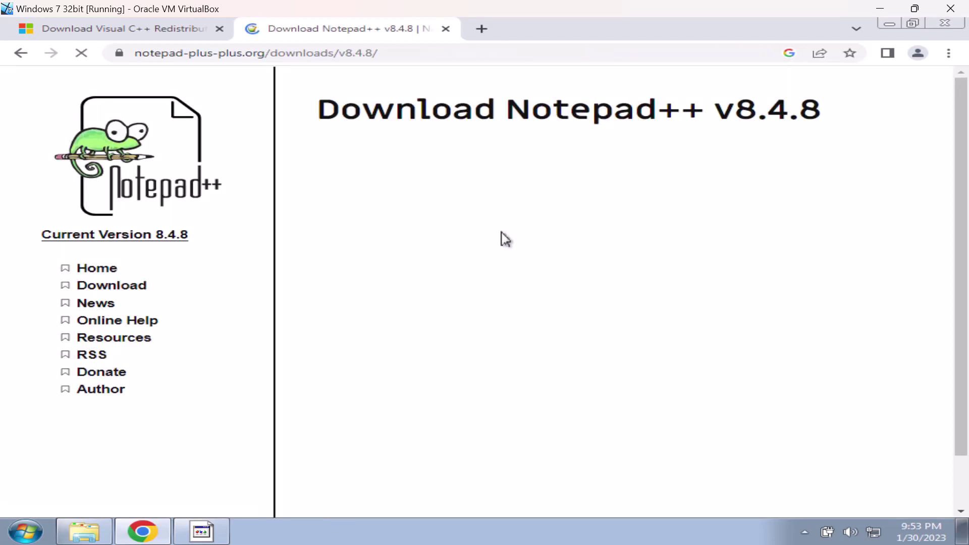
scroll(505, 238, down, 10)
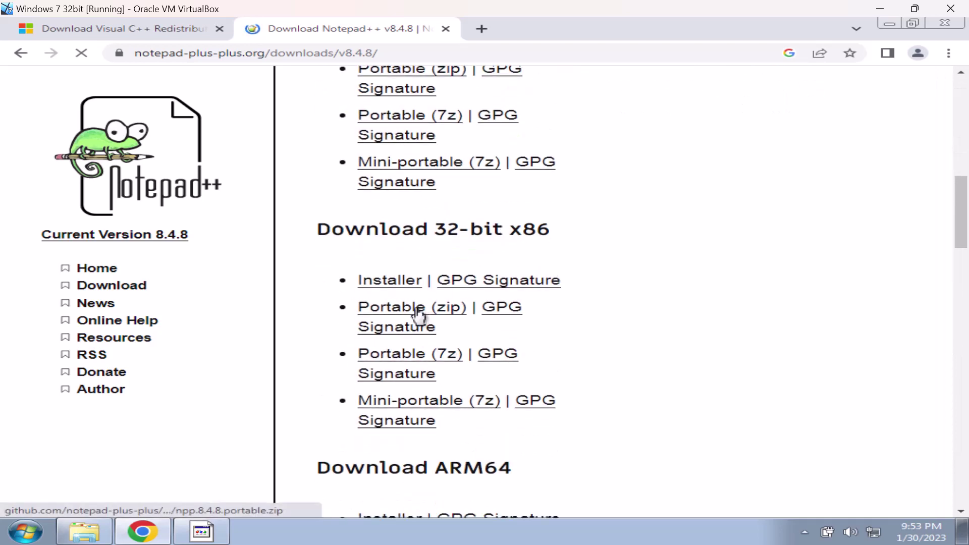
click(417, 313)
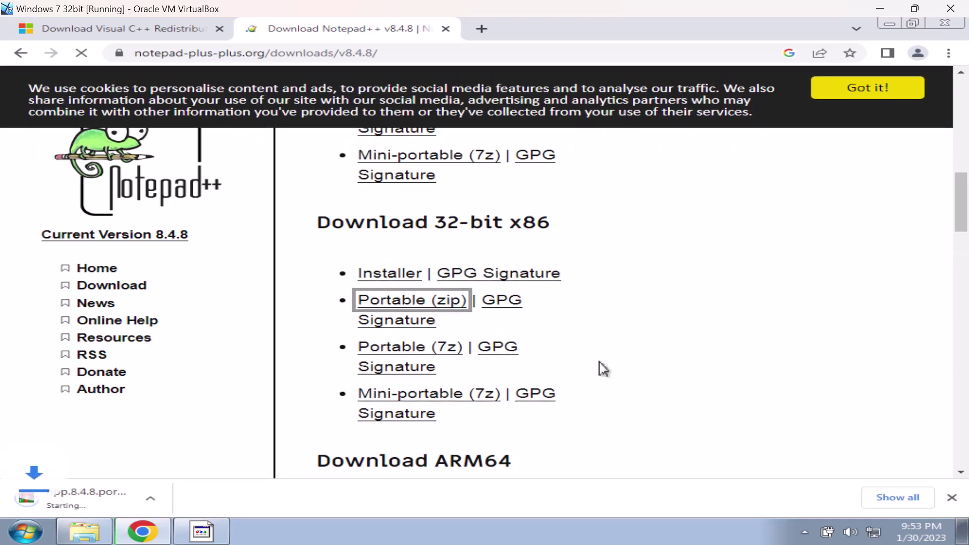
click(135, 499)
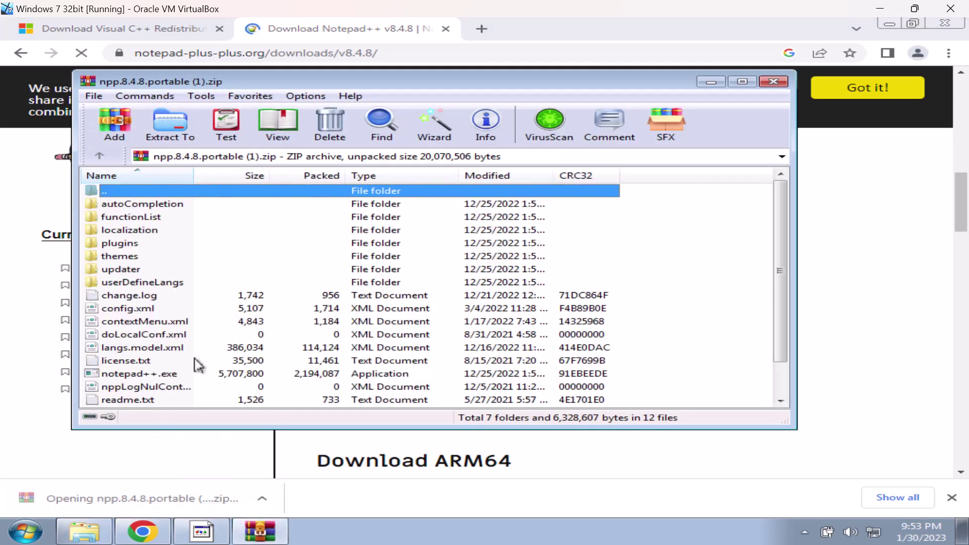
Extract all contents of npp.8.4.8.portable (1).zip into the empty C:\laragon\bin\notepad++ folder, and close the folder and archive windows
click(83, 524)
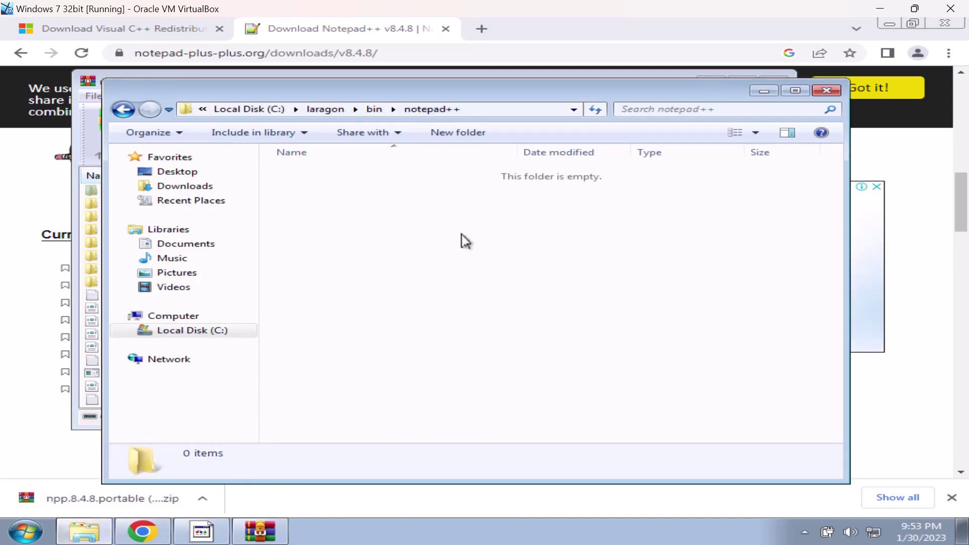
click(260, 530)
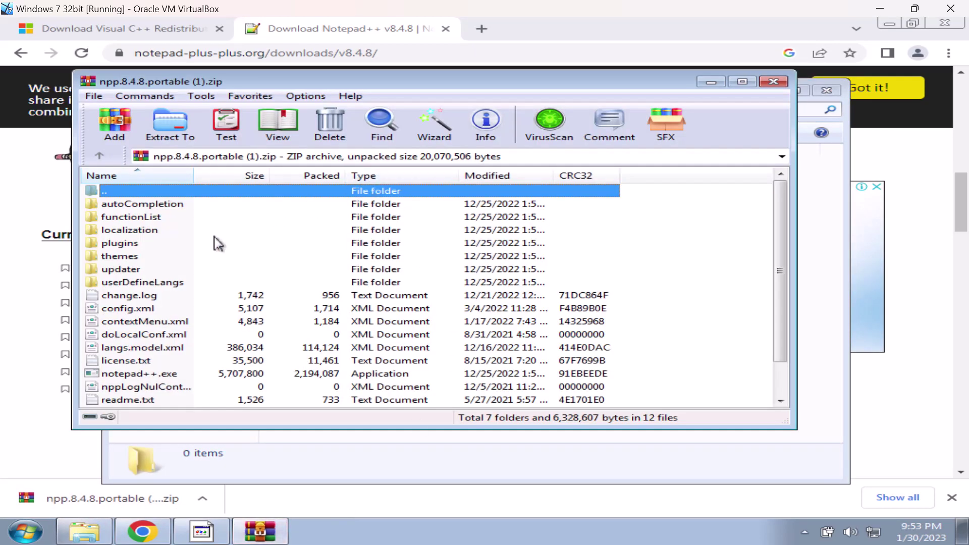
key(ctrl+a)
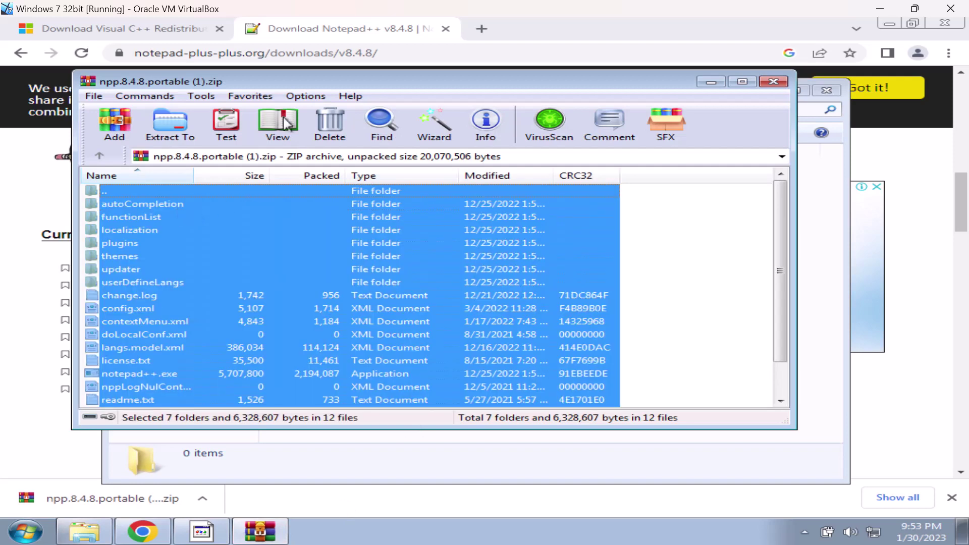
drag(229, 83, 618, 80)
drag(540, 238, 369, 264)
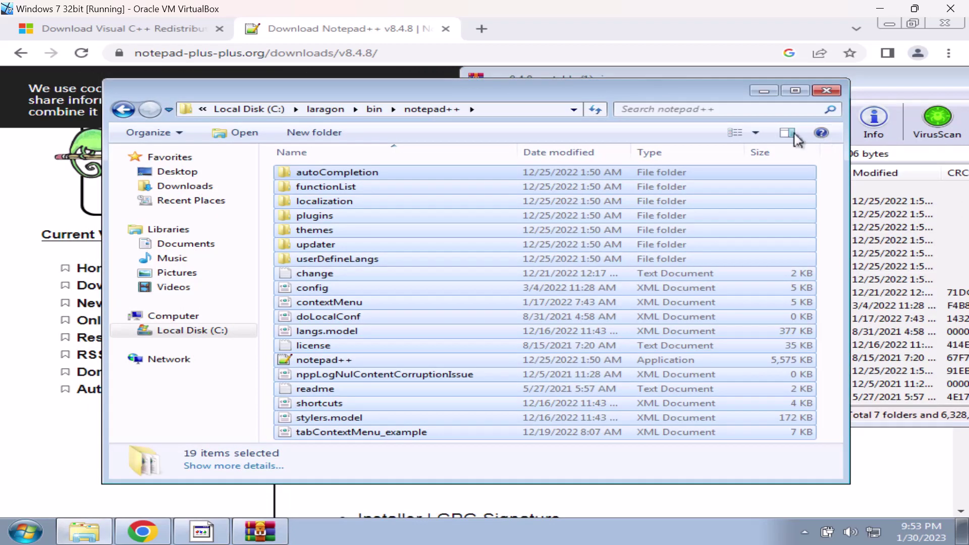
click(826, 91)
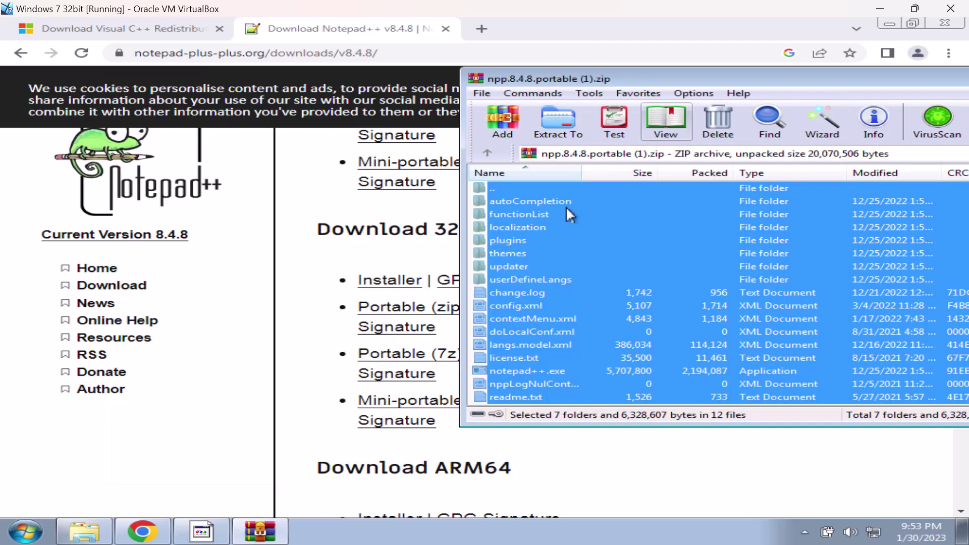
double_click(478, 81)
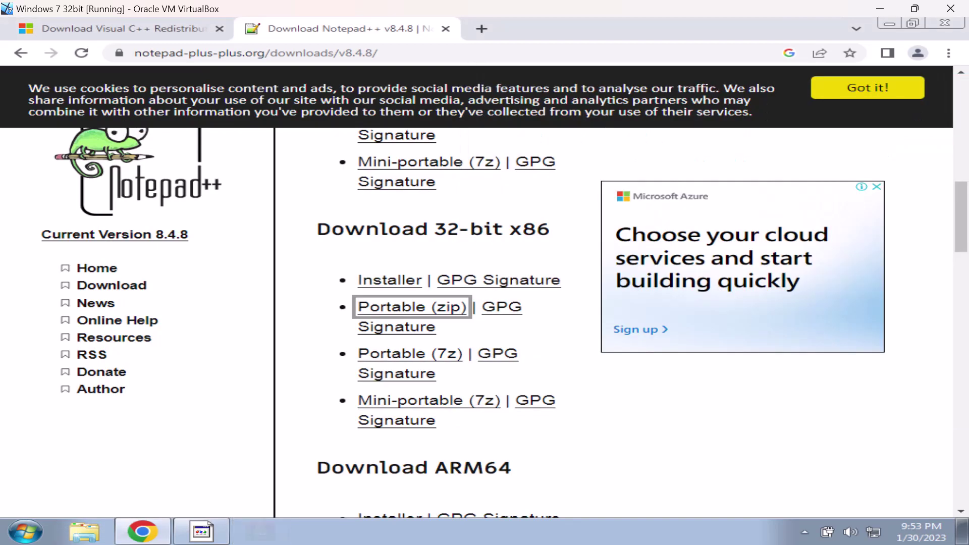
Launch Notepad++ from Laragon's tools to check that it runs, and close it
click(201, 530)
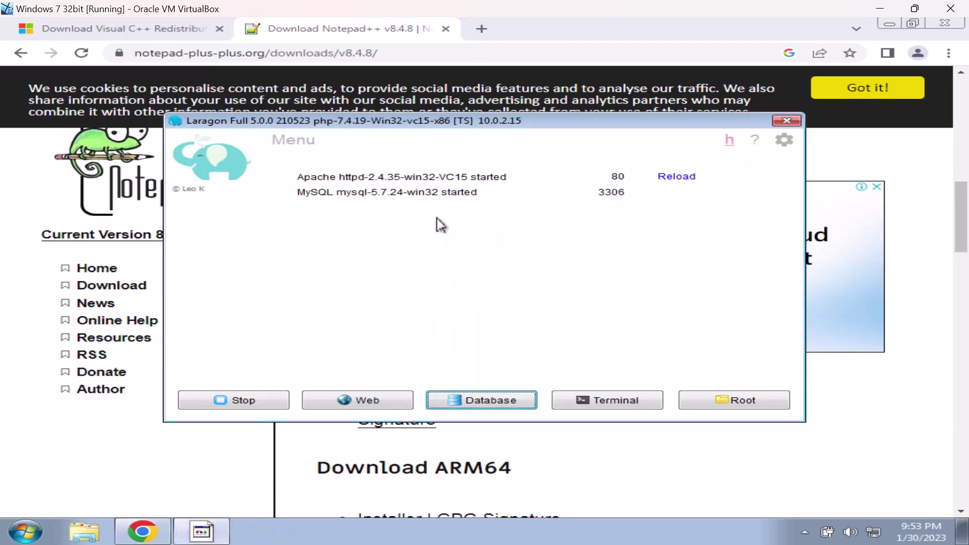
right_click(424, 242)
mouse_move(467, 312)
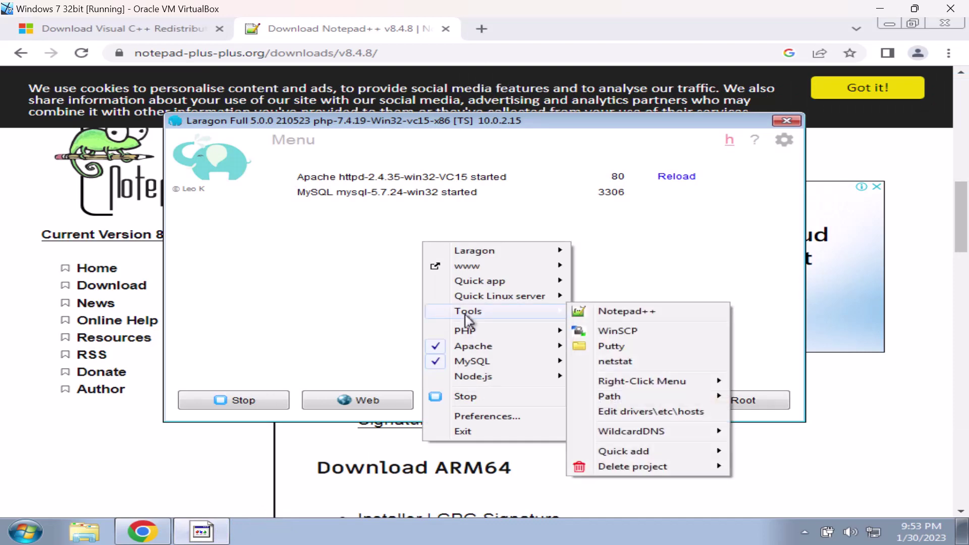
click(598, 313)
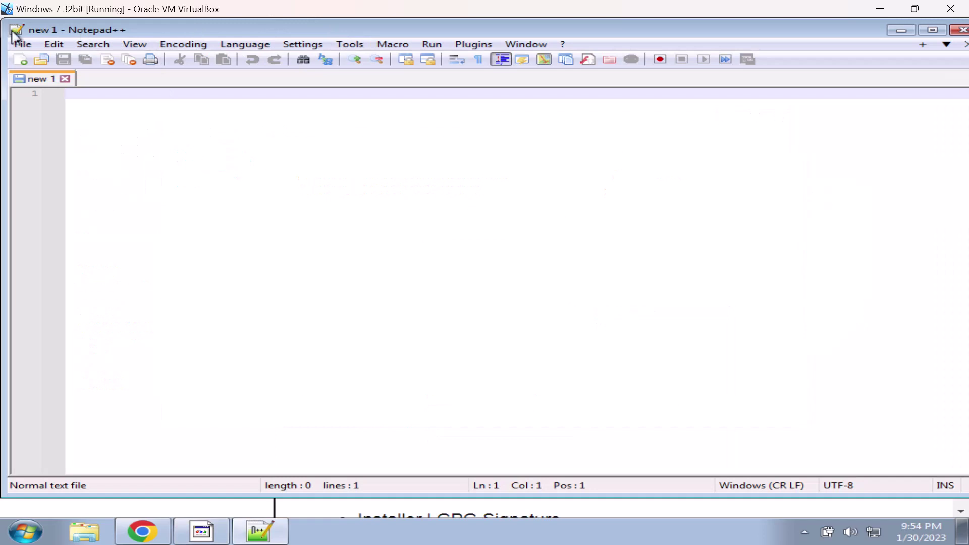
click(23, 45)
click(76, 363)
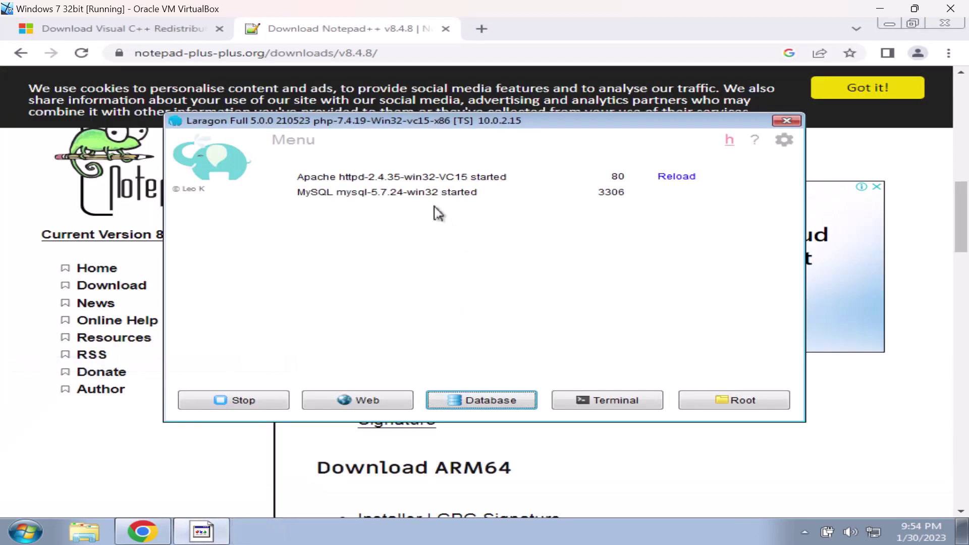
View Laragon's Quick add configuration file packages.conf in Notepad++, and close the editor
right_click(404, 219)
mouse_move(433, 290)
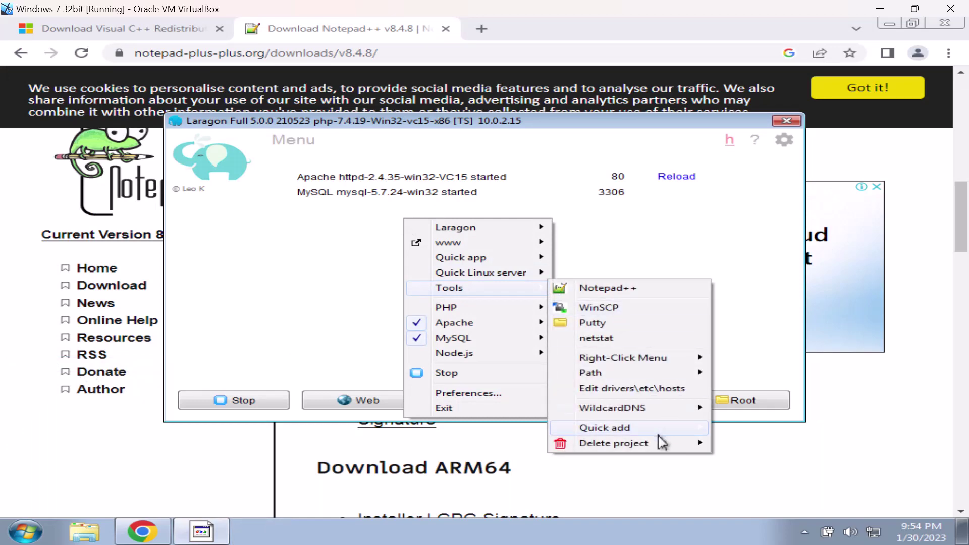
mouse_move(656, 429)
click(740, 434)
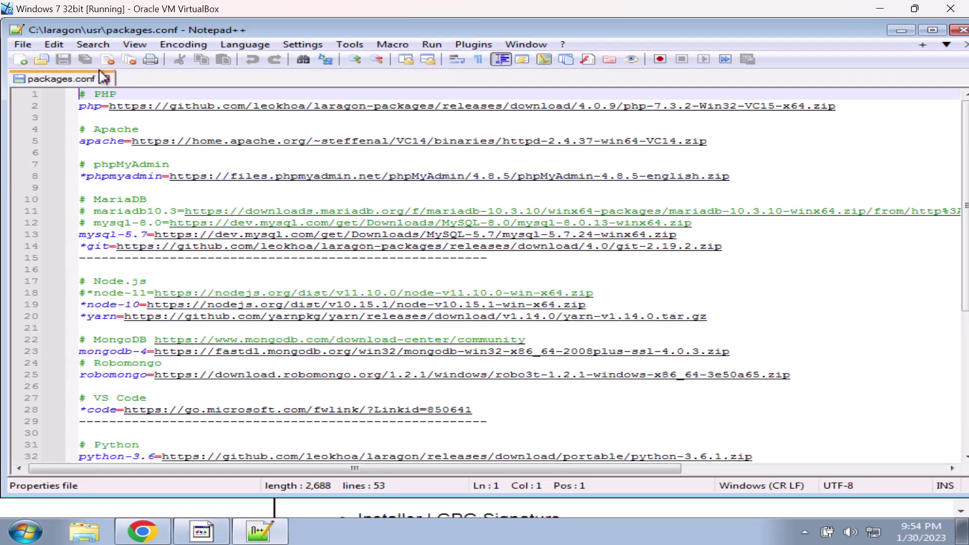
key(alt+F4)
Try to install phpmyadmin with Laragon's Quick add, and dismiss the warning and the Quick add dialog
right_click(371, 208)
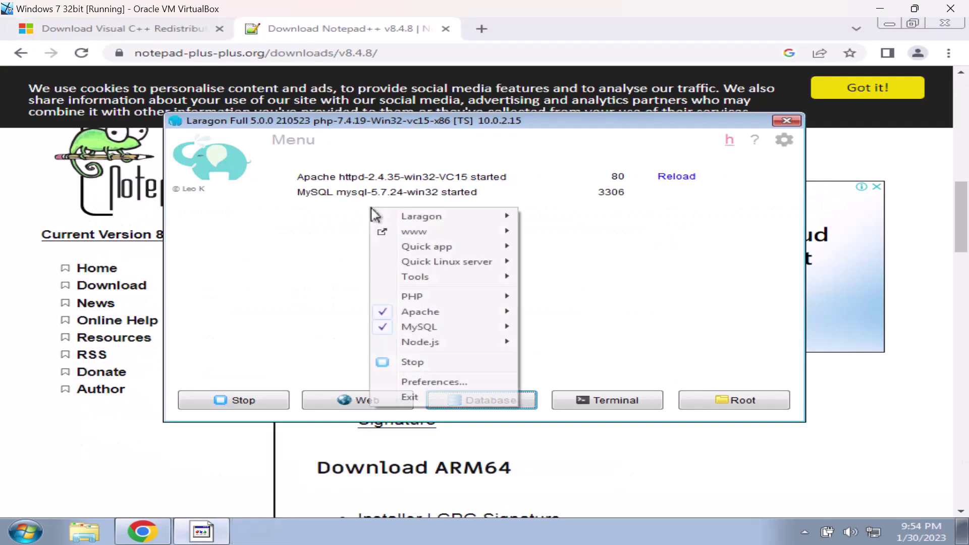
mouse_move(435, 282)
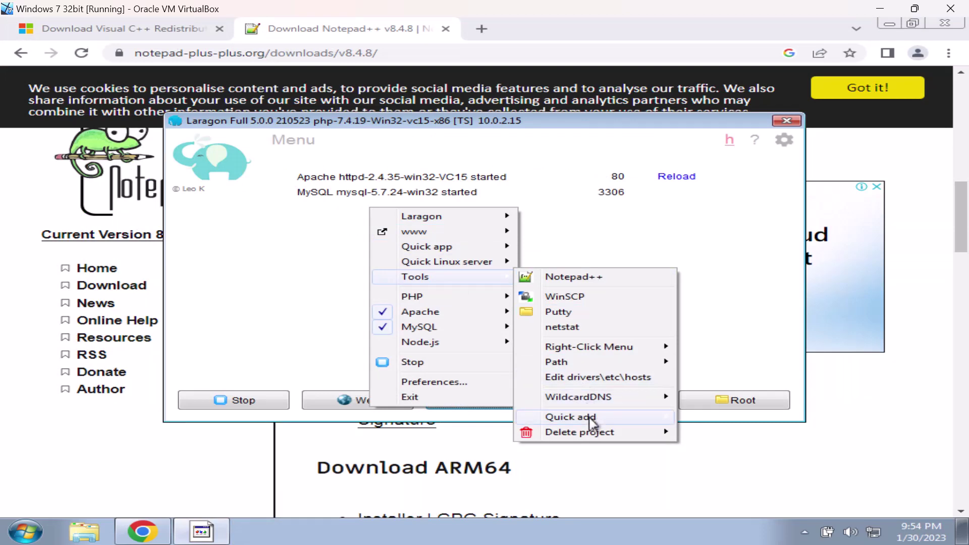
mouse_move(588, 417)
click(747, 96)
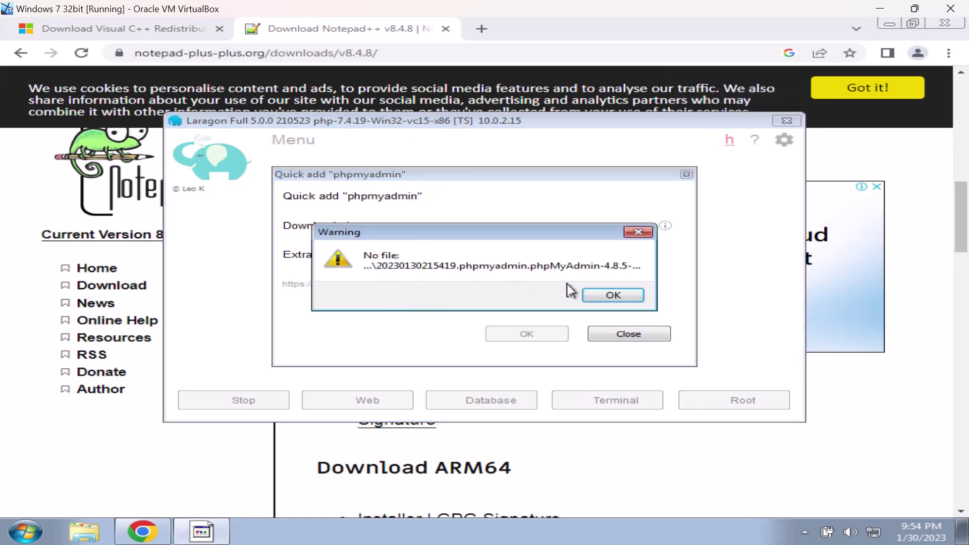
click(598, 297)
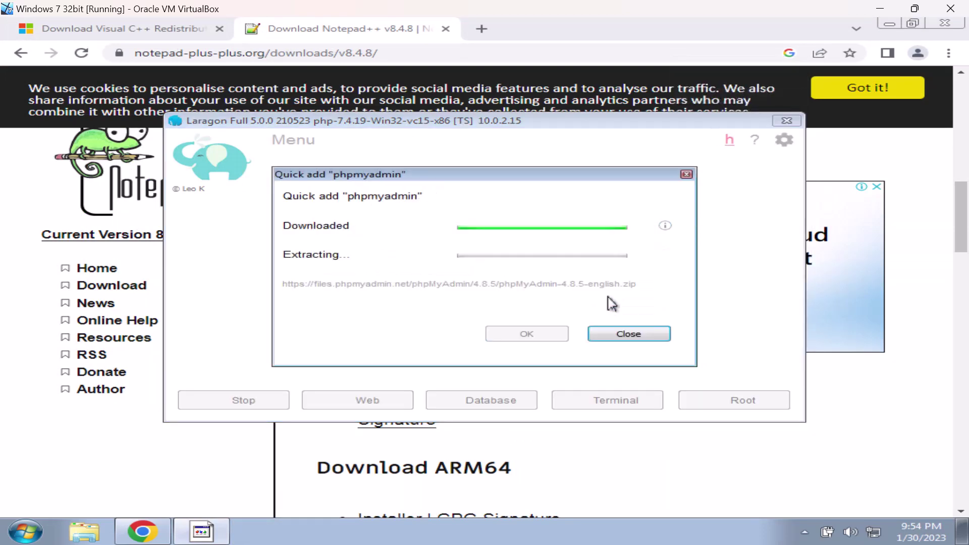
click(626, 335)
Reopen the Quick add configuration to examine the phpMyAdmin package link in packages.conf, and close Notepad++
right_click(457, 234)
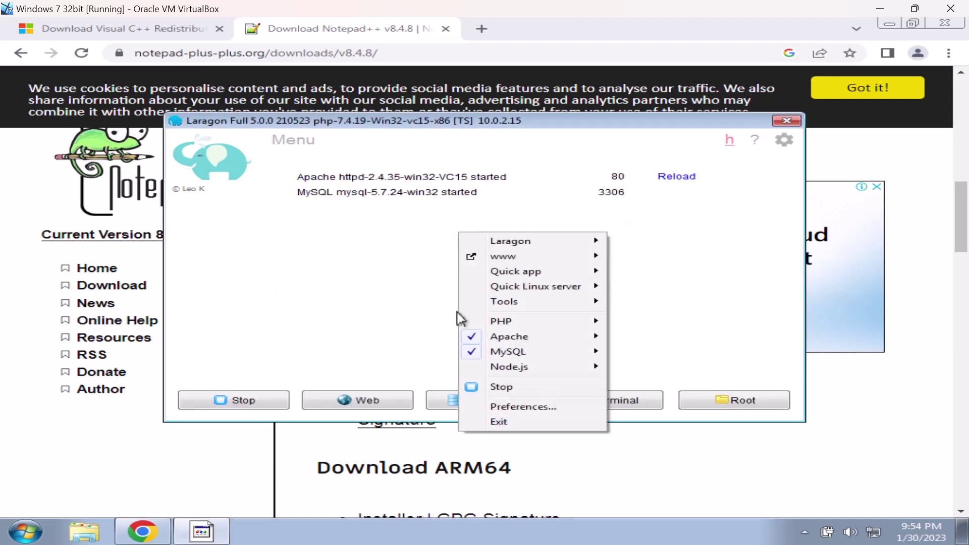
mouse_move(583, 302)
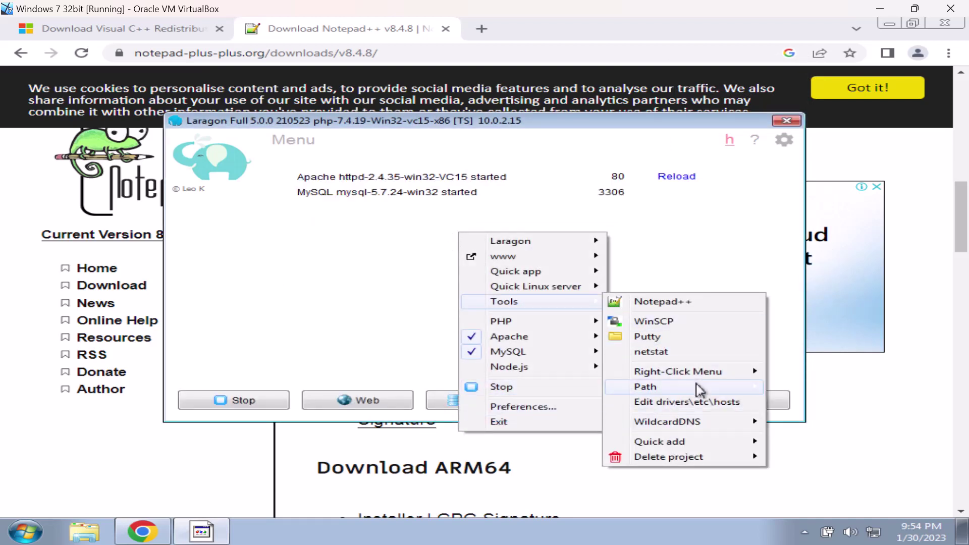
mouse_move(691, 442)
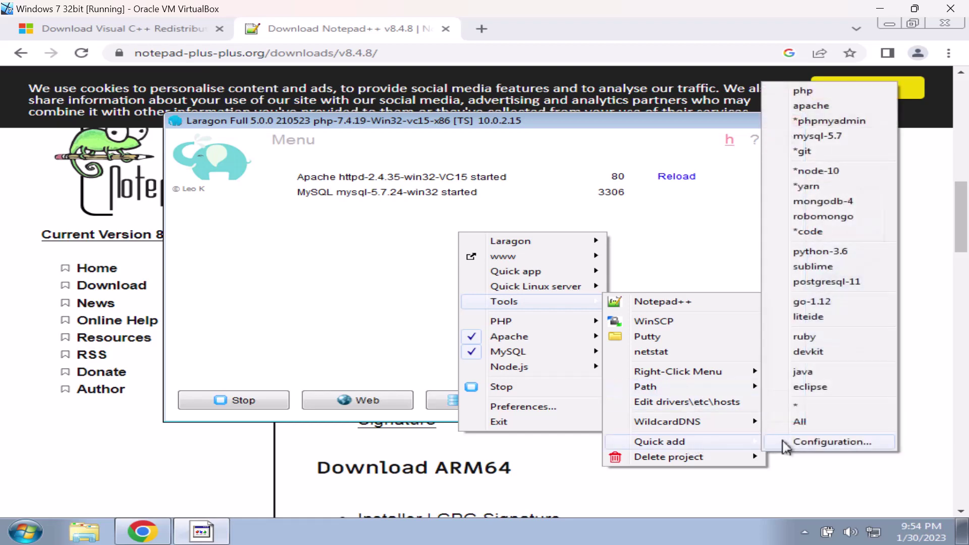
click(785, 447)
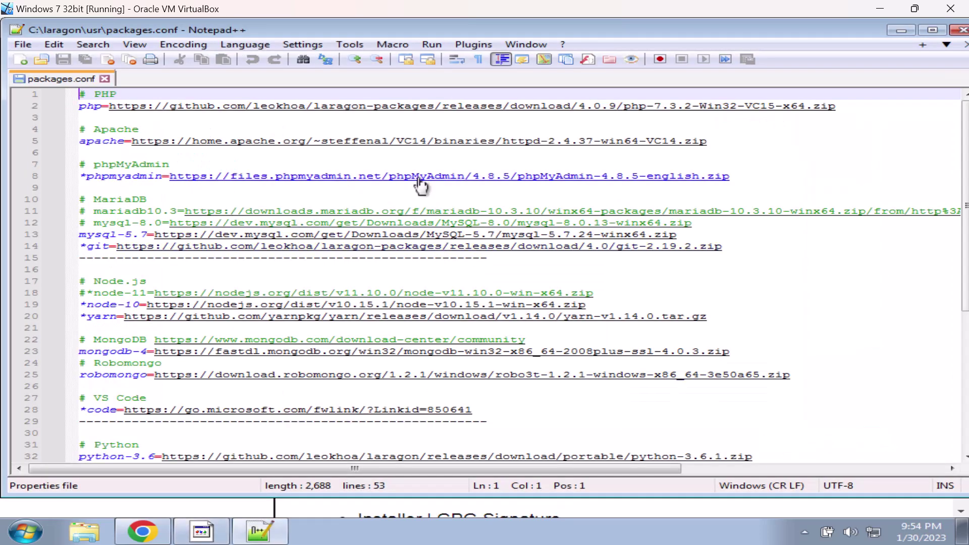
click(105, 79)
click(18, 32)
click(18, 32)
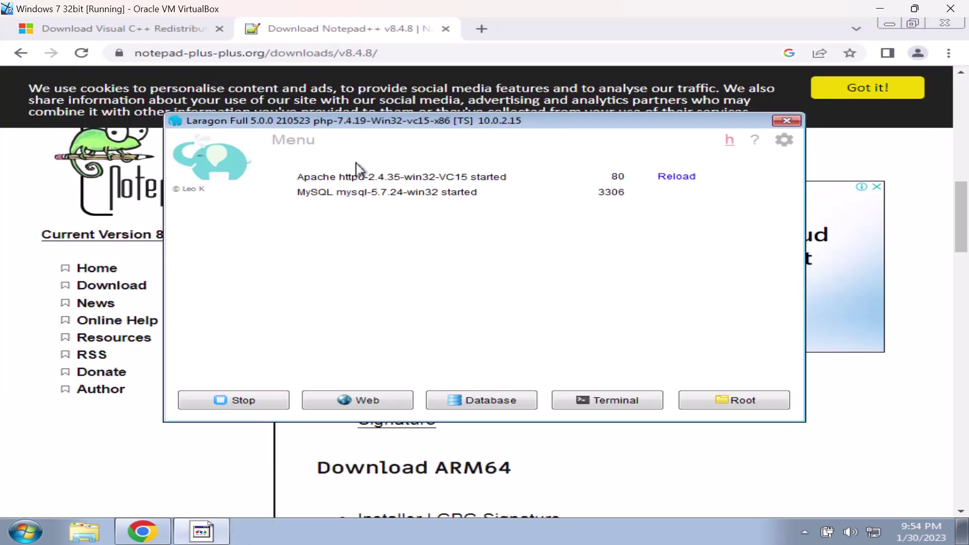
Download phpMyAdmin 5.2.0 from phpmyadmin.net in a new Chrome tab, and open the archive in WinRAR with a wider Name column
click(481, 29)
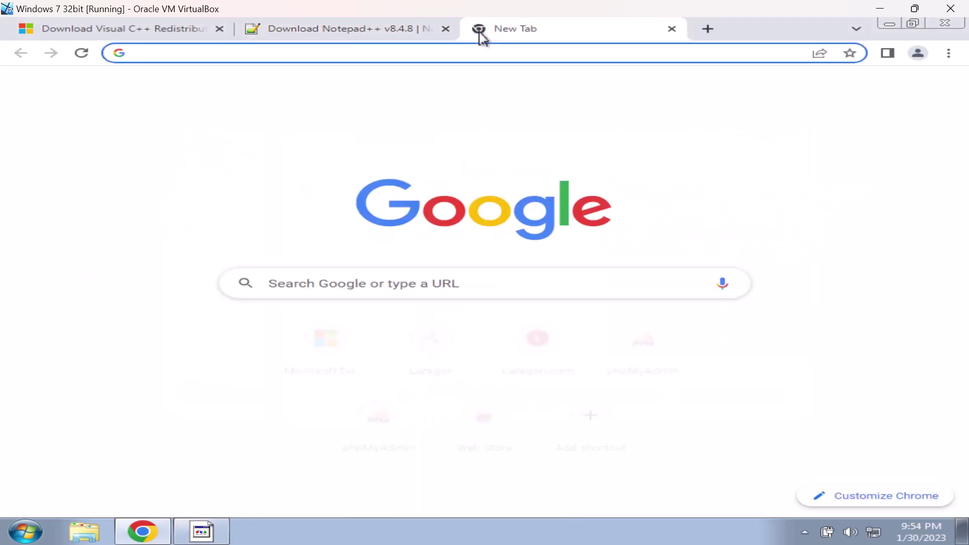
text(php)
key(Return)
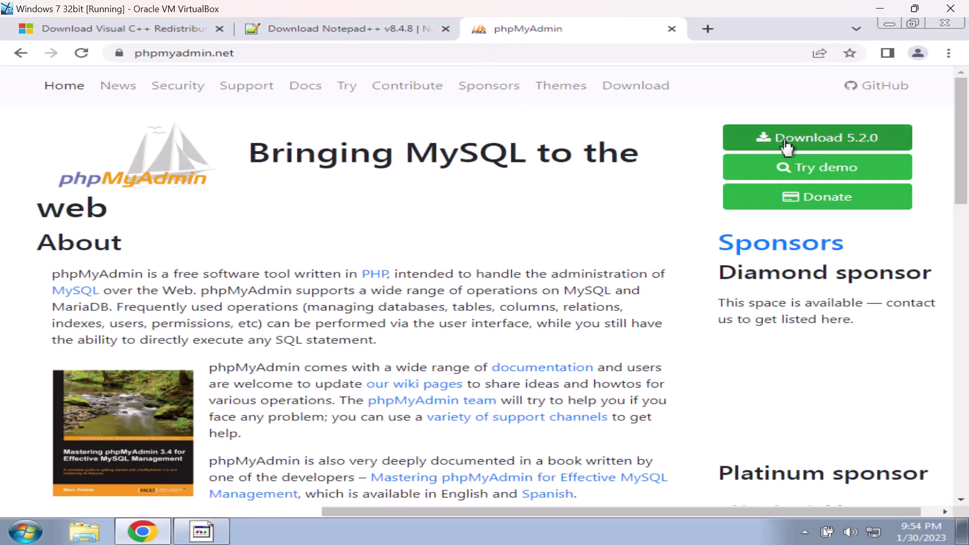
click(786, 143)
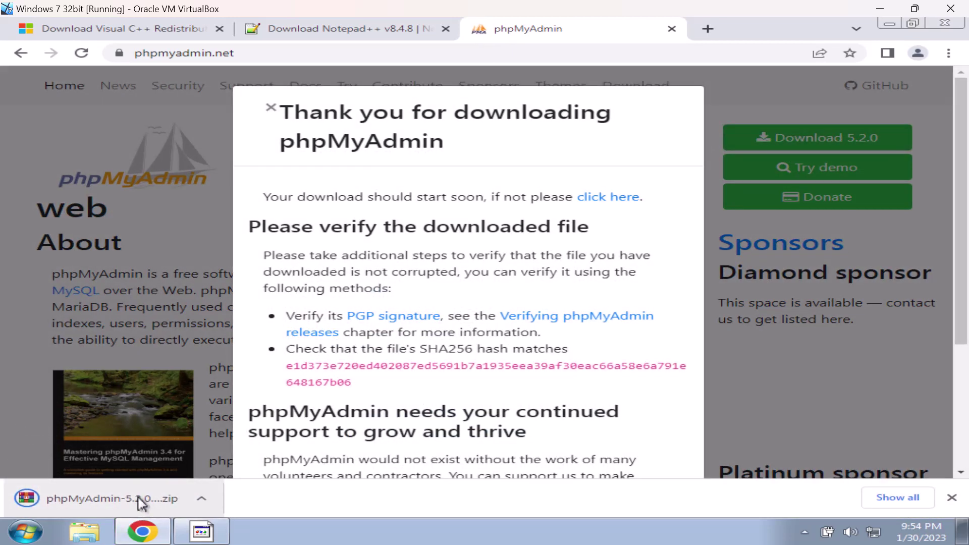
click(114, 511)
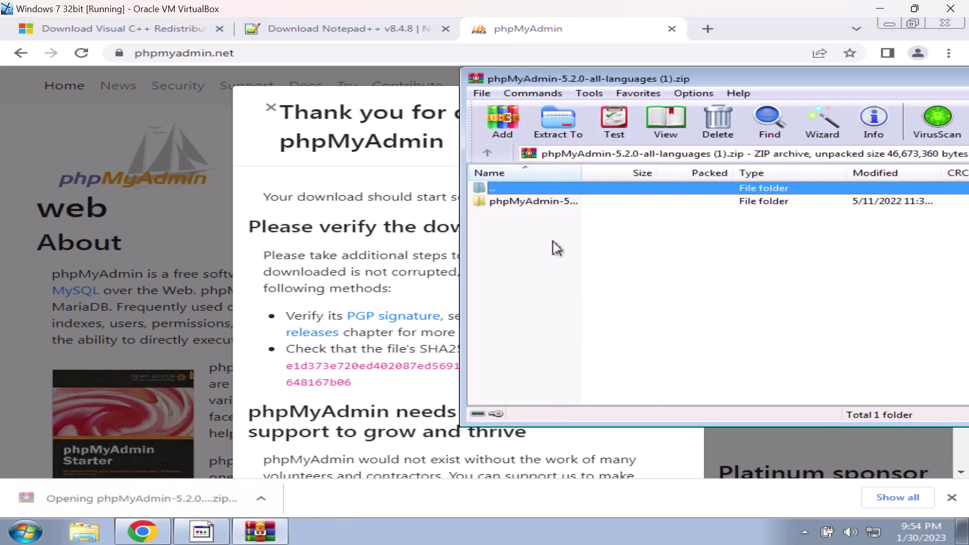
drag(580, 177, 693, 171)
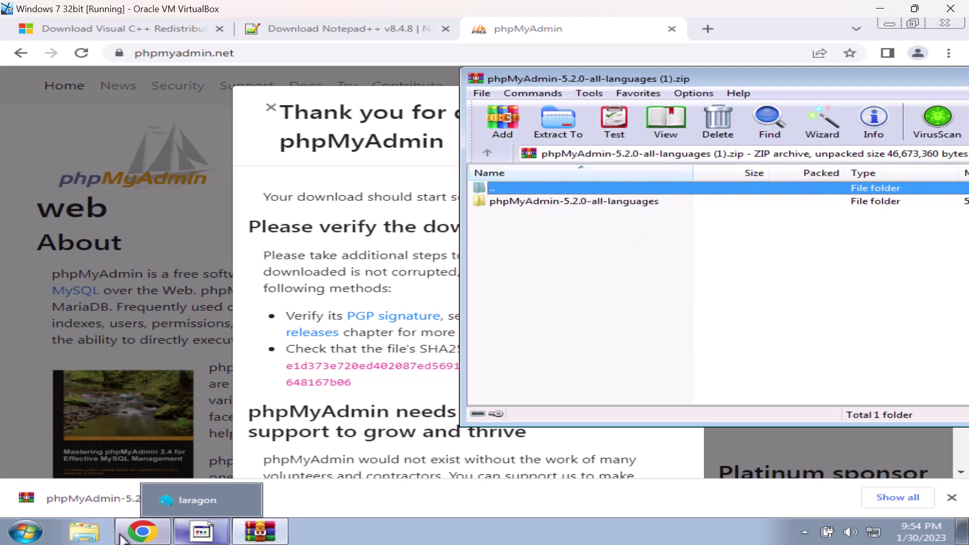
Open the folder C:\laragon\etc\apps in a new Windows Explorer window
click(91, 537)
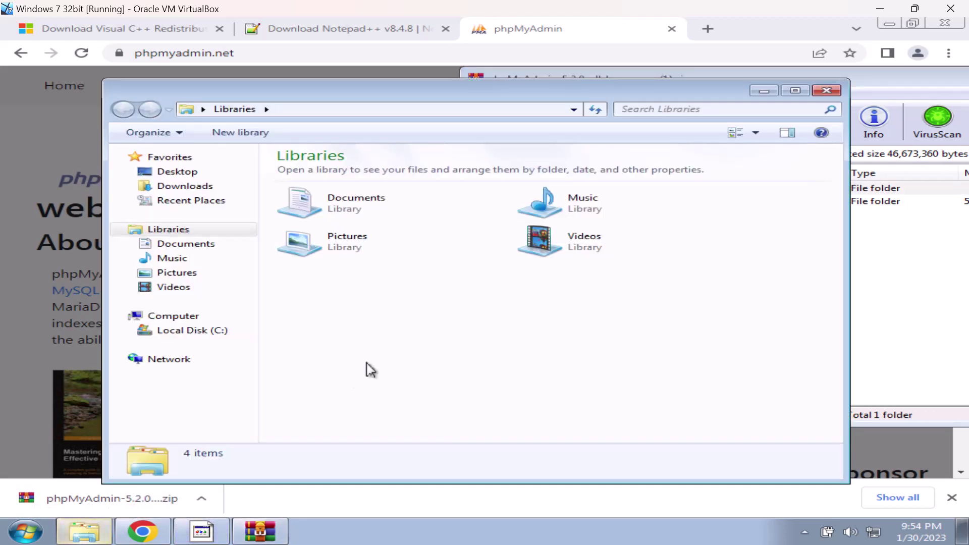
click(222, 330)
double_click(327, 175)
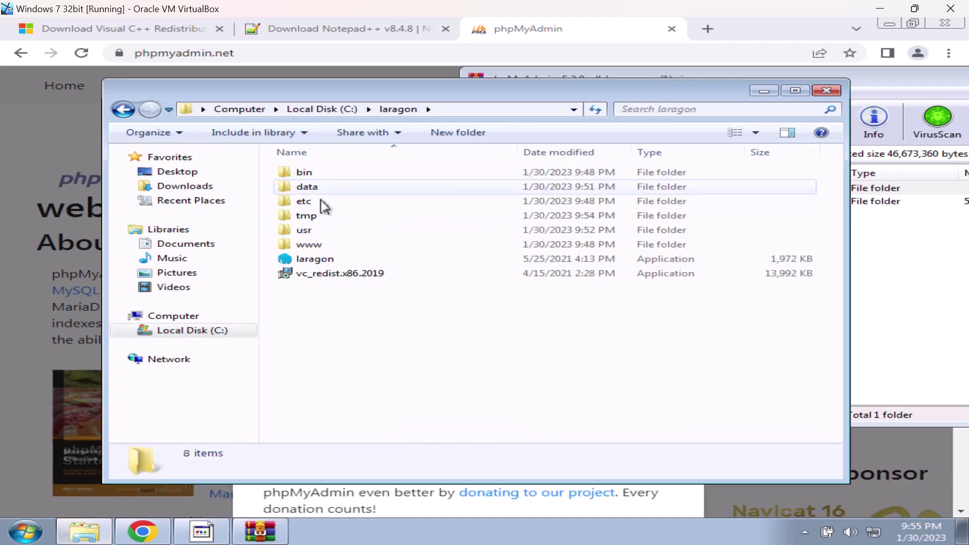
double_click(322, 201)
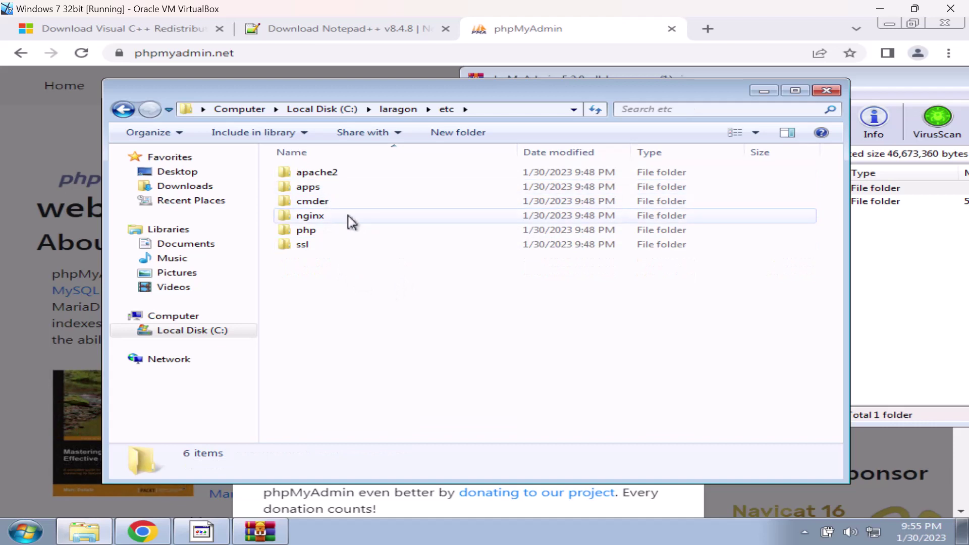
double_click(341, 187)
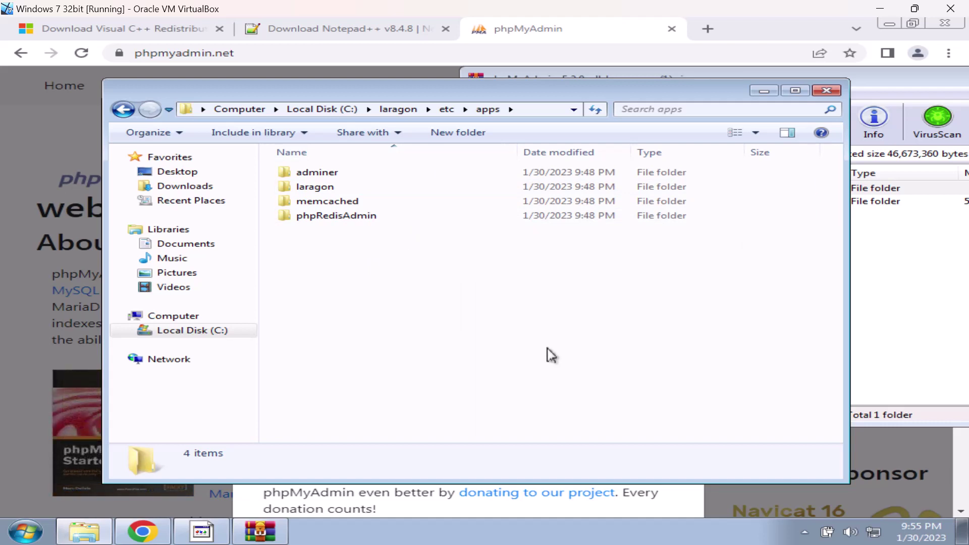
Extract the phpMyAdmin-5.2.0-all-languages folder from the archive into C:\laragon\etc\apps, and close WinRAR
click(929, 298)
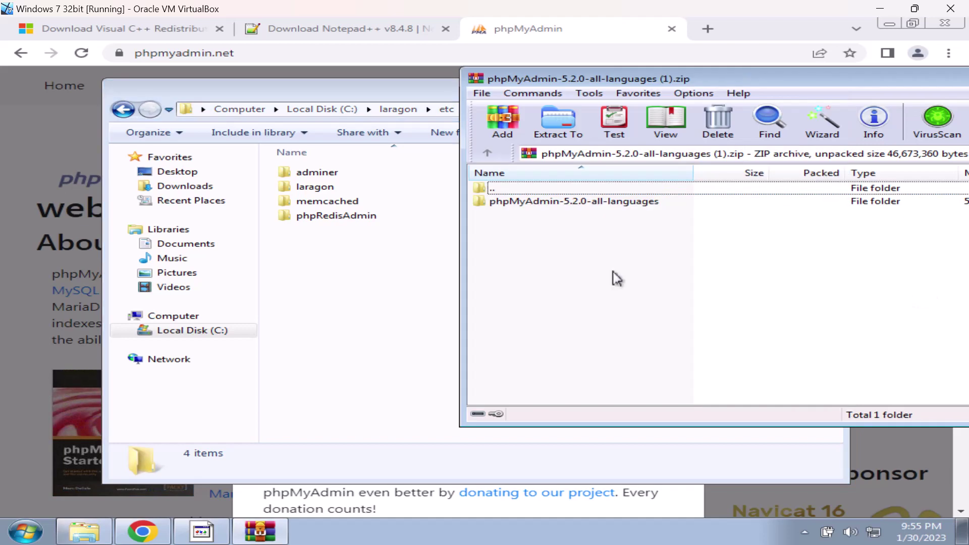
drag(501, 204, 370, 292)
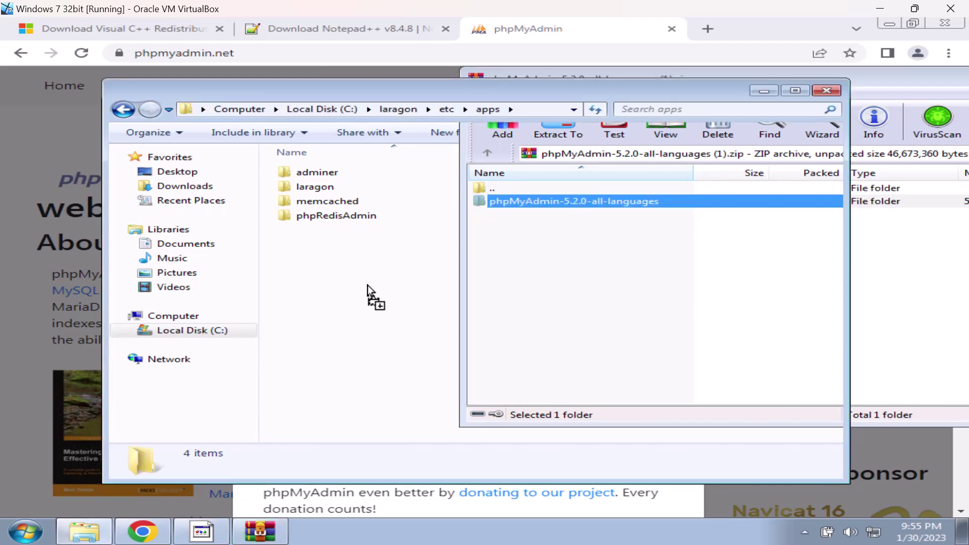
click(893, 234)
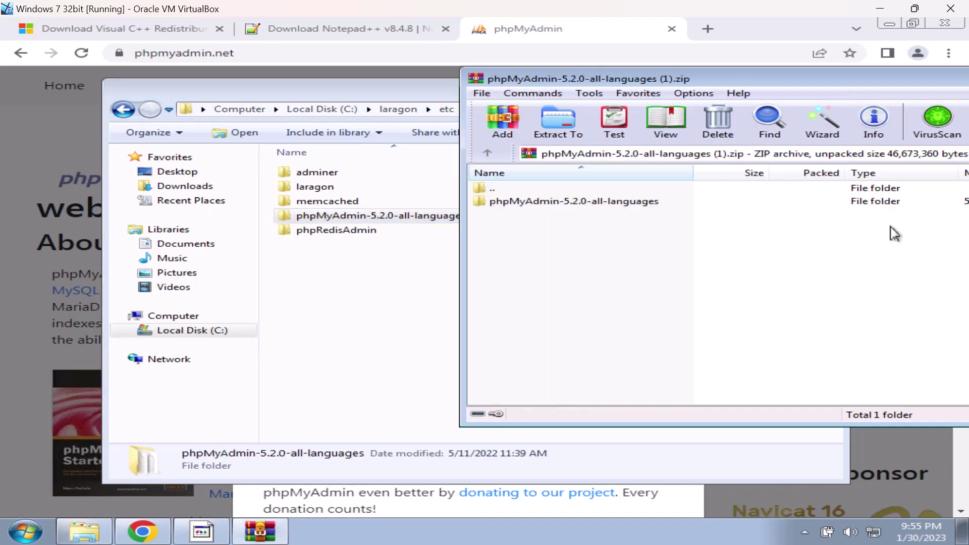
double_click(476, 80)
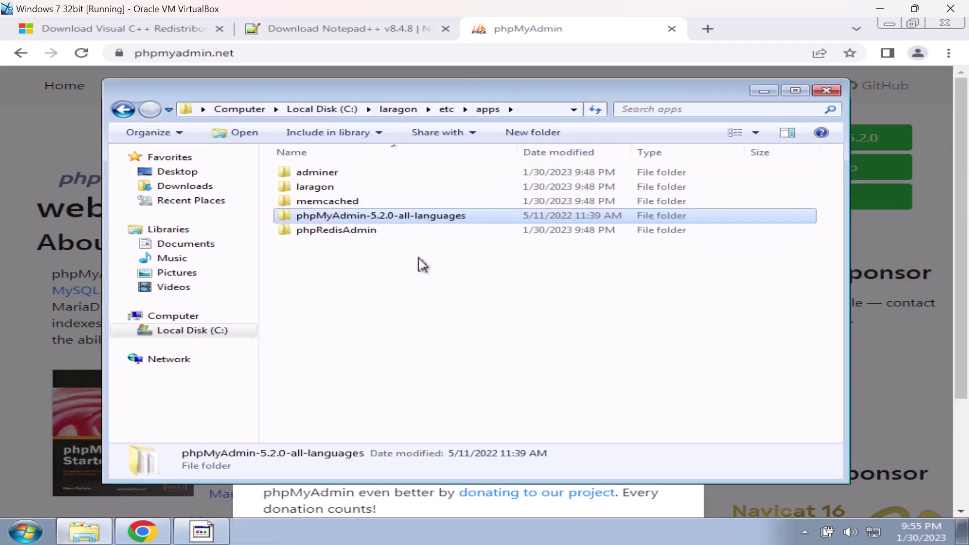
Rename the phpMyAdmin-5.2.0-all-languages folder in C:\laragon\etc\apps to phpMyAdmin
right_click(418, 221)
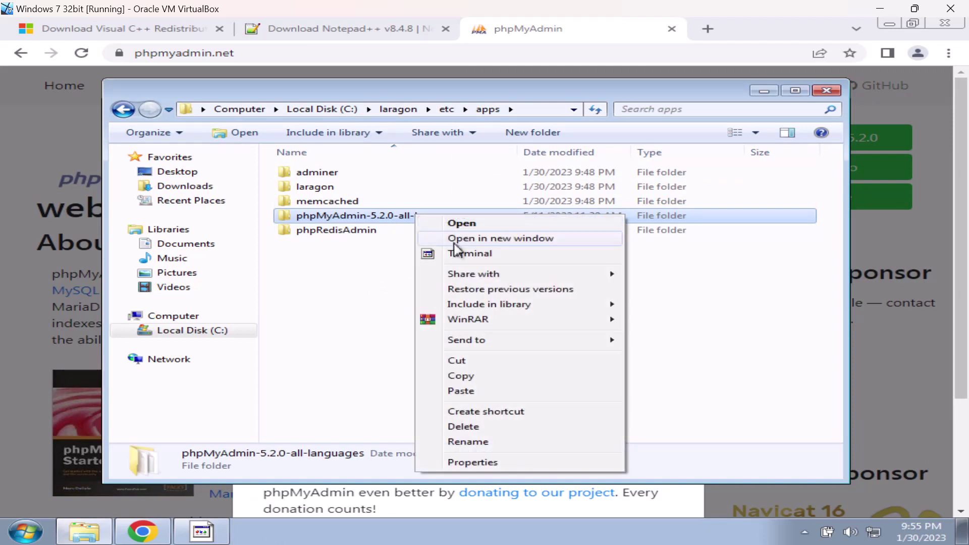
click(472, 442)
click(397, 216)
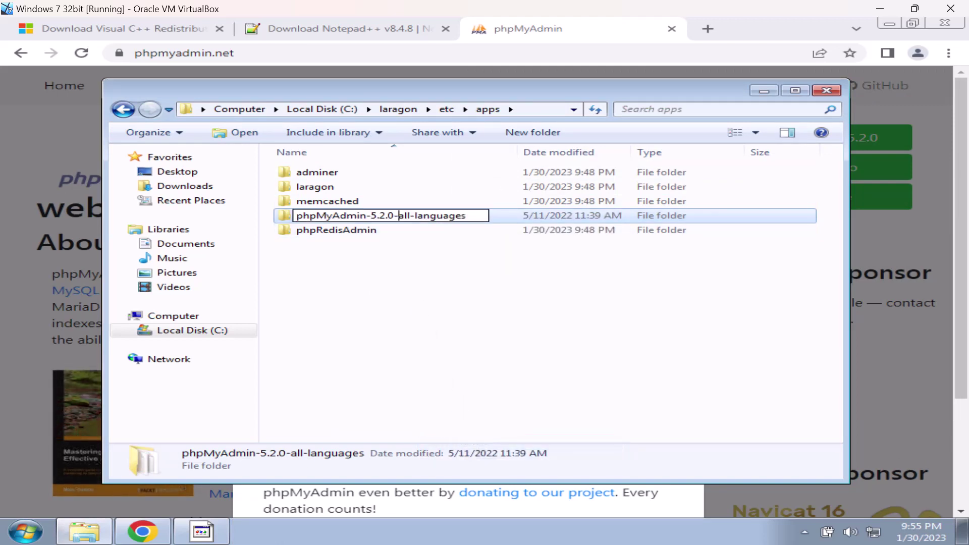
click(371, 215)
drag(367, 216, 368, 215)
click(449, 216)
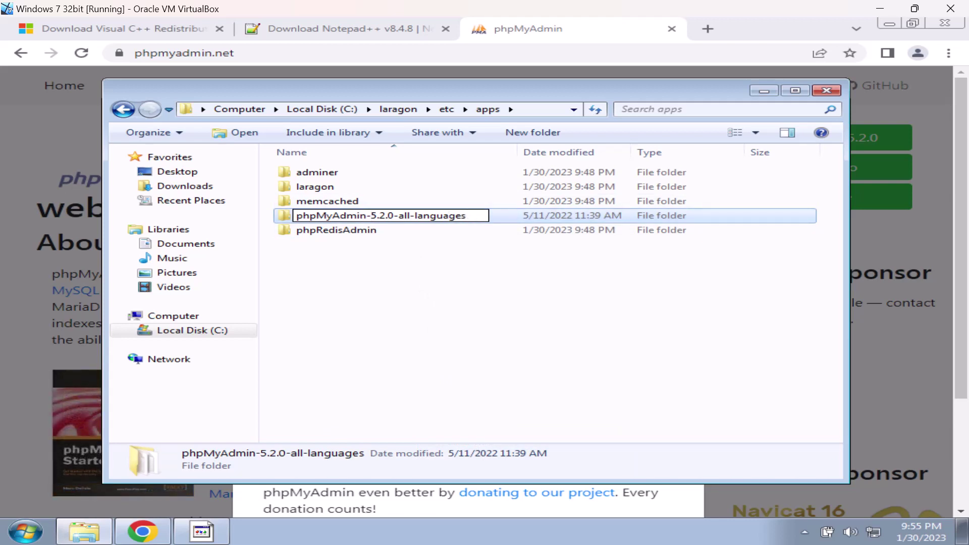
drag(464, 216, 385, 215)
key(BackSpace)
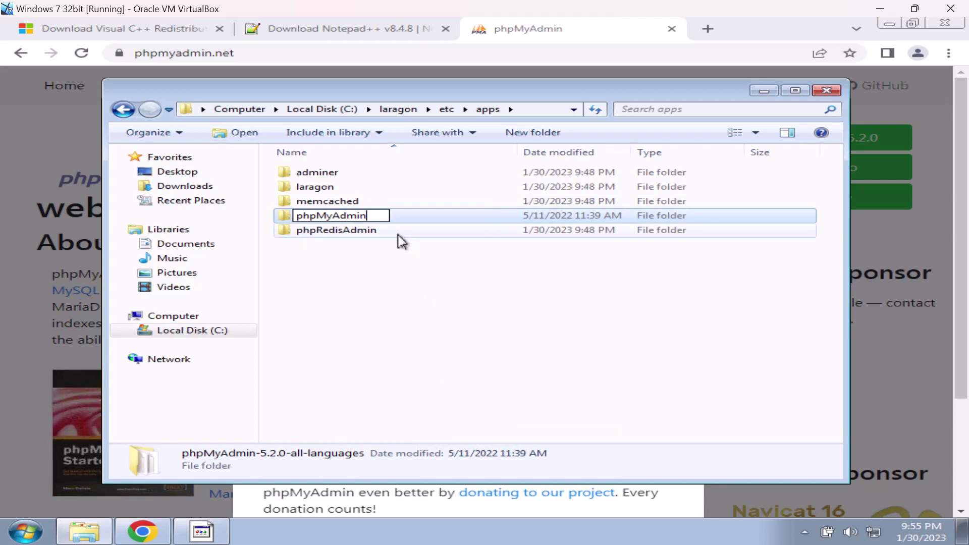
click(407, 287)
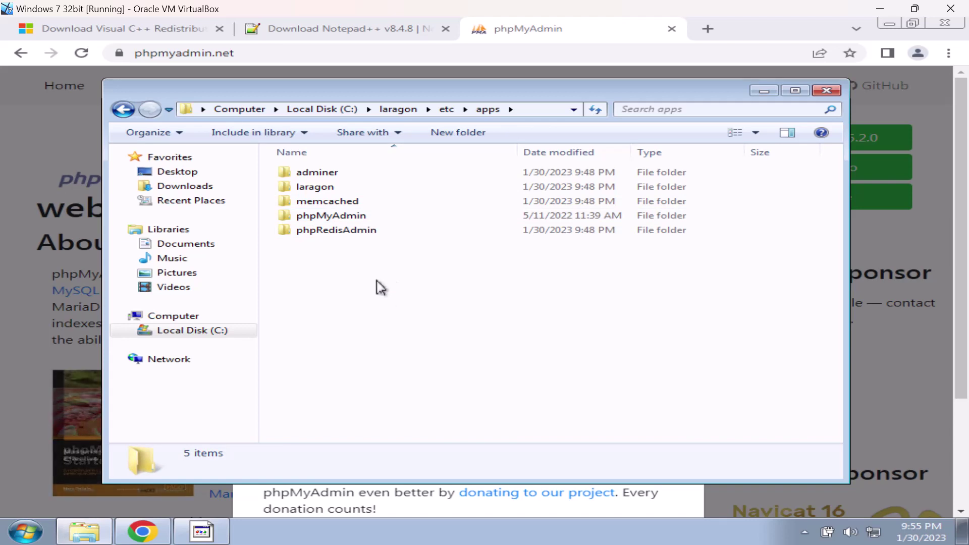
Rename config.sample.inc.php in the phpMyAdmin folder to config.inc.php, and close the Explorer window
double_click(365, 217)
scroll(406, 341, down, 2)
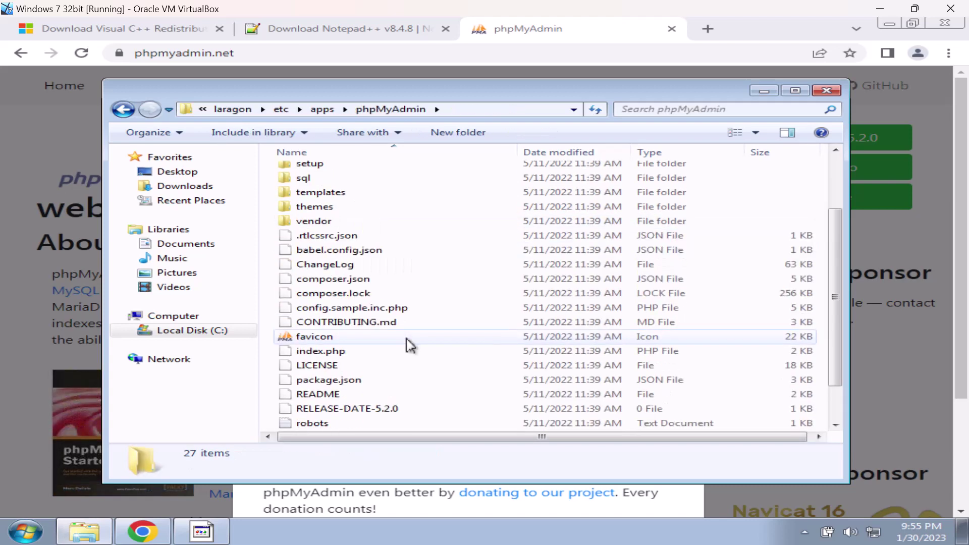
scroll(409, 346, down, 1)
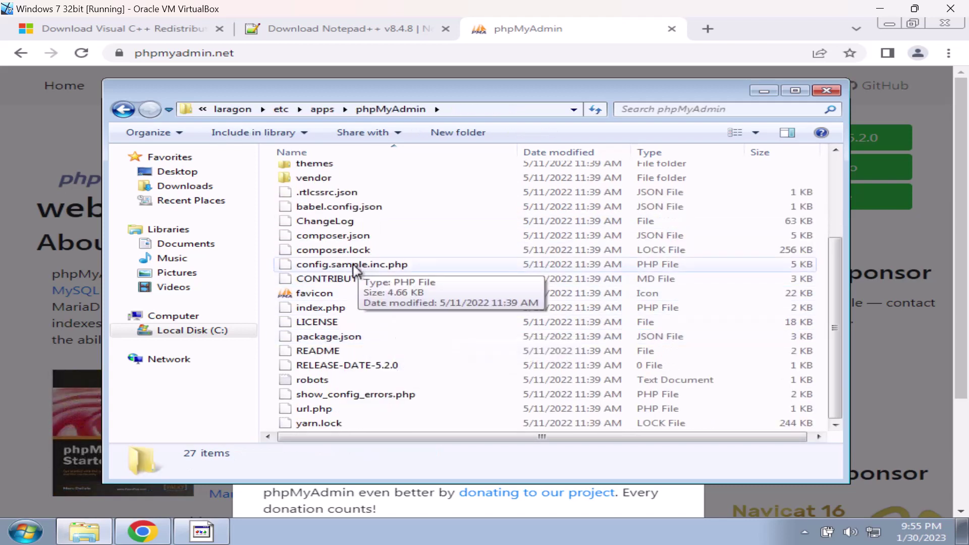
right_click(355, 267)
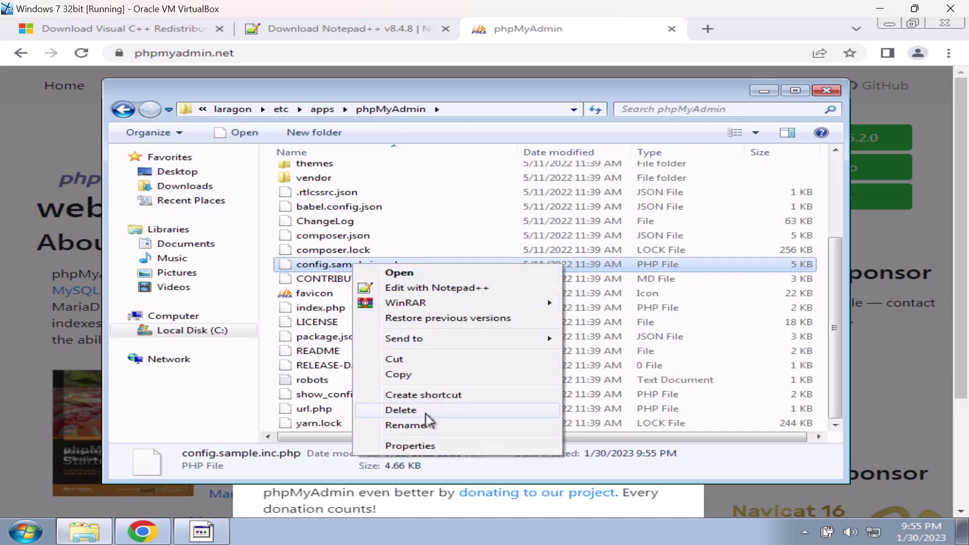
click(405, 425)
click(351, 264)
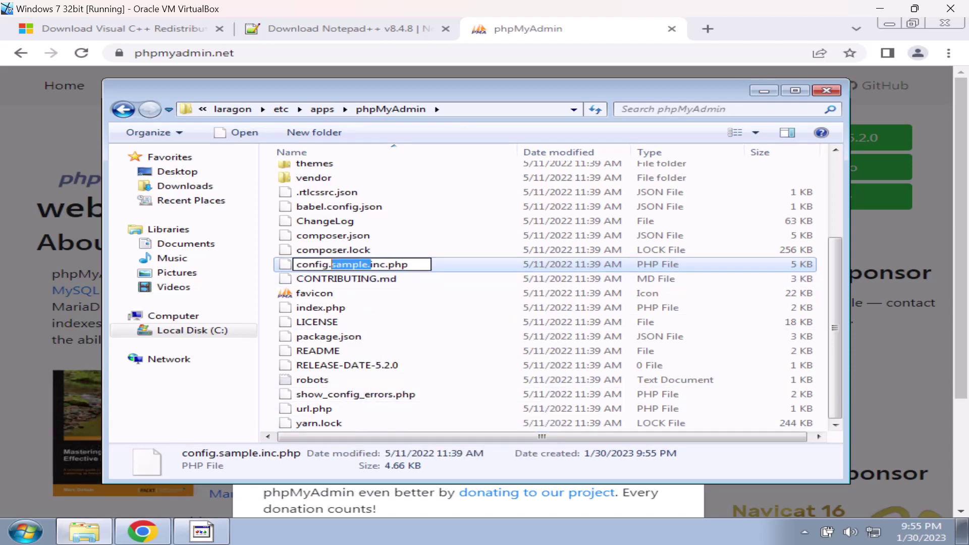
key(Delete)
key(Return)
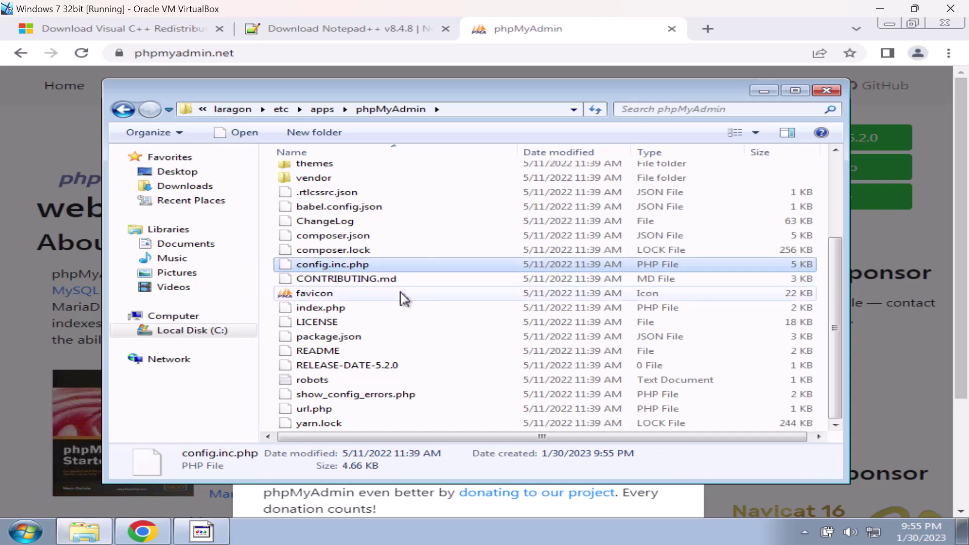
click(403, 298)
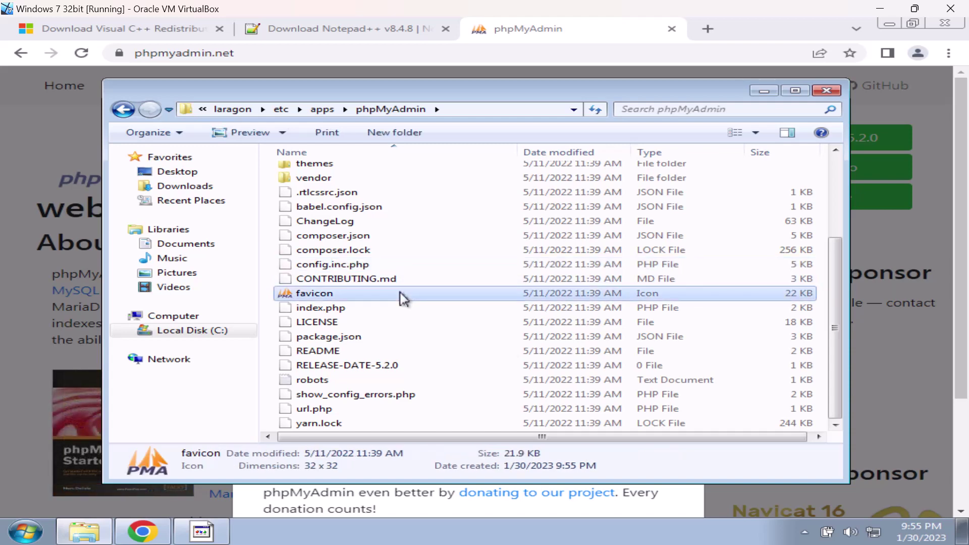
click(828, 91)
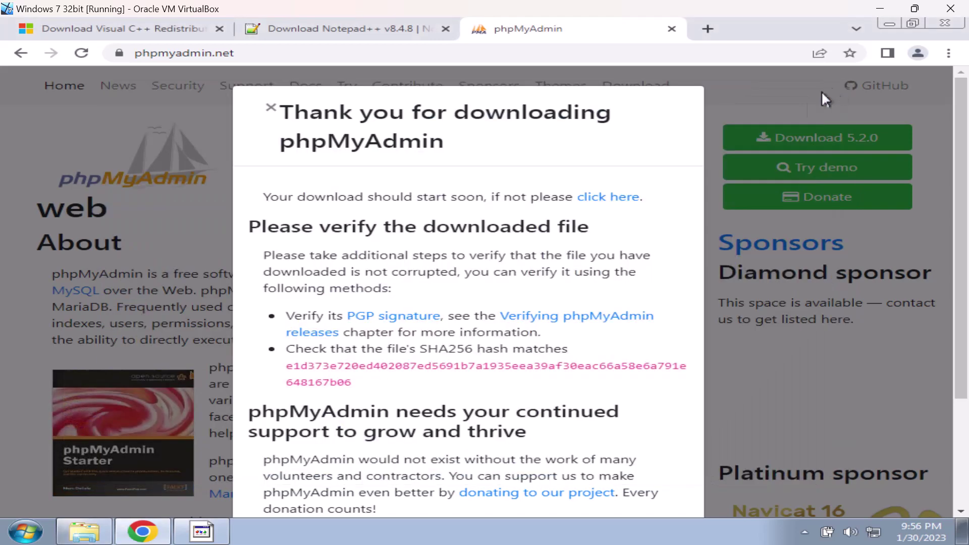
Open the local phpMyAdmin page from Laragon to check that it loads, and close both phpMyAdmin browser tabs
click(207, 530)
click(483, 405)
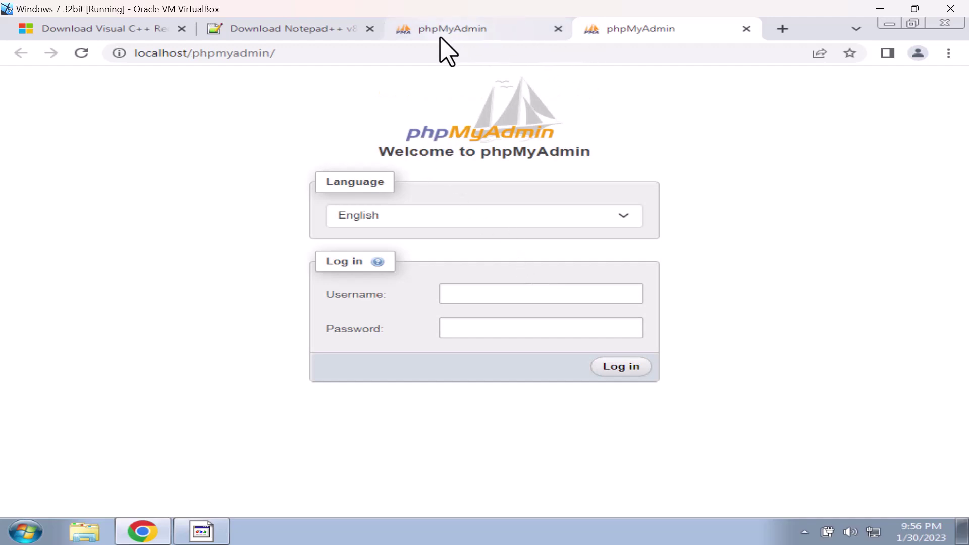
click(747, 29)
click(671, 29)
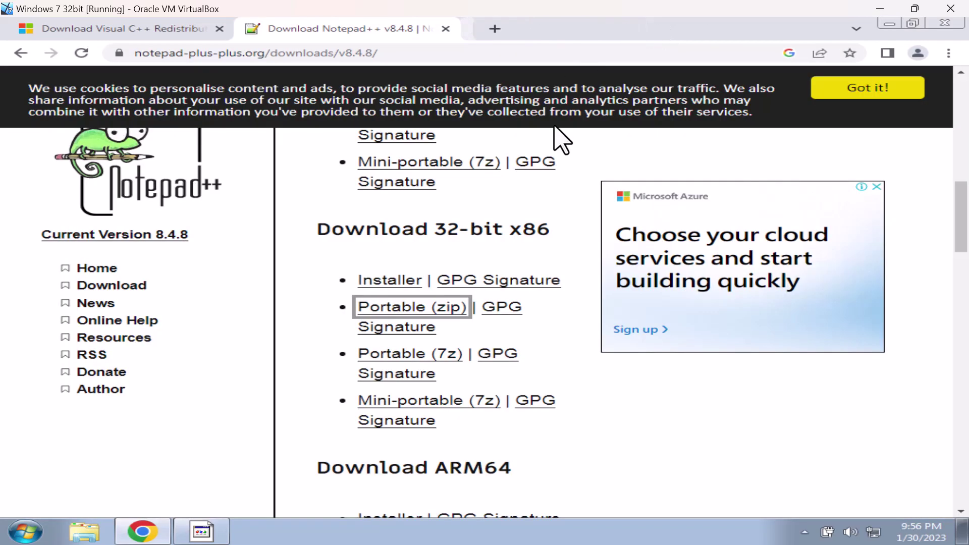
Check which PHP versions are available in Laragon, and dismiss the version list
click(202, 531)
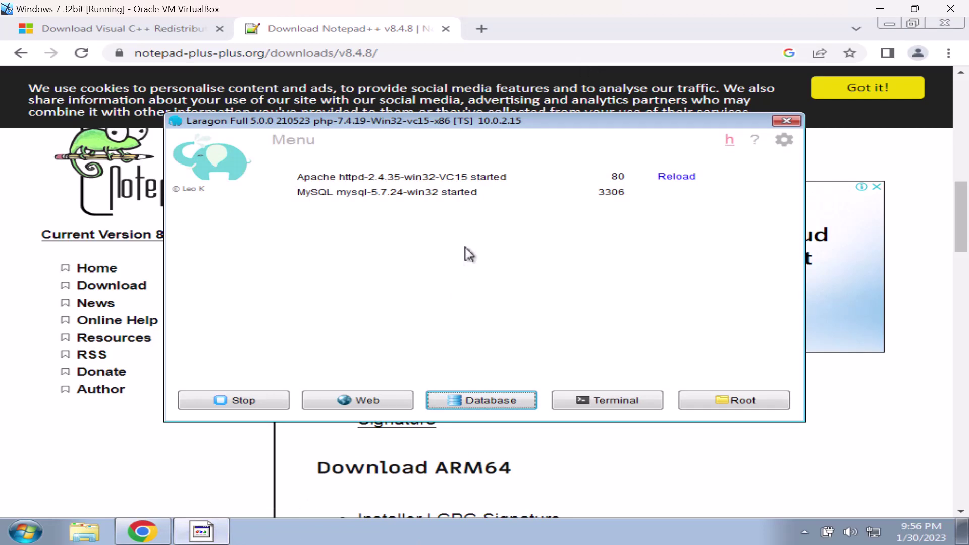
right_click(465, 248)
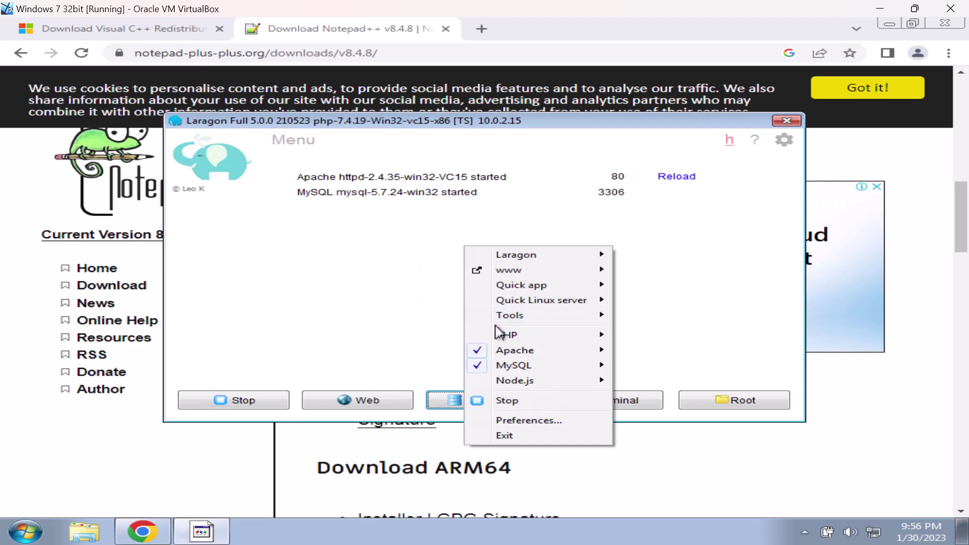
mouse_move(500, 334)
mouse_move(651, 339)
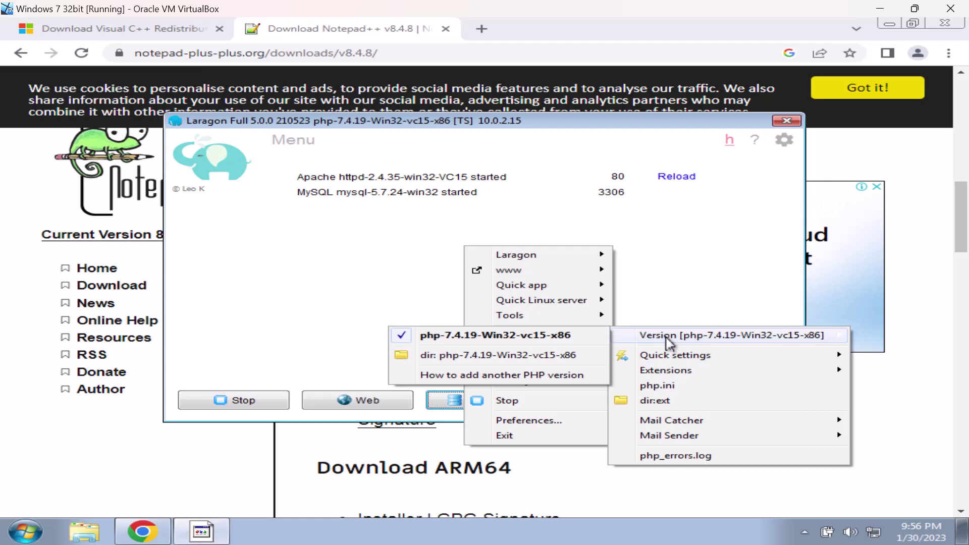
click(677, 275)
Search Google for "php download" in a new Chrome tab and open the Windows downloads for PHP 8.1.14 on php.net
click(482, 30)
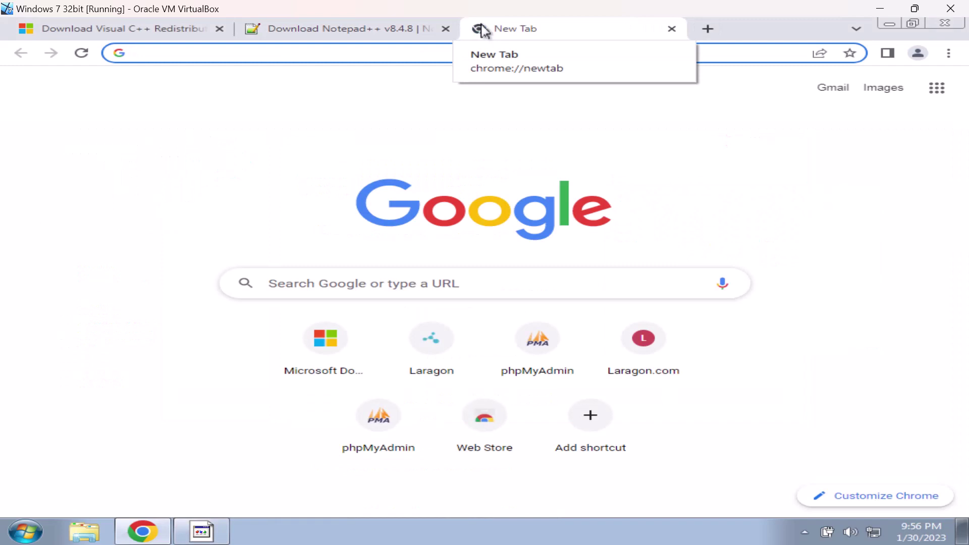
text(ph)
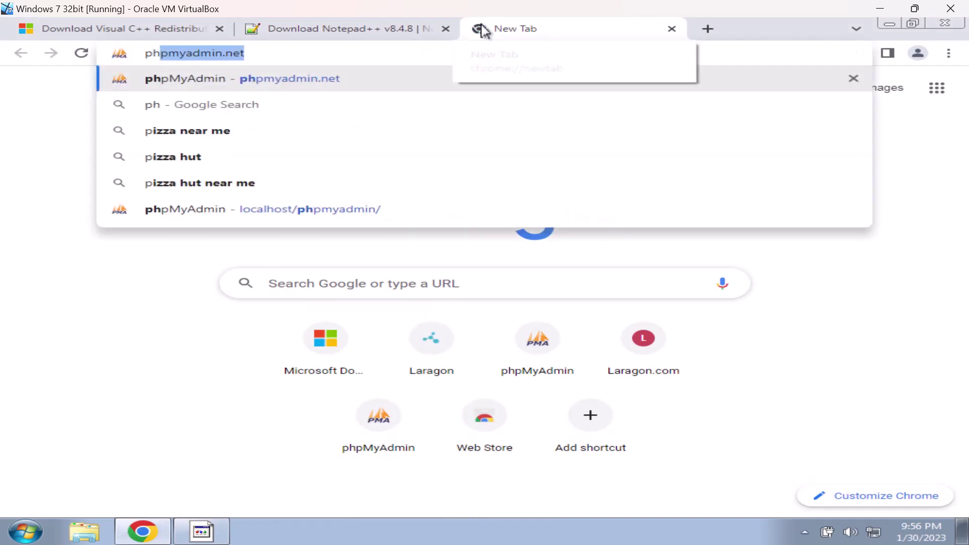
text(p downlod)
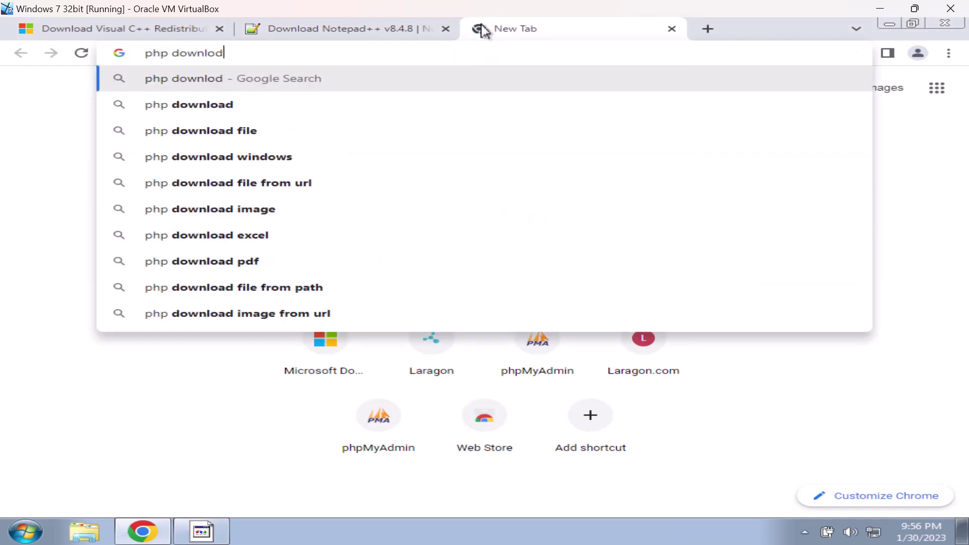
key(BackSpace)
text(ad)
key(Return)
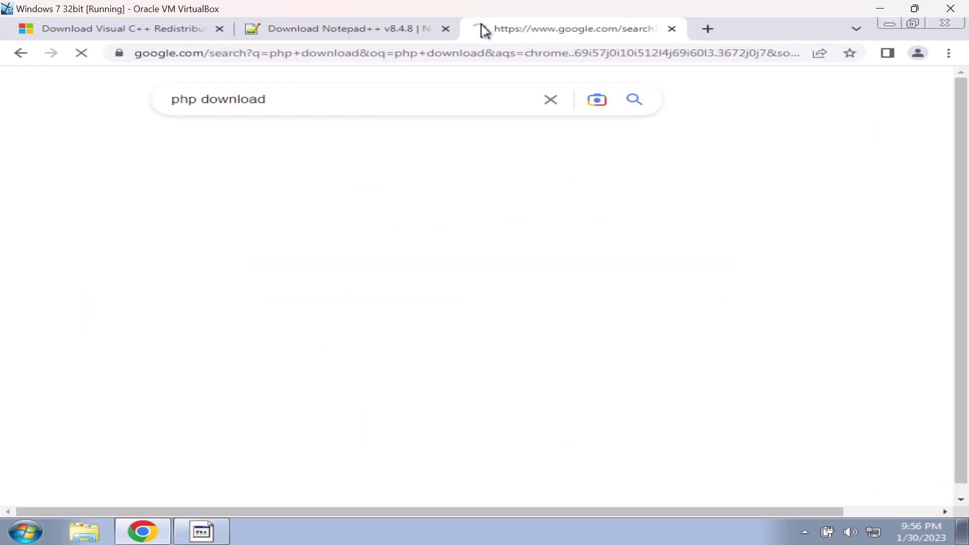
click(110, 254)
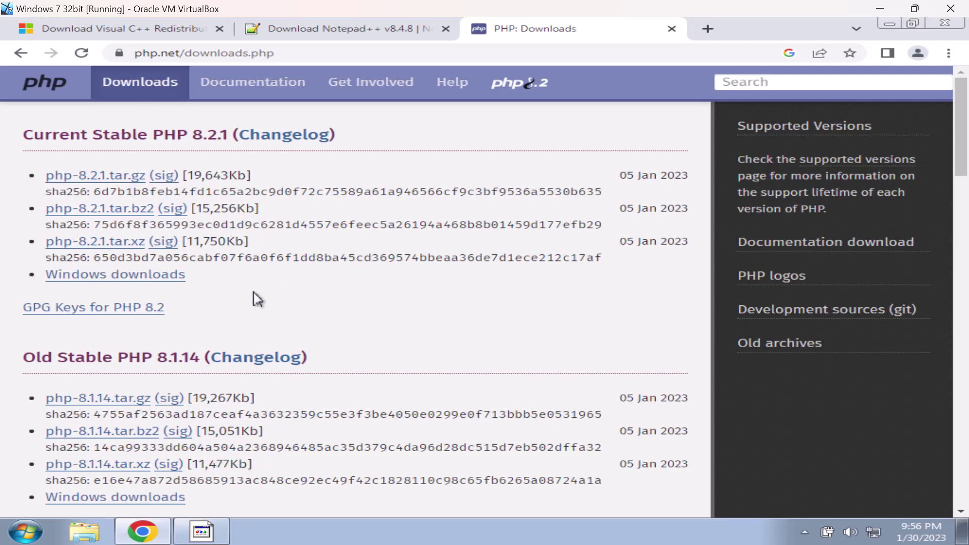
scroll(258, 298, down, 3)
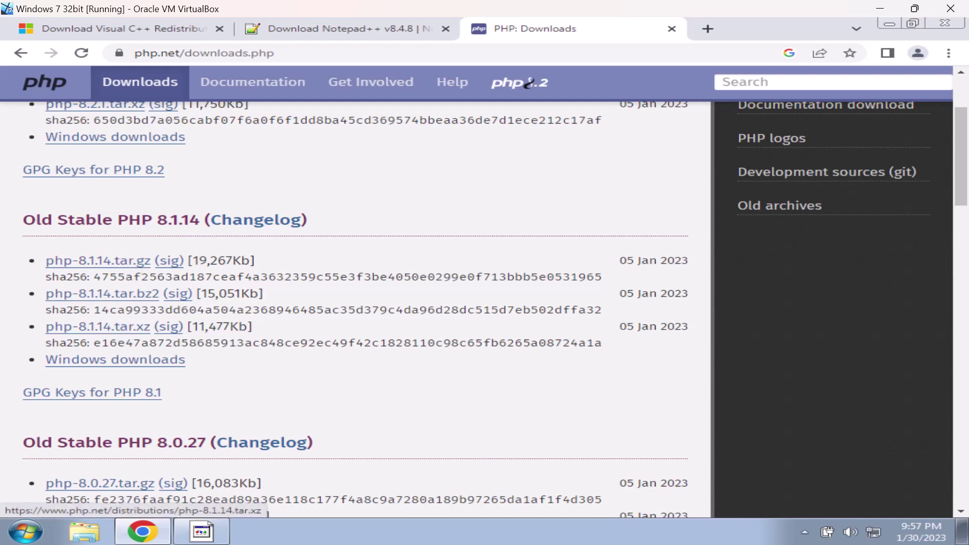
click(120, 368)
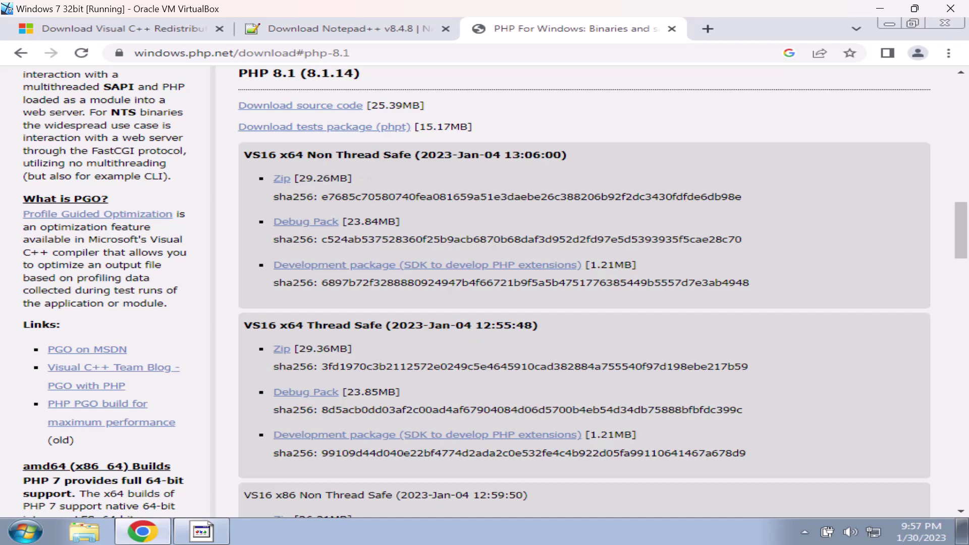
Check the PHP build type Laragon uses and compare it with the PHP 8.1 x64 and x86 builds on the download page
click(201, 531)
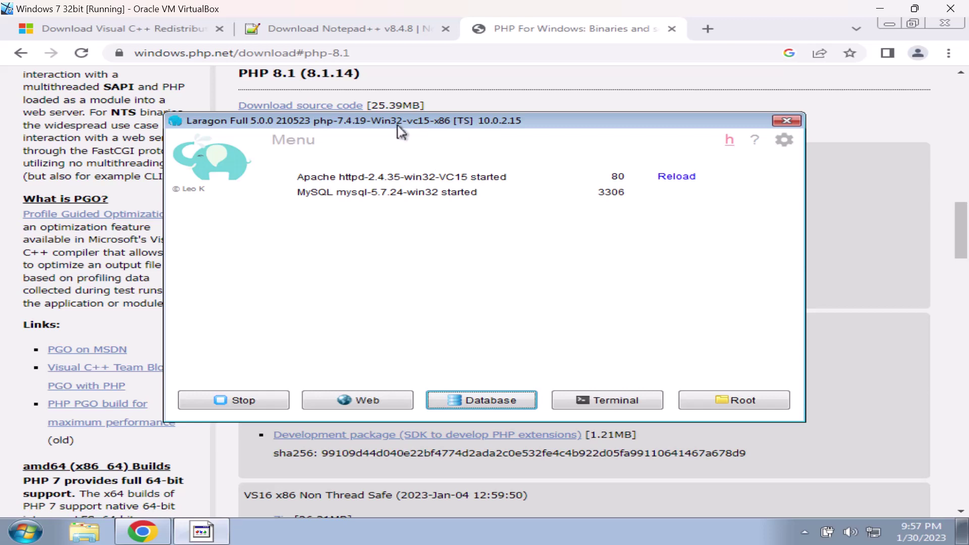
click(479, 90)
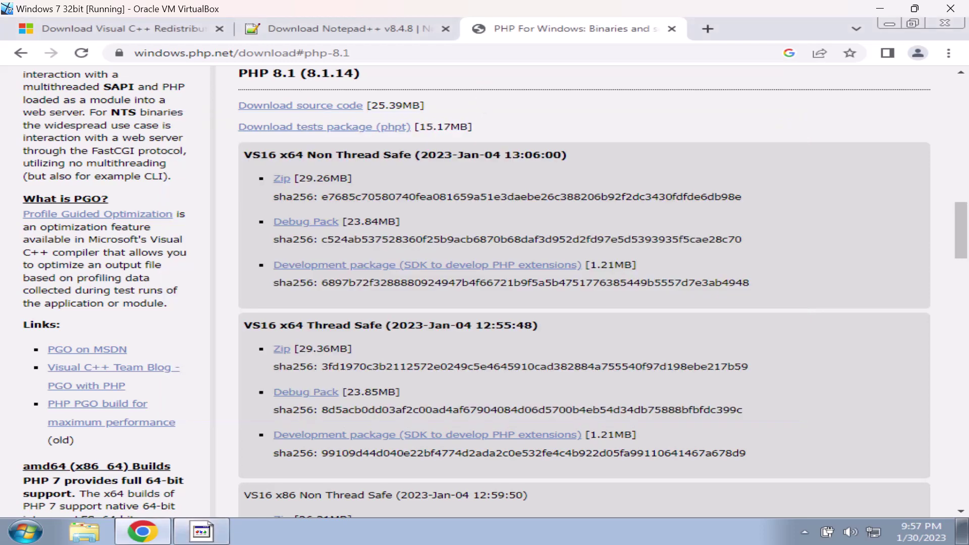
scroll(492, 296, down, 1)
scroll(492, 296, down, 2)
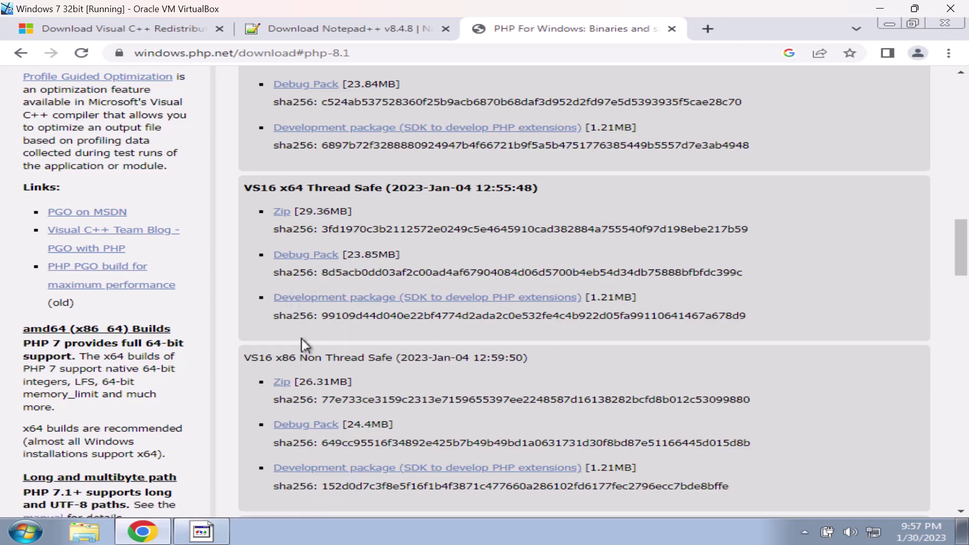
scroll(307, 275, up, 2)
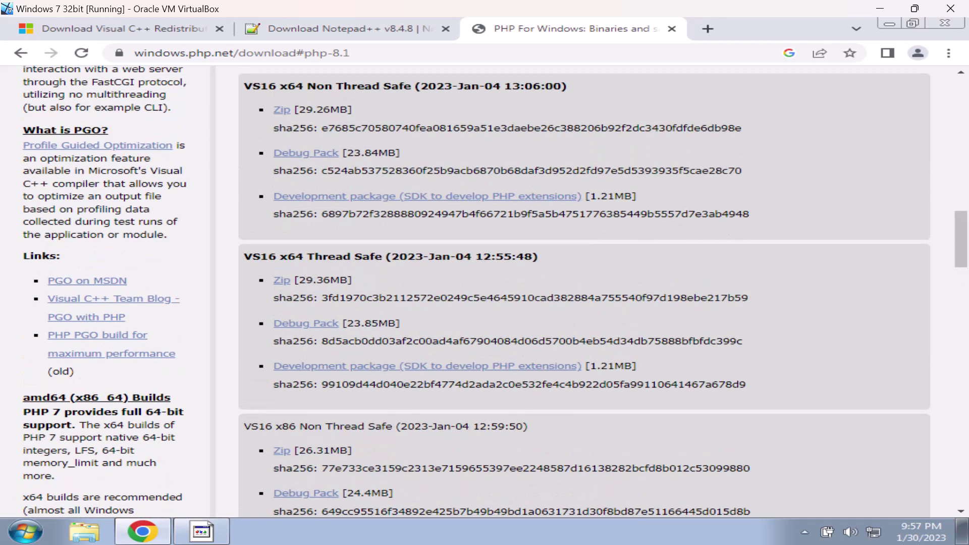
scroll(288, 353, down, 5)
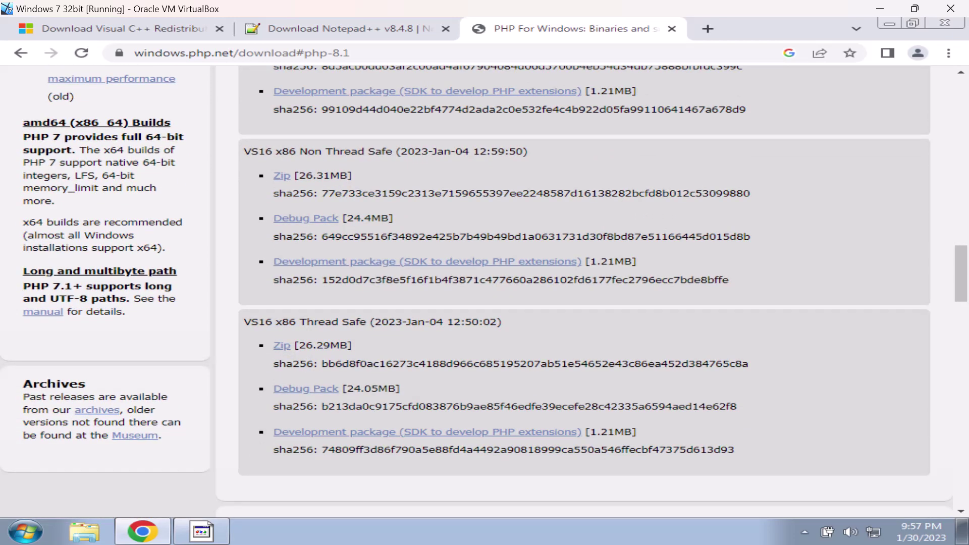
scroll(303, 353, up, 5)
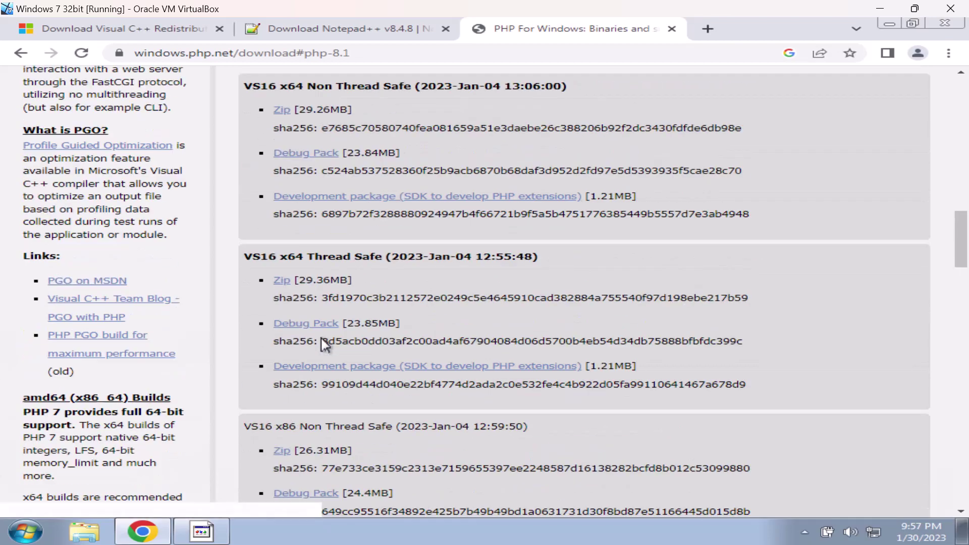
scroll(323, 345, up, 5)
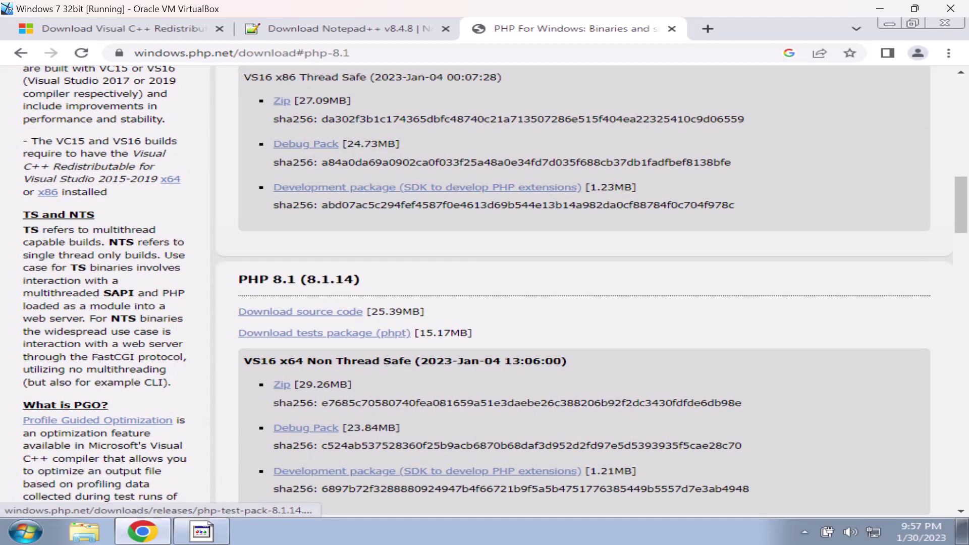
scroll(323, 345, down, 13)
scroll(320, 339, up, 10)
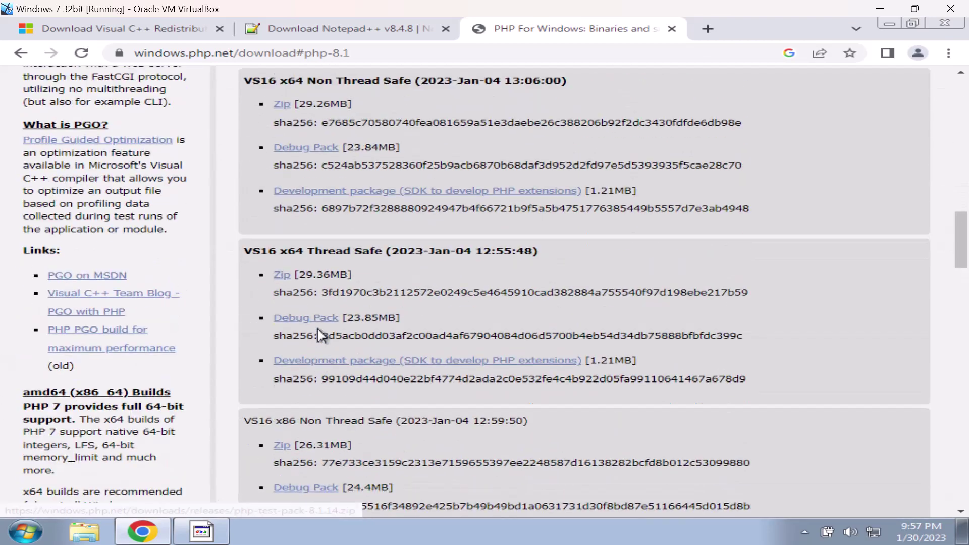
Download the VS16 x86 Thread Safe zip of PHP 8.1.14 and set it to open when the download finishes
scroll(320, 335, down, 8)
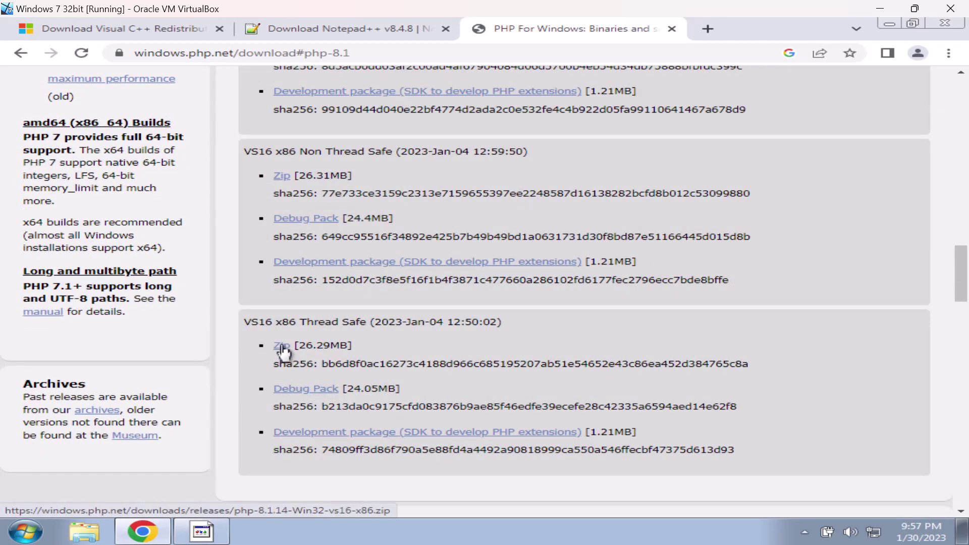
click(282, 346)
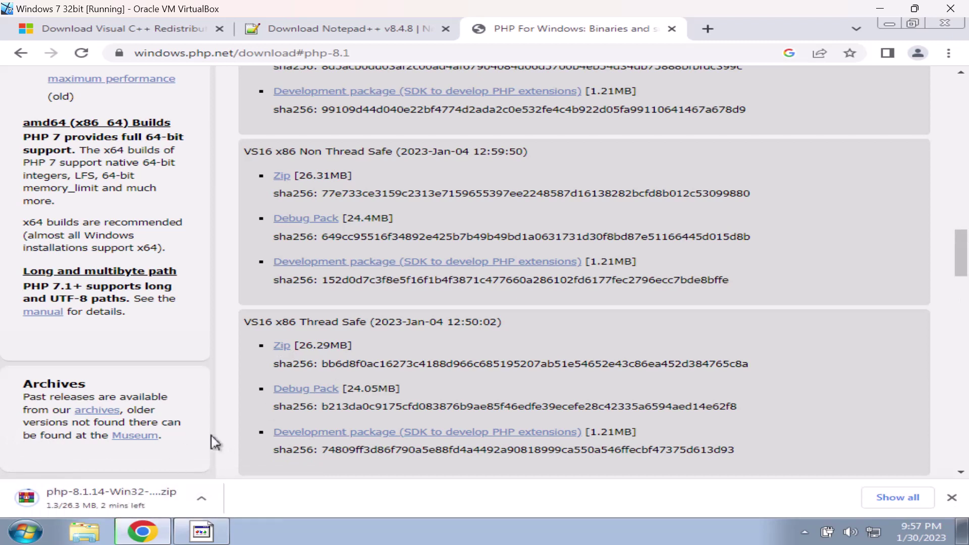
click(160, 497)
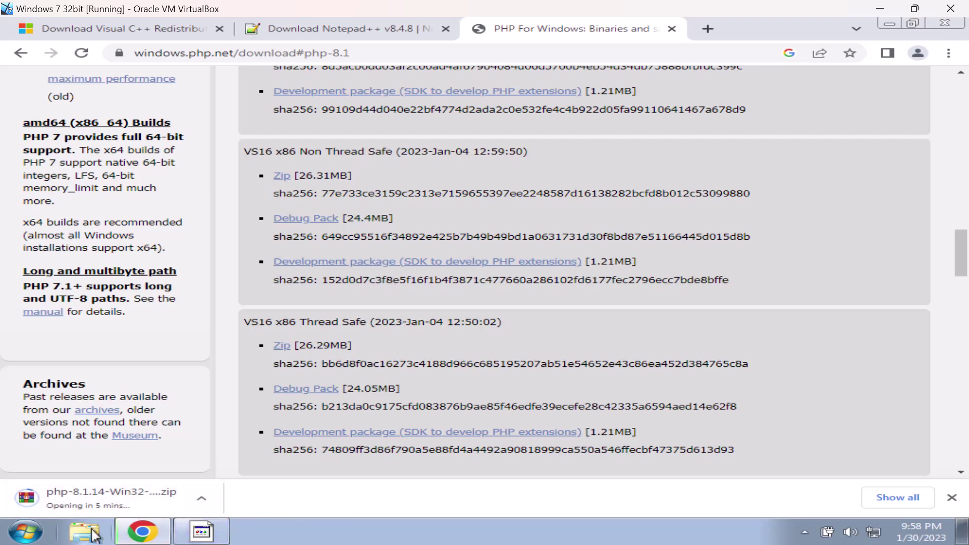
mouse_move(143, 530)
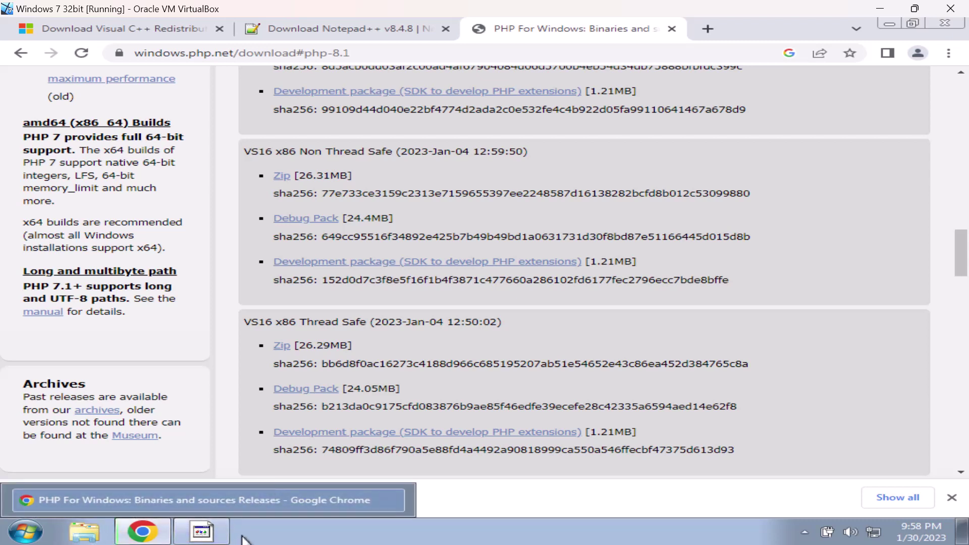
Examine Laragon's PHP version choices and the folder entry for the current PHP version, and dismiss them
click(202, 531)
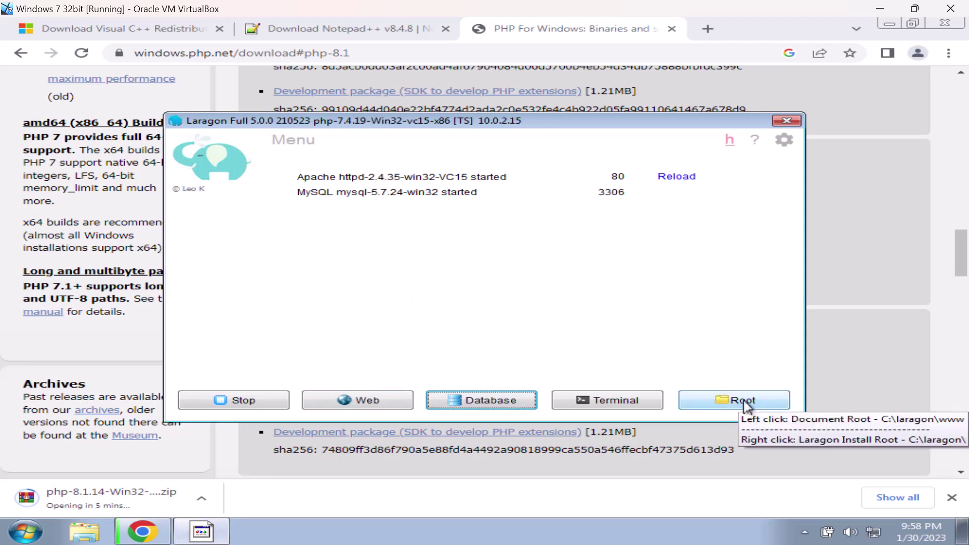
right_click(627, 266)
mouse_move(687, 359)
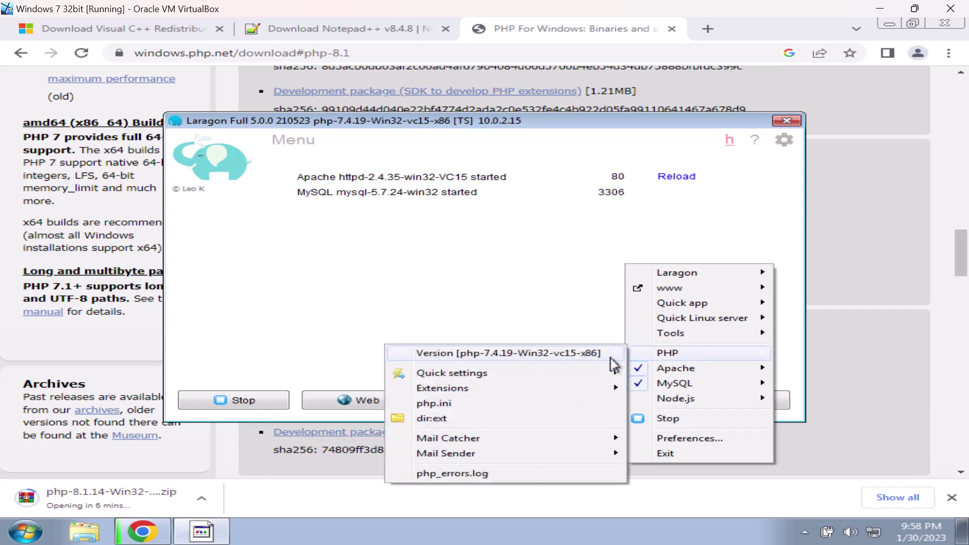
mouse_move(610, 359)
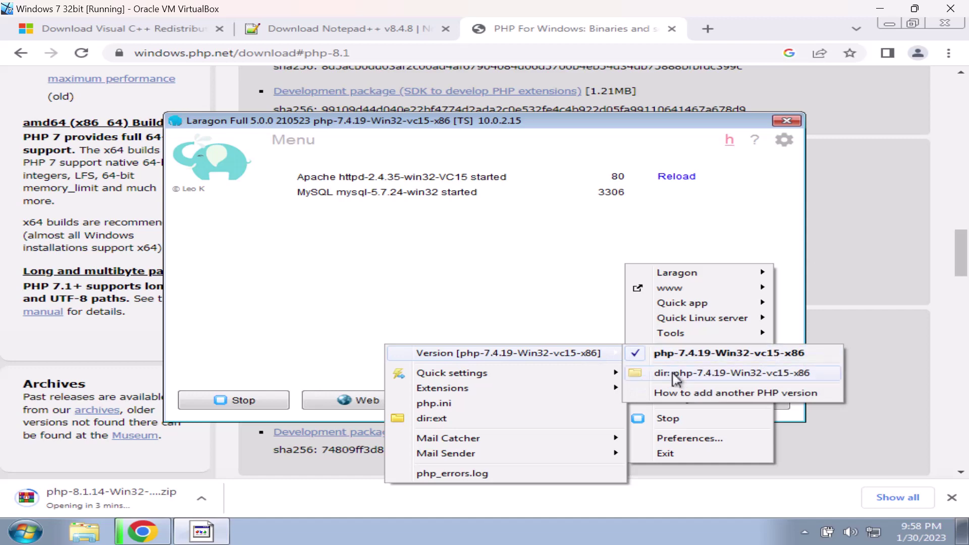
click(545, 318)
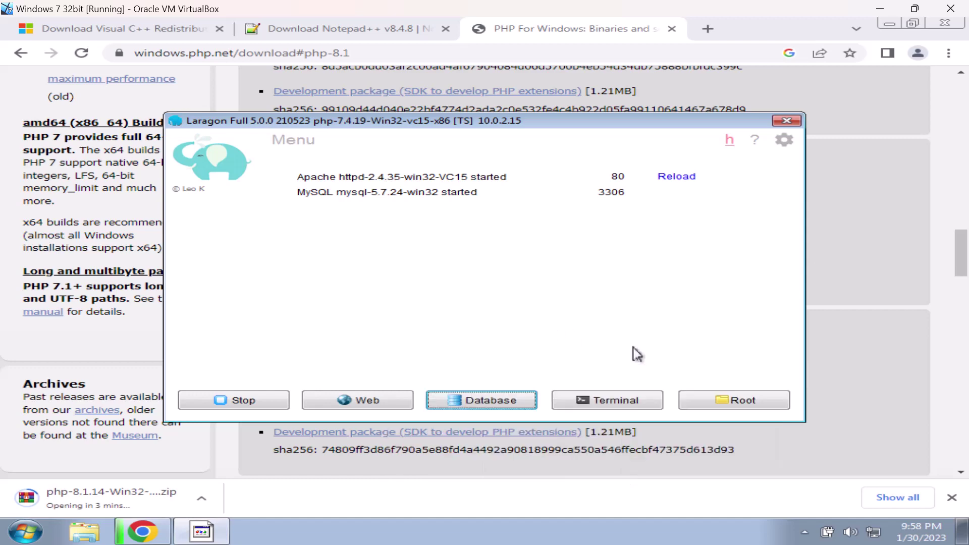
Open Laragon's root folder and browse to C:\laragon\bin\php
click(697, 395)
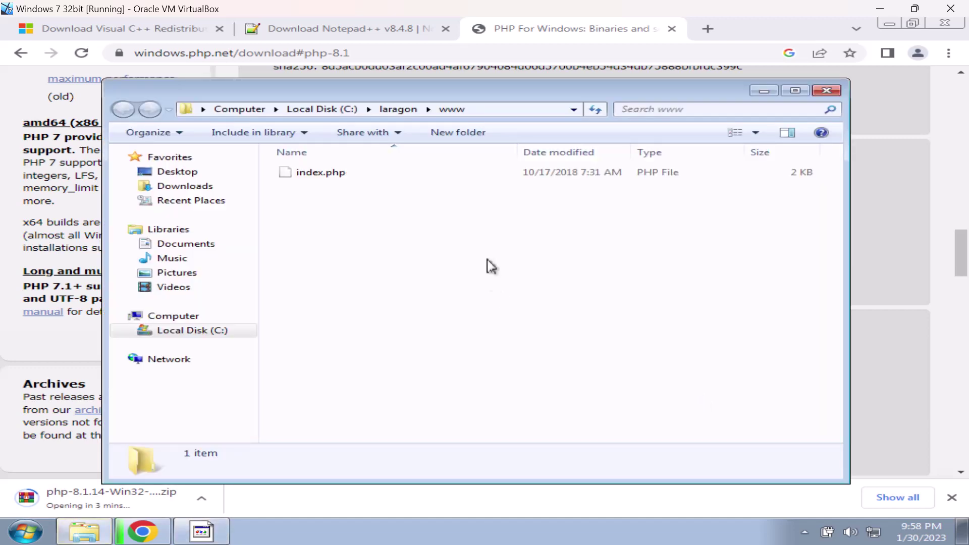
click(403, 110)
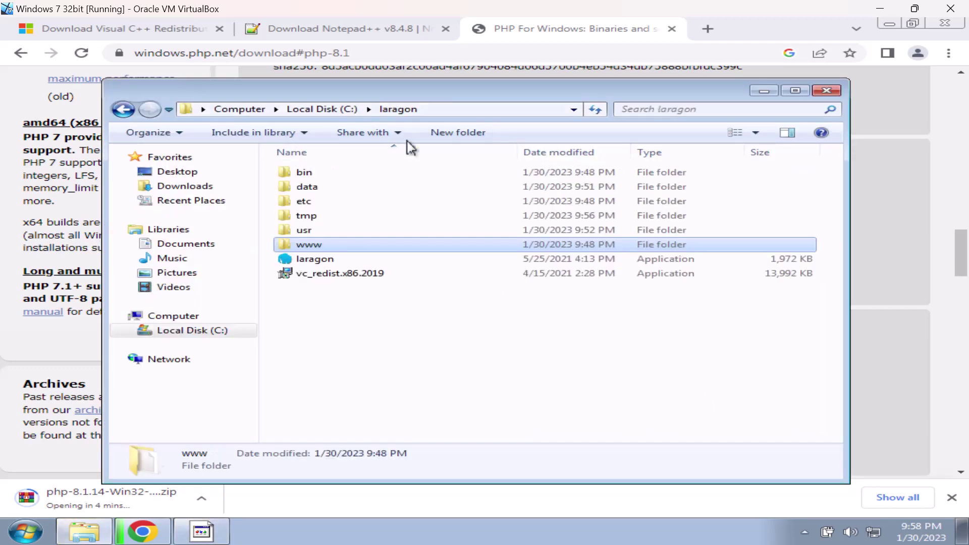
double_click(309, 174)
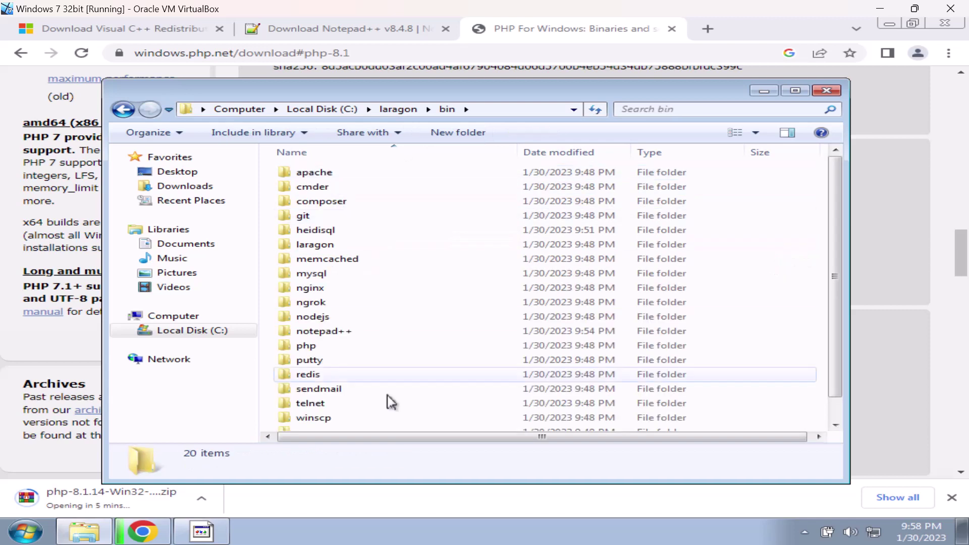
click(317, 347)
double_click(317, 347)
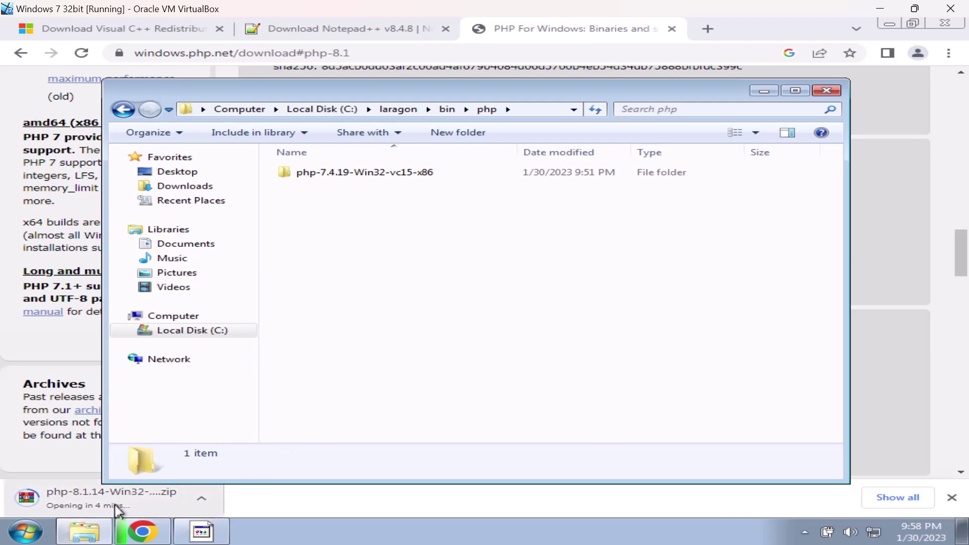
Check the Apache and MySQL services listed in the Laragon window
click(299, 505)
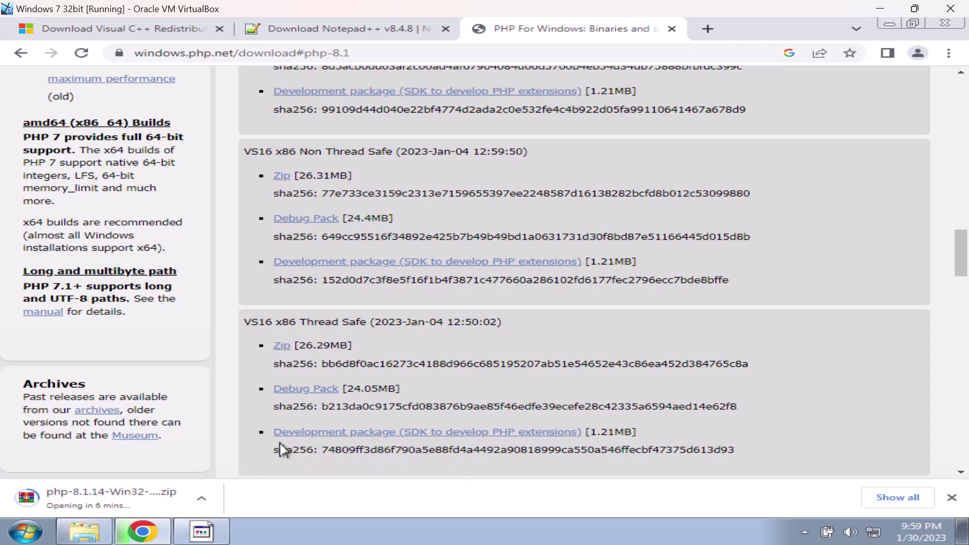
click(196, 534)
right_click(470, 222)
click(418, 220)
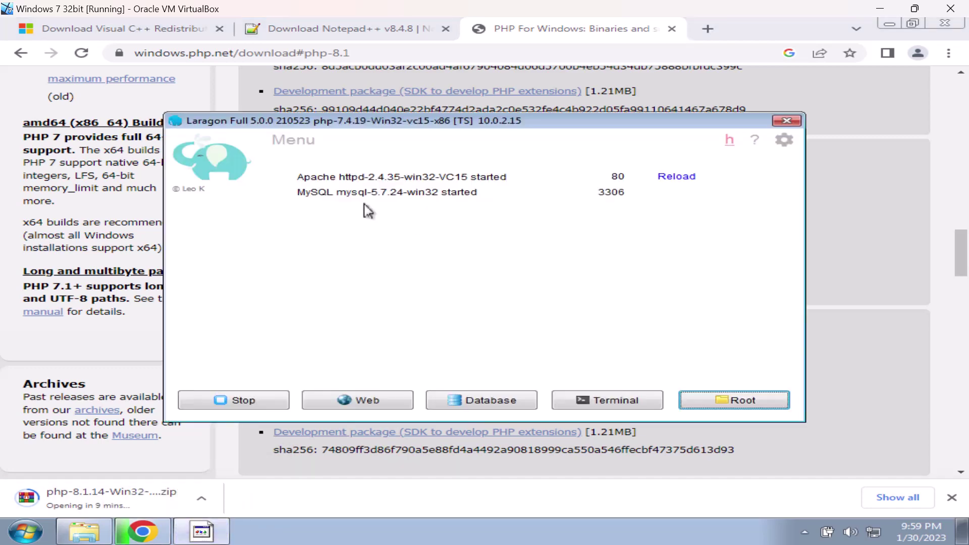
Search Google for "laravel 9" in a new Chrome tab and open the Laravel 9.x Release Notes
click(706, 29)
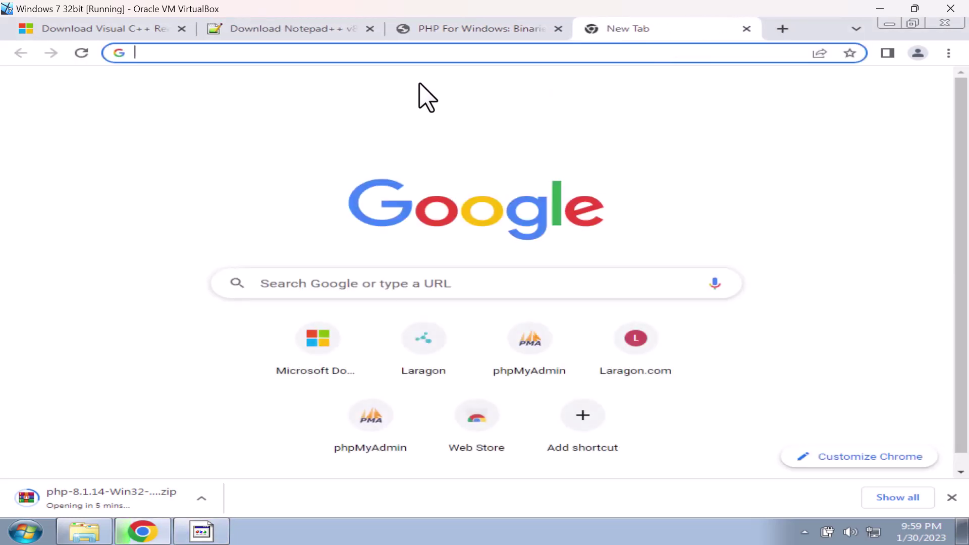
text(larag)
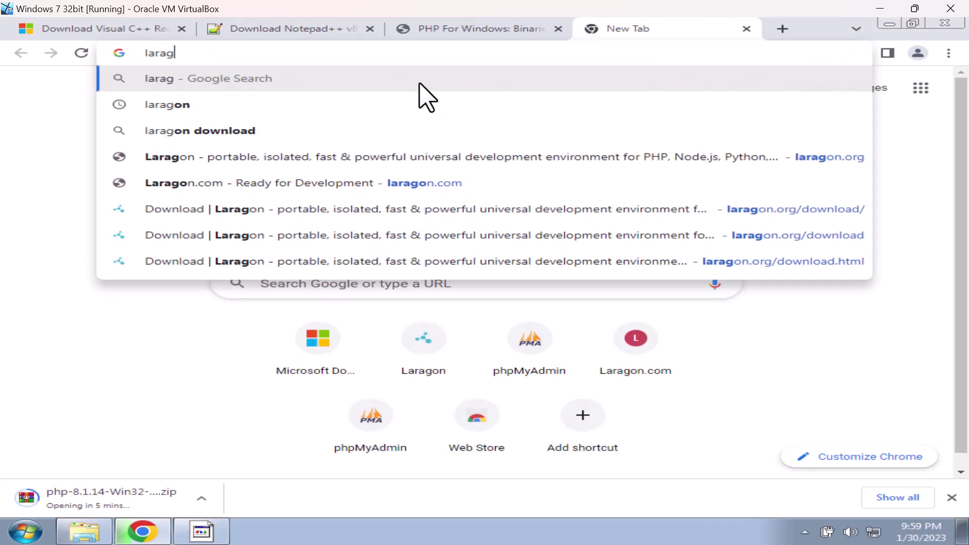
key(BackSpace)
text(vel 9)
key(Return)
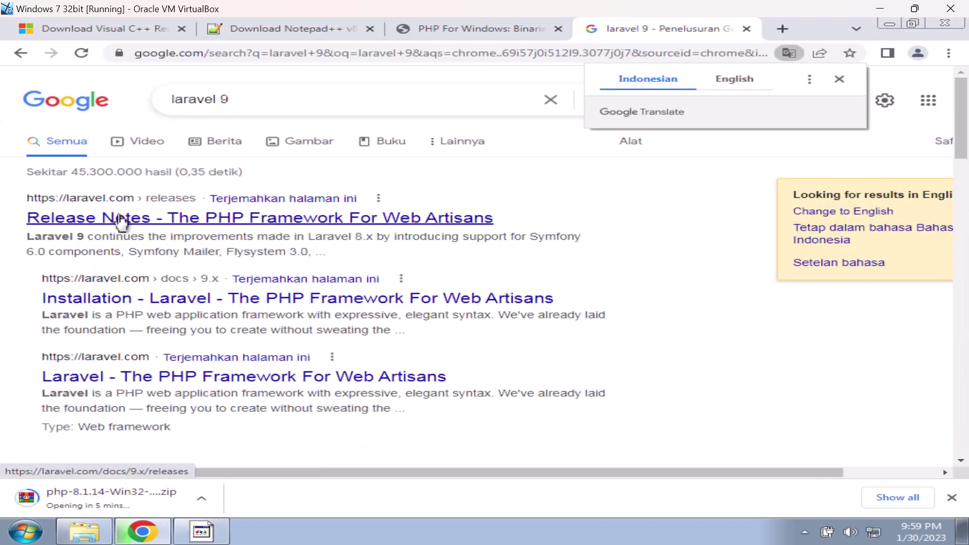
click(120, 220)
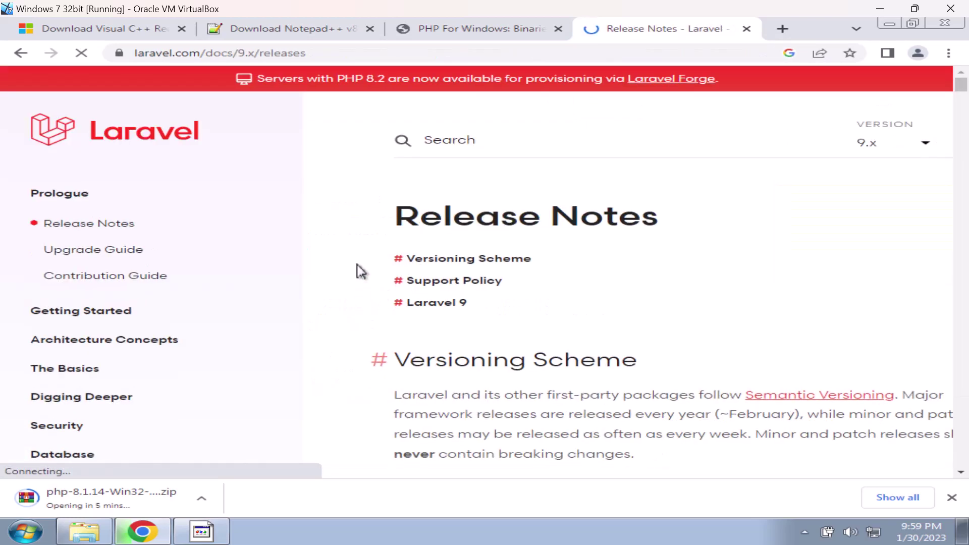
Examine the supported PHP versions in the Support Policy table and the PHP requirement section of the Laravel 9 release notes
scroll(360, 271, down, 10)
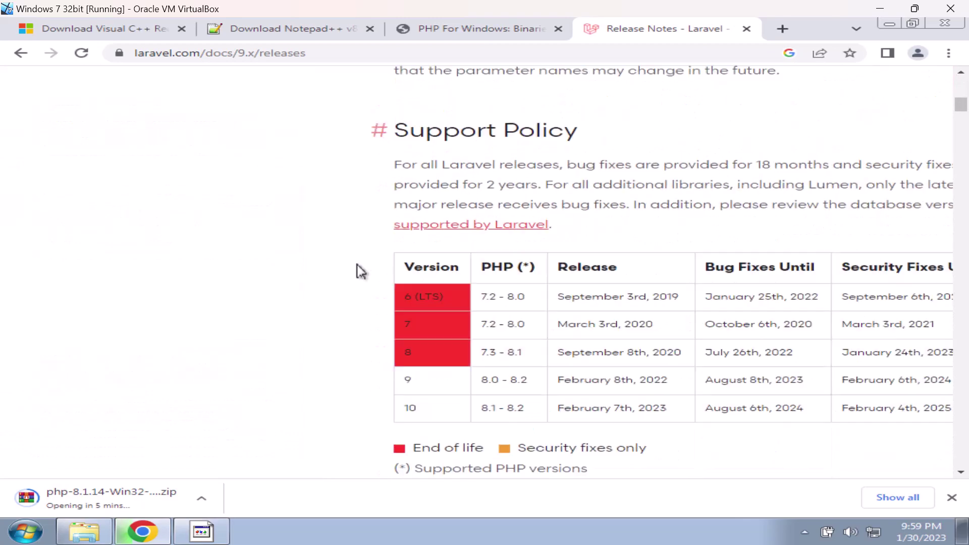
scroll(360, 271, down, 15)
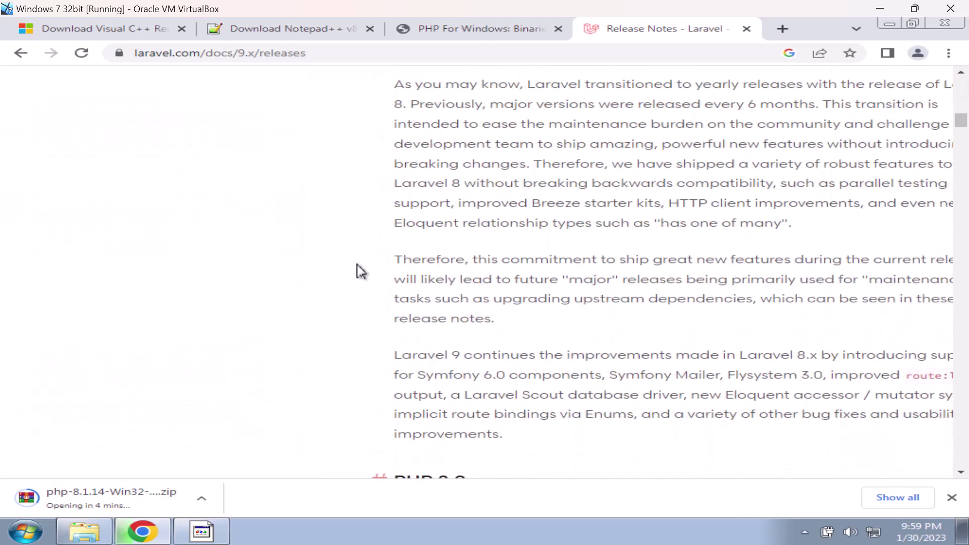
scroll(360, 271, up, 5)
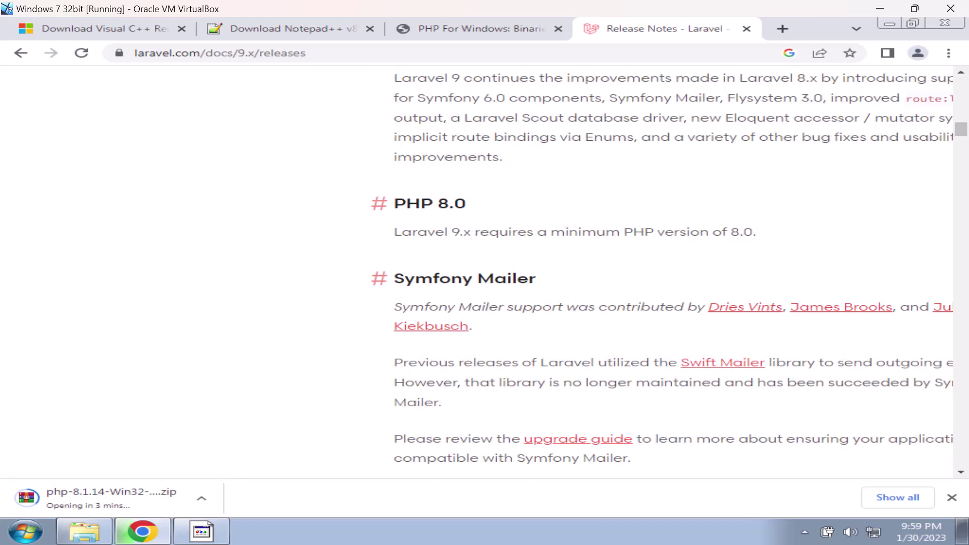
scroll(464, 227, down, 5)
scroll(398, 313, down, 20)
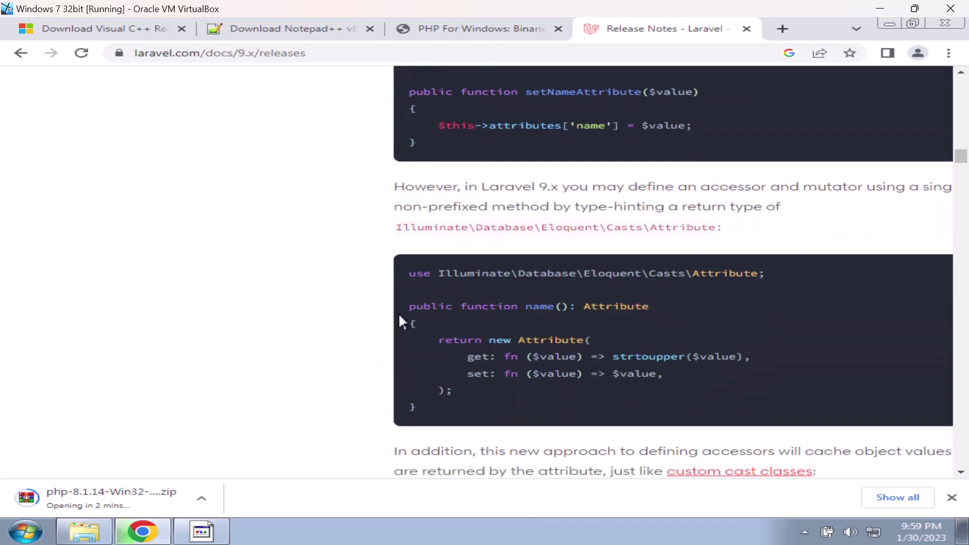
scroll(341, 305, up, 20)
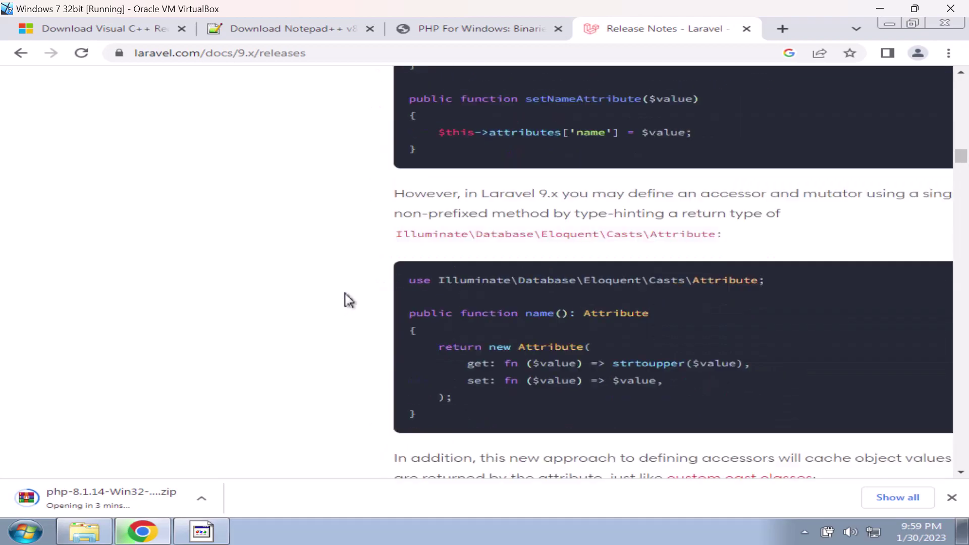
scroll(356, 286, up, 6)
scroll(195, 325, down, 3)
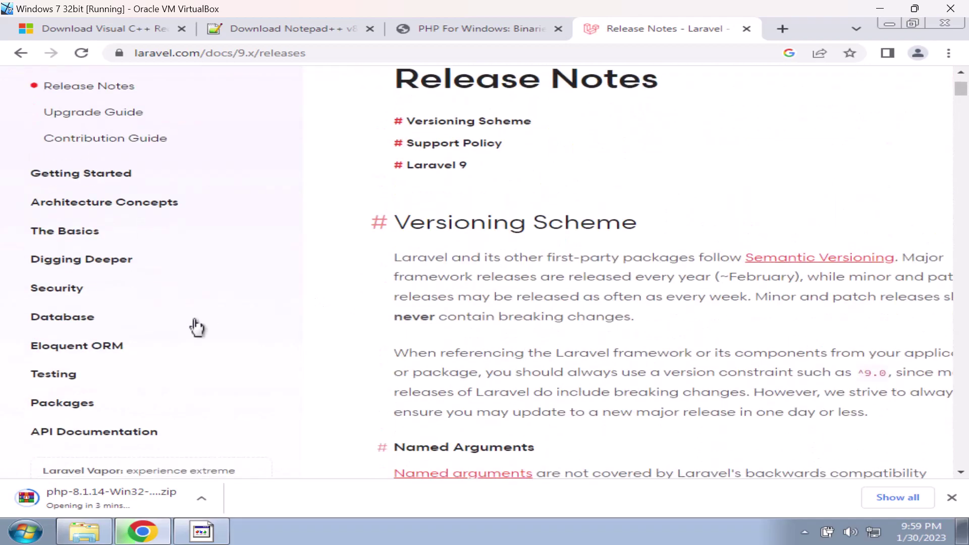
Open Laravel's Database Getting Started documentation and check the minimum supported MySQL and MariaDB versions
click(90, 319)
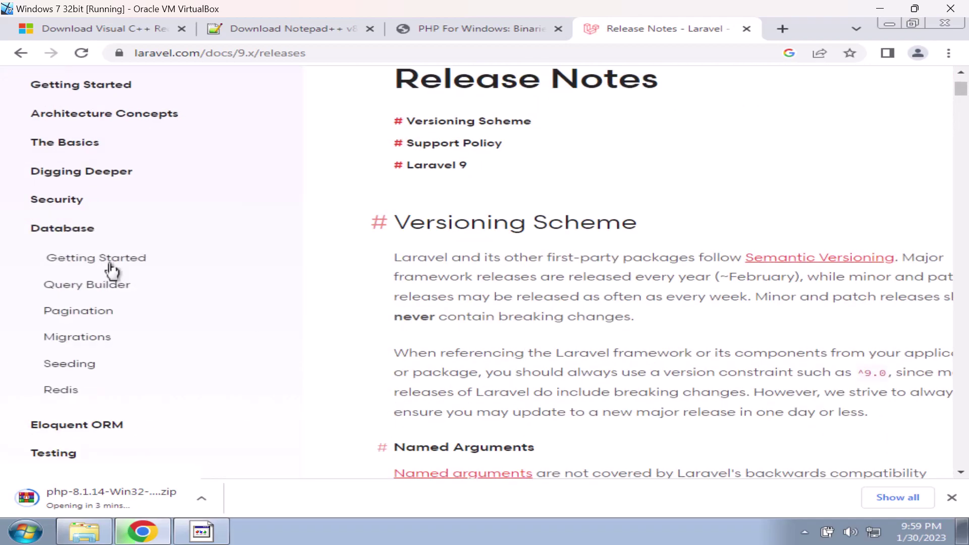
click(88, 258)
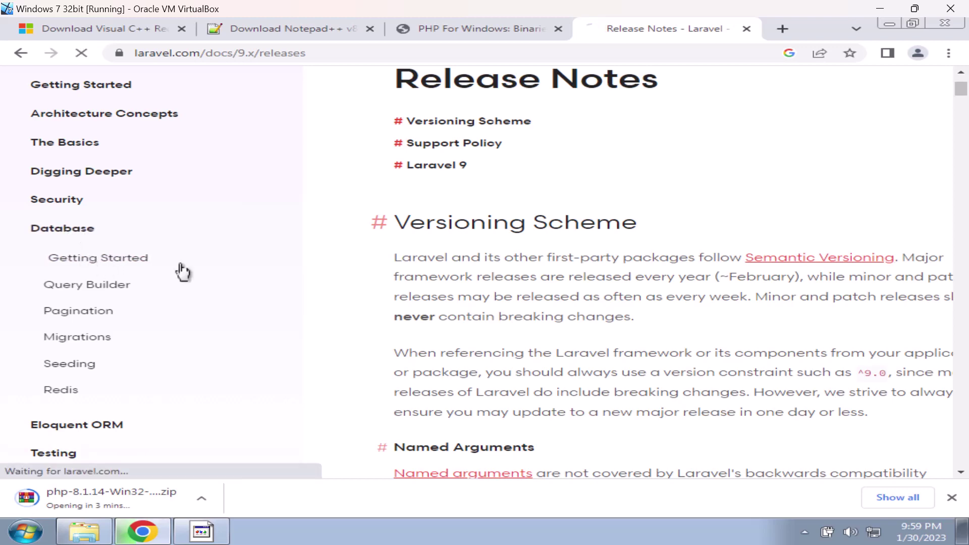
scroll(519, 313, down, 8)
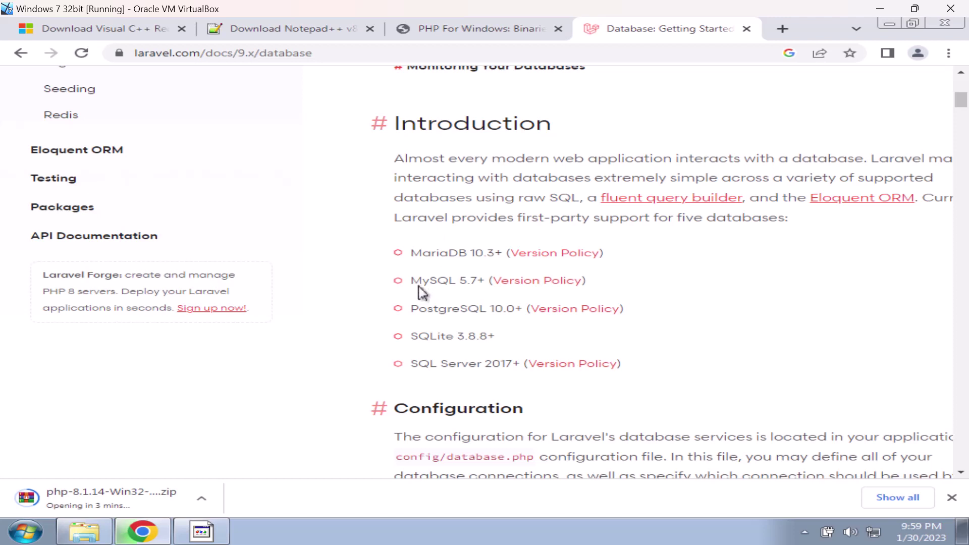
drag(411, 280, 467, 280)
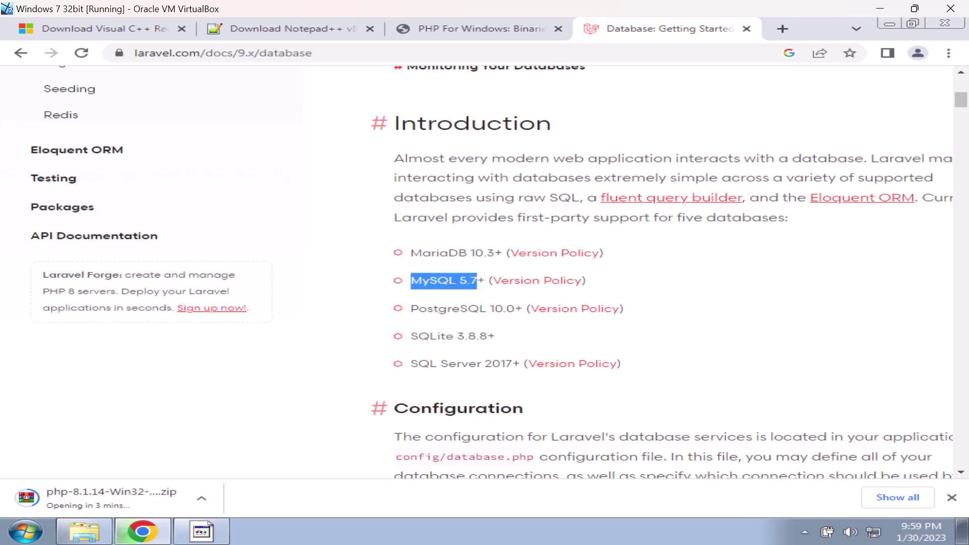
click(478, 273)
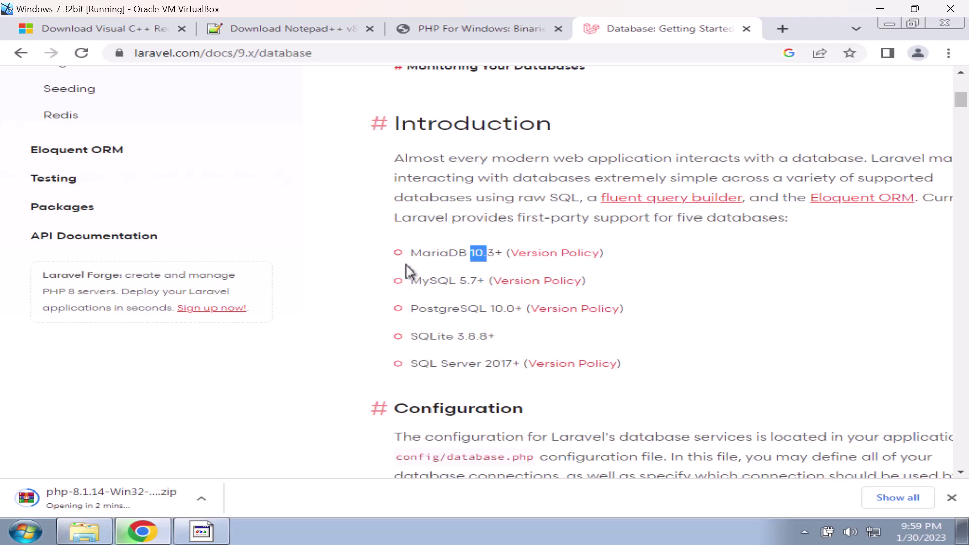
Check Laragon's MySQL version and its PHP version choices against the Laravel requirements, and dismiss the choices
click(201, 531)
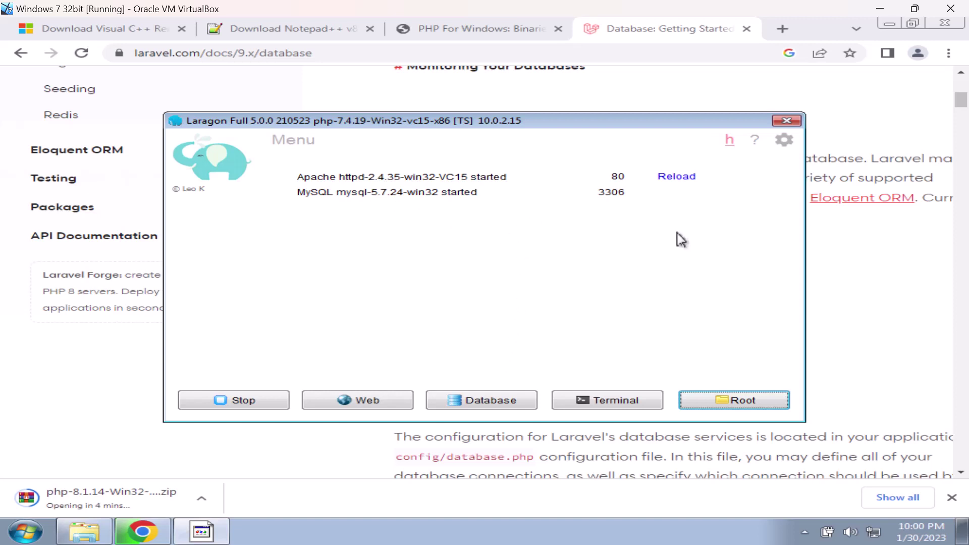
right_click(566, 249)
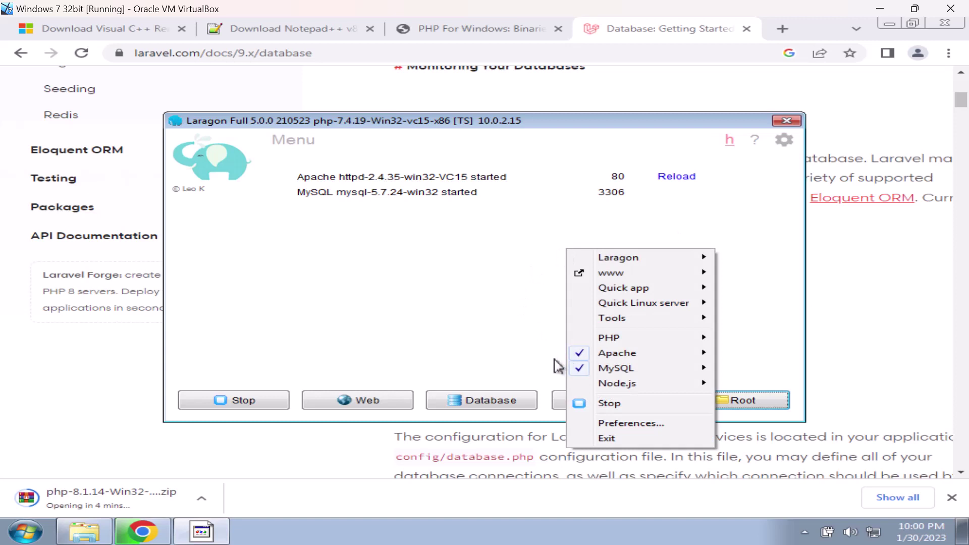
mouse_move(625, 372)
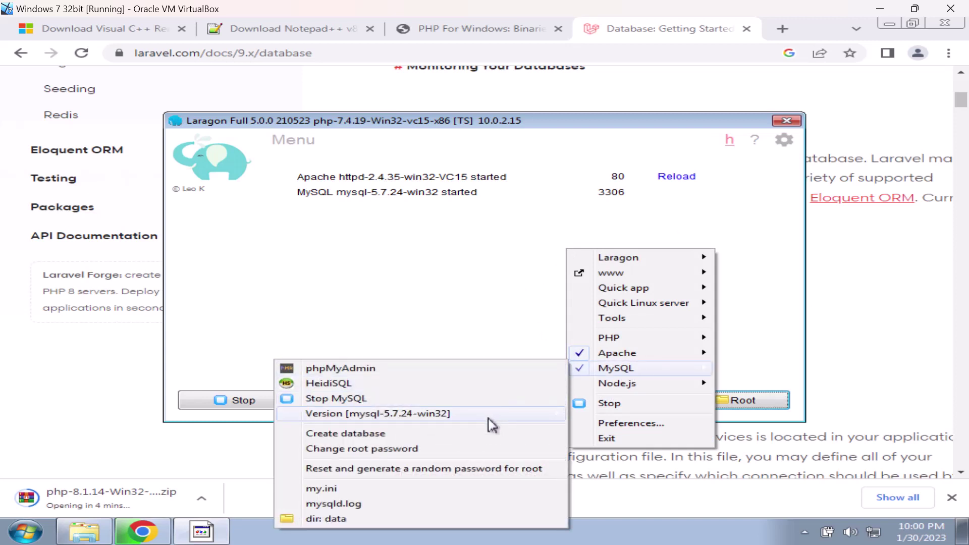
mouse_move(488, 419)
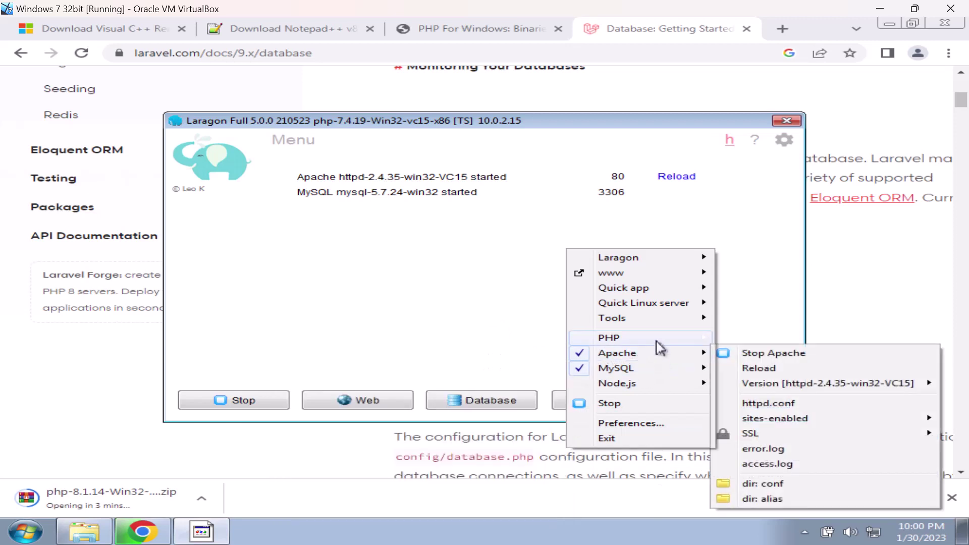
mouse_move(690, 343)
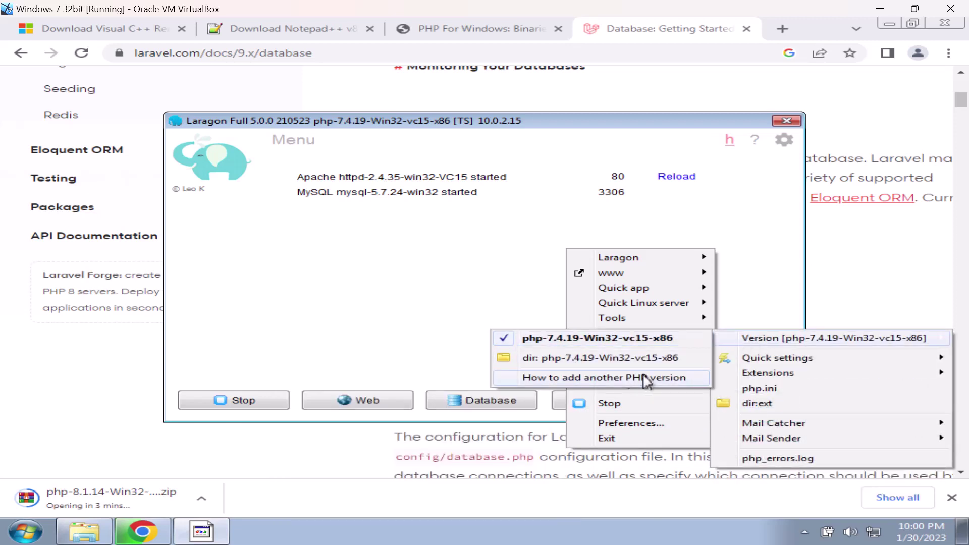
click(428, 260)
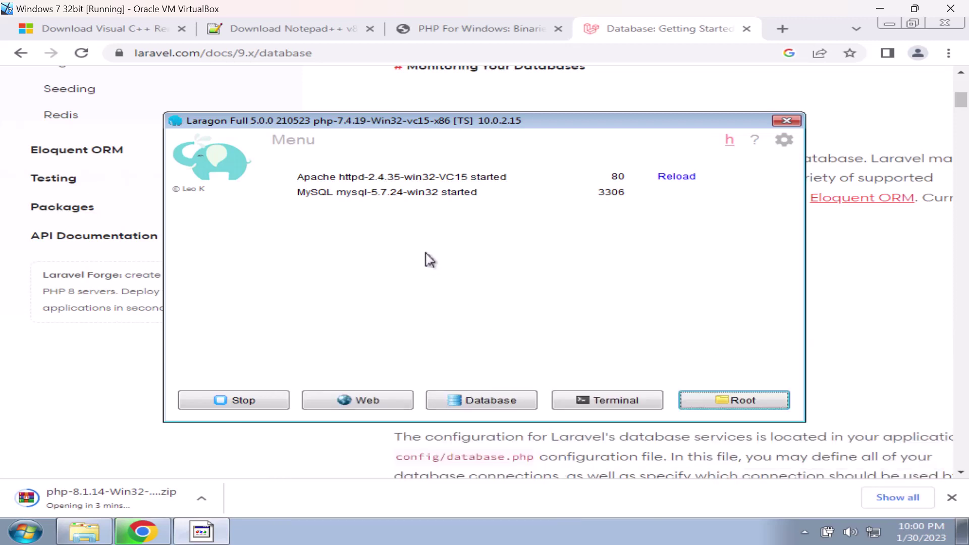
click(493, 96)
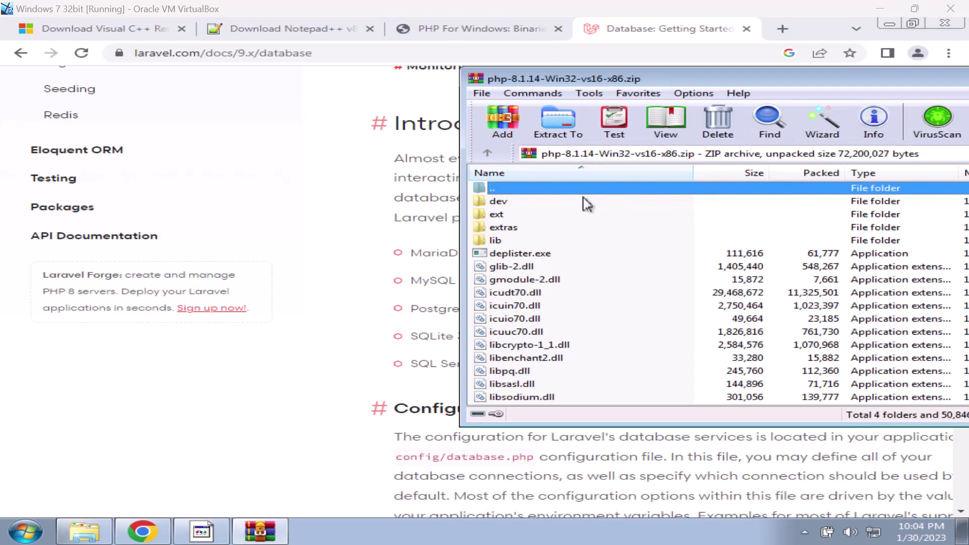
View Laragon's php folder beside the opened php-8.1.14-Win32-vs16-x86.zip archive, and close the archive
click(91, 532)
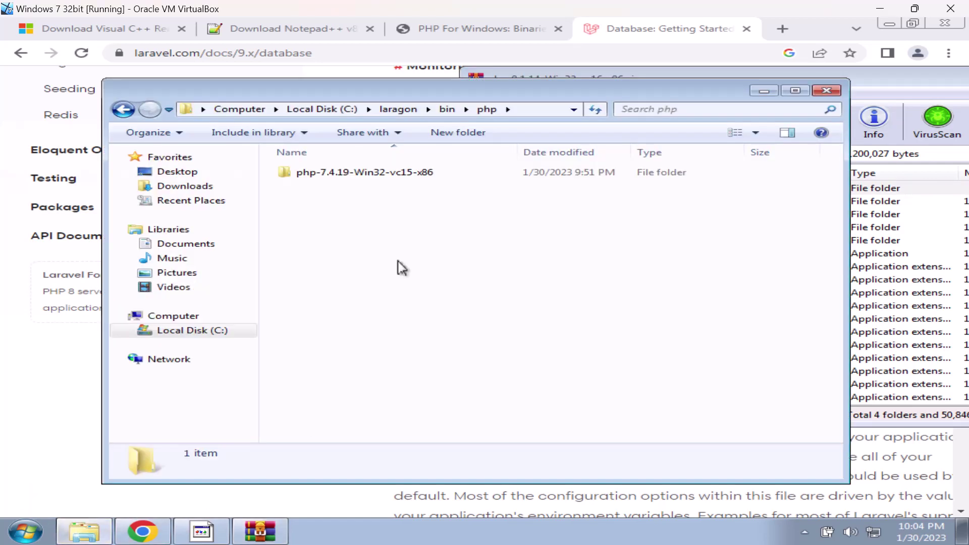
click(942, 228)
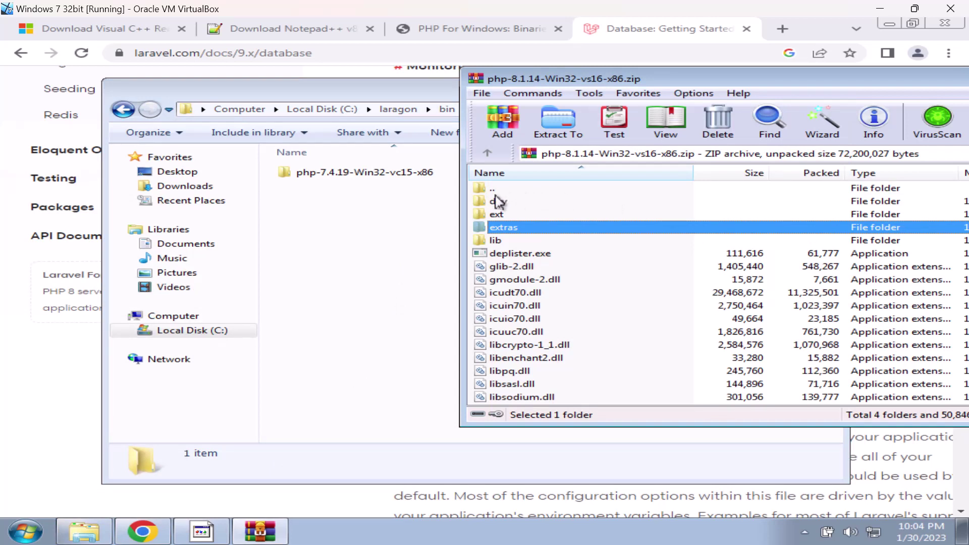
double_click(476, 81)
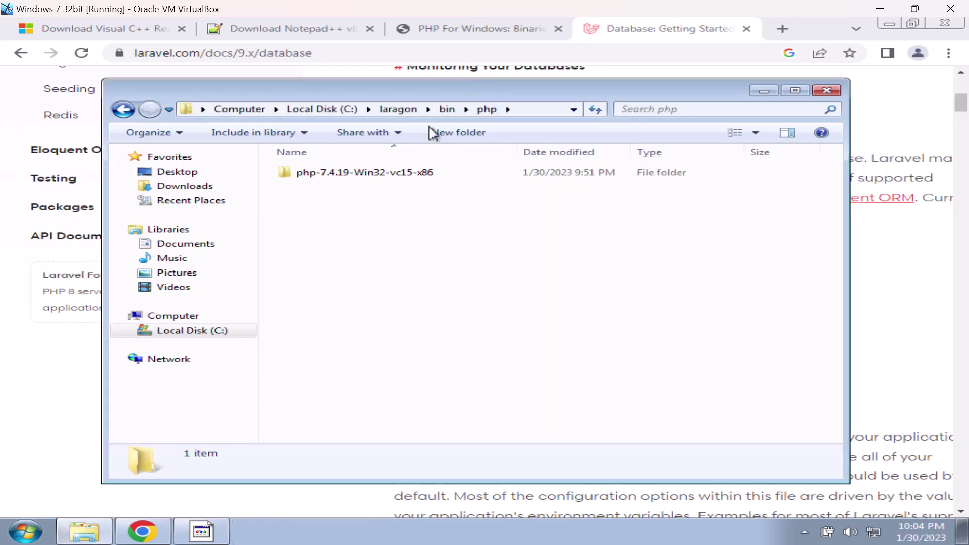
Move the php-8.1.14-Win32-vs16-x86 ZIP archive from Downloads into C:\laragon\bin\php
click(185, 186)
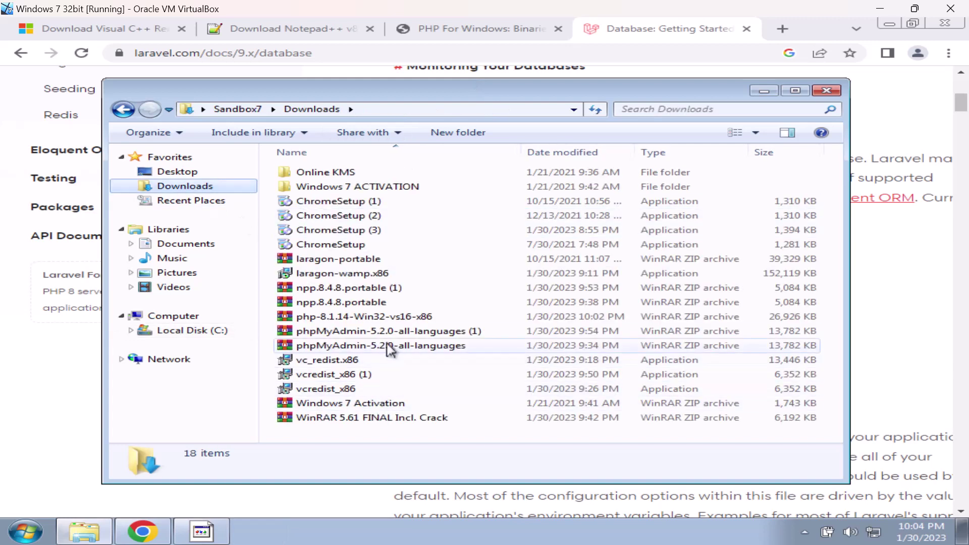
click(358, 318)
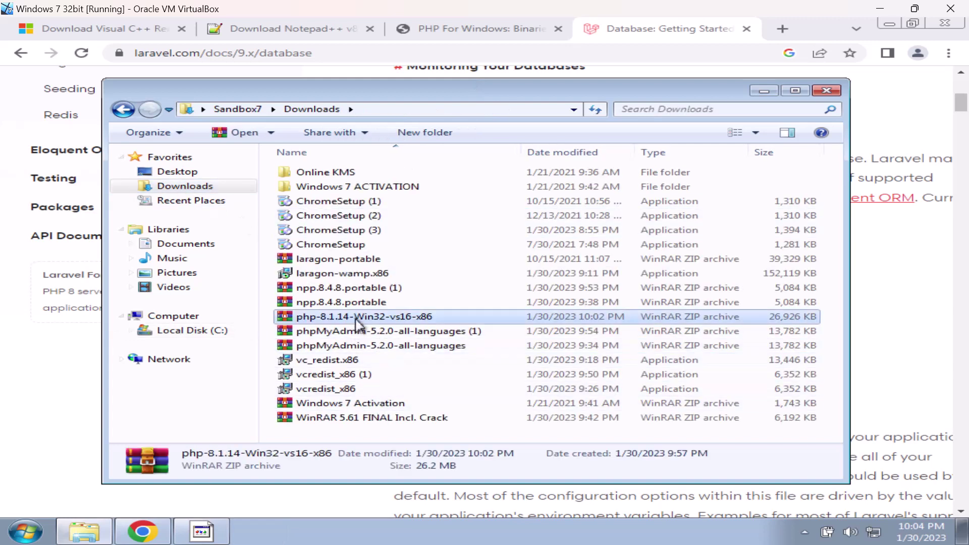
click(123, 109)
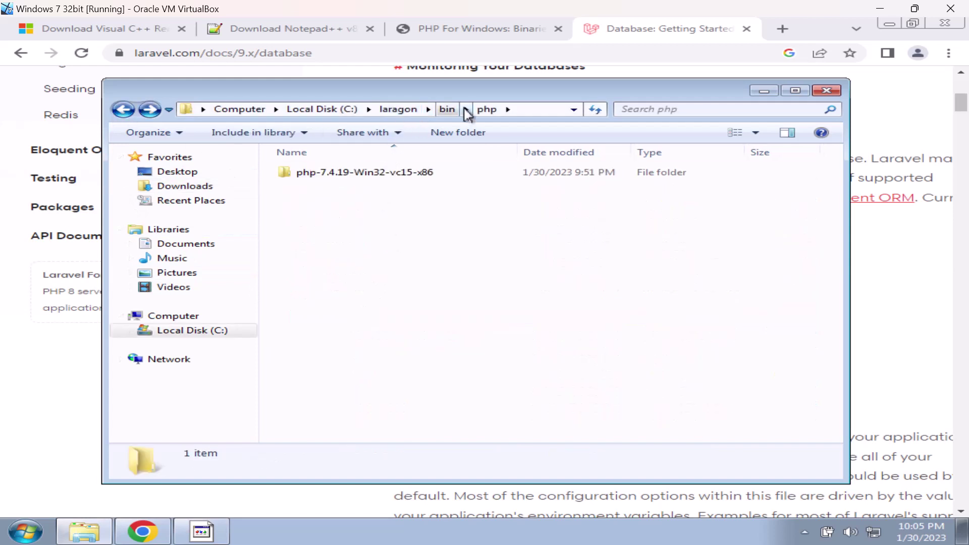
right_click(374, 223)
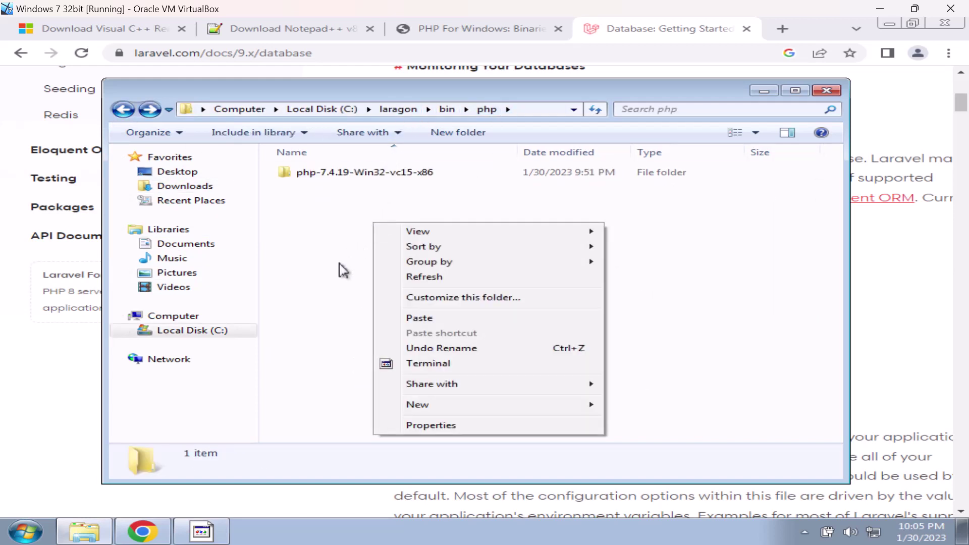
click(393, 318)
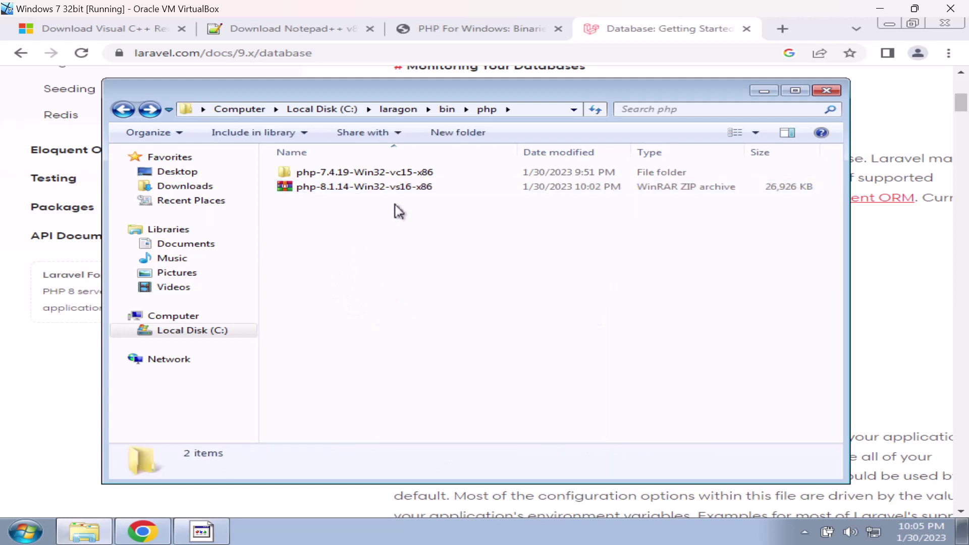
Extract the php-8.1.14-Win32-vs16-x86 archive into its own same-named folder inside Laragon's php folder
click(402, 190)
right_click(398, 190)
mouse_move(492, 233)
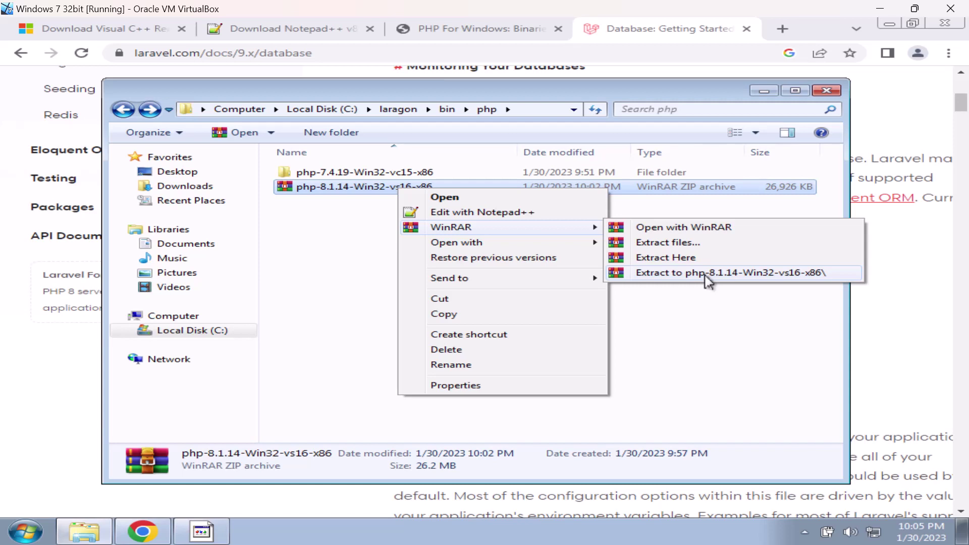
click(706, 273)
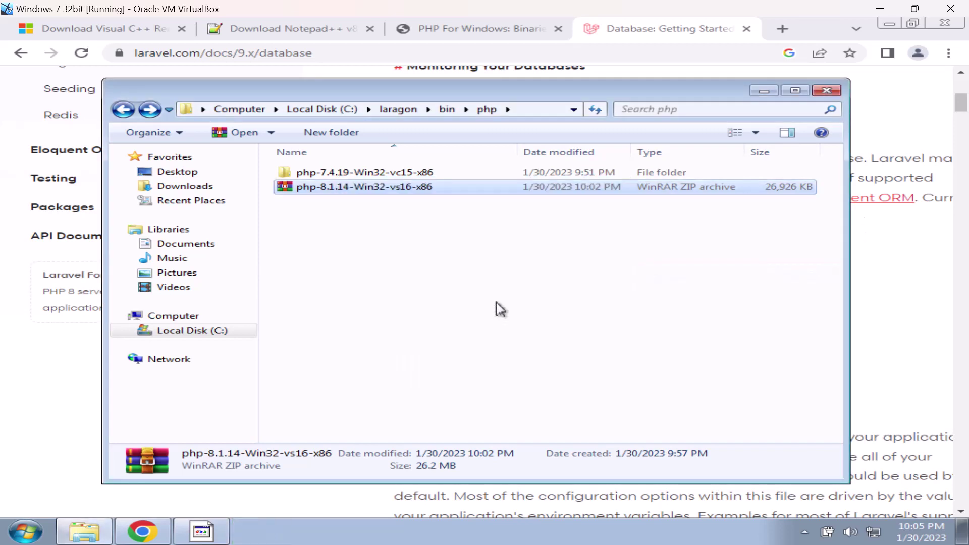
click(470, 293)
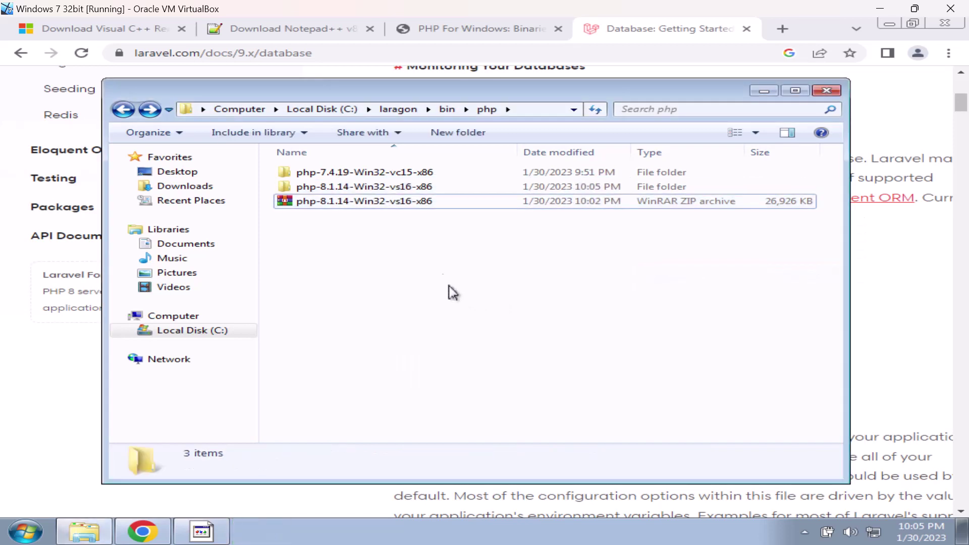
Permanently delete the php-8.1.14-Win32-vs16-x86 ZIP archive from Laragon's php folder, keeping the extracted folder
right_click(444, 199)
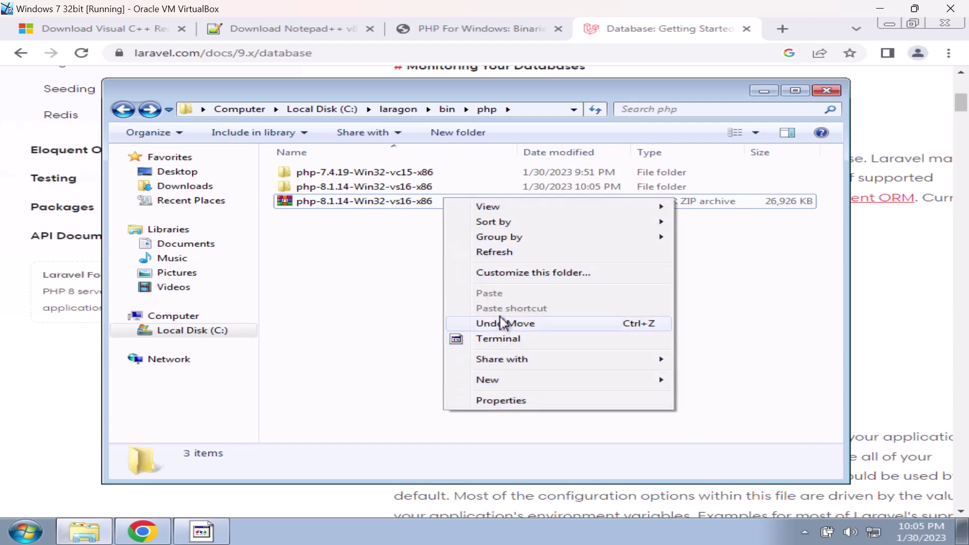
click(356, 301)
click(360, 202)
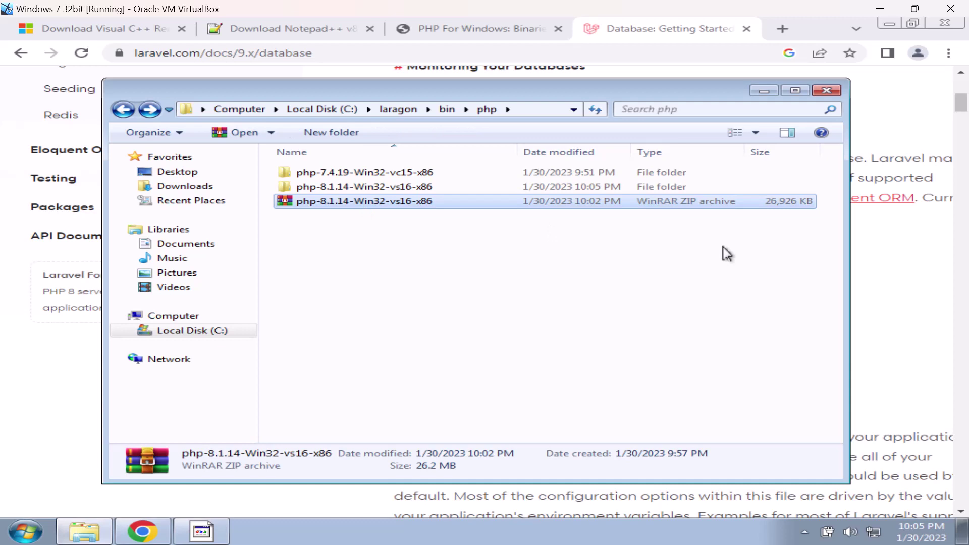
key(shift+Delete)
key(Return)
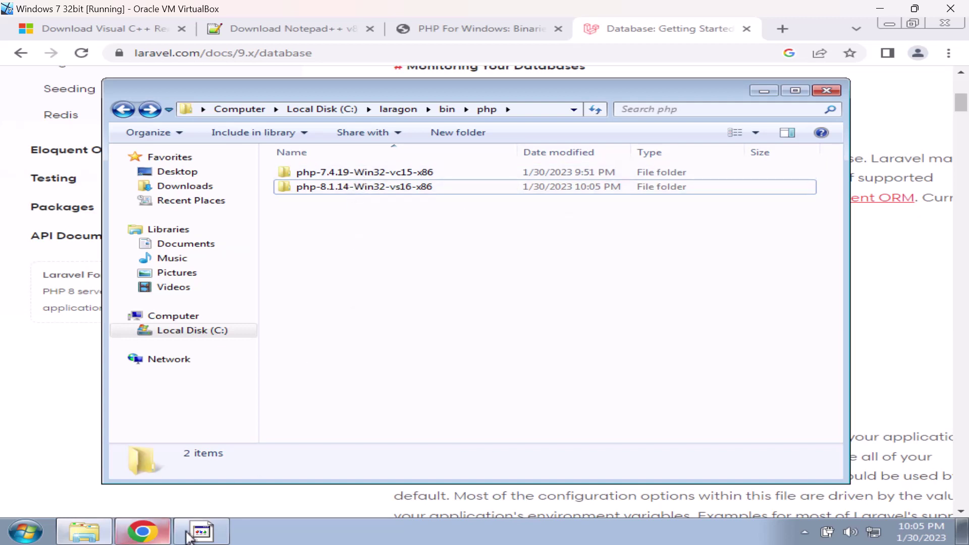
Switch to Laragon, stop its running Apache and MySQL services, and exit the program
click(188, 536)
right_click(492, 200)
mouse_move(624, 293)
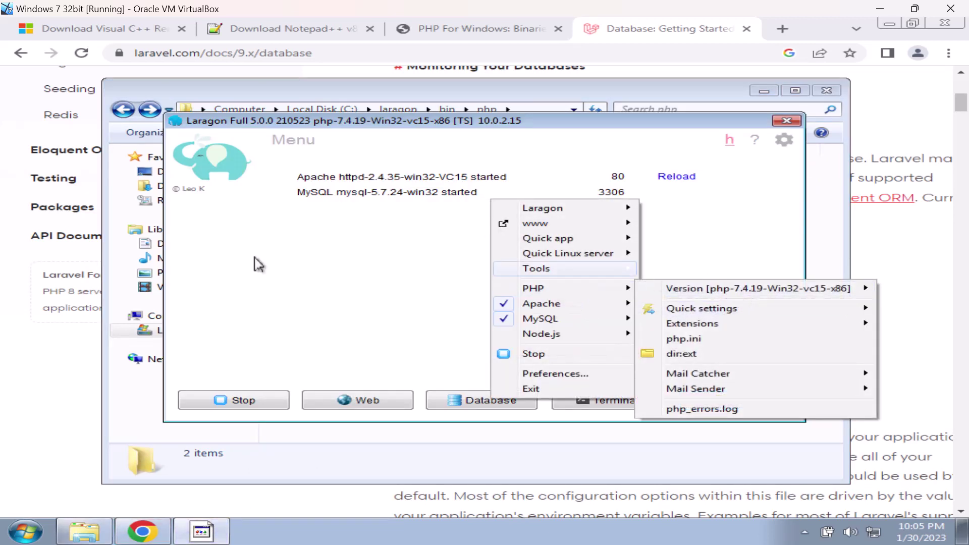
click(374, 261)
click(244, 402)
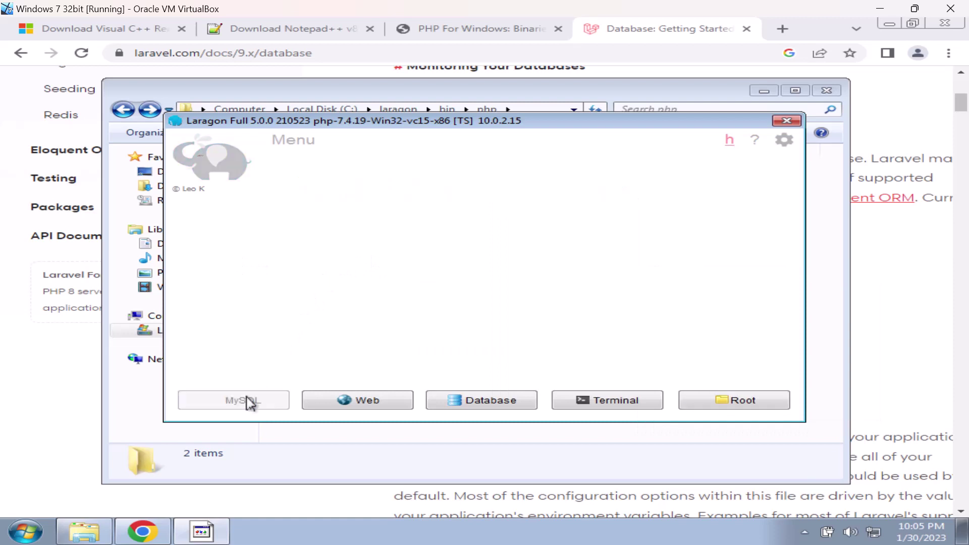
right_click(355, 284)
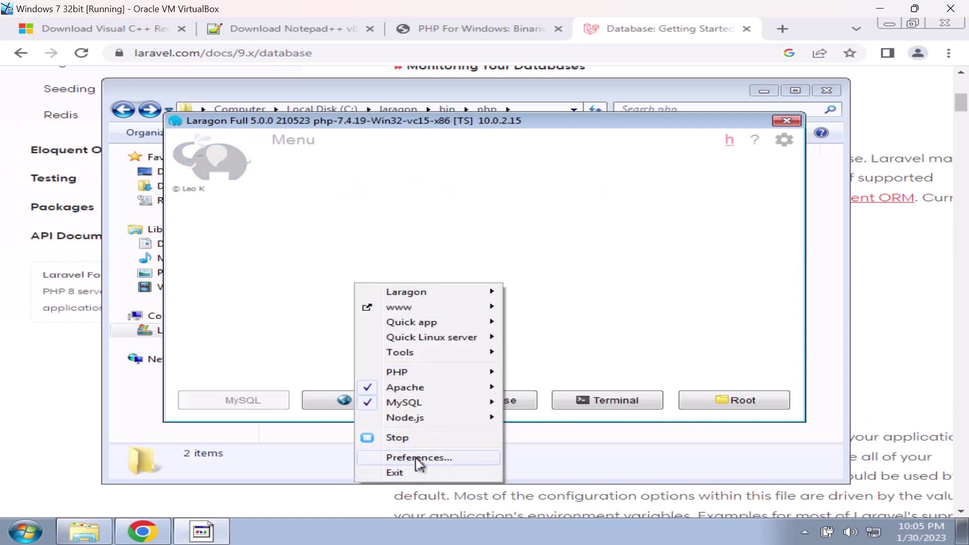
click(417, 475)
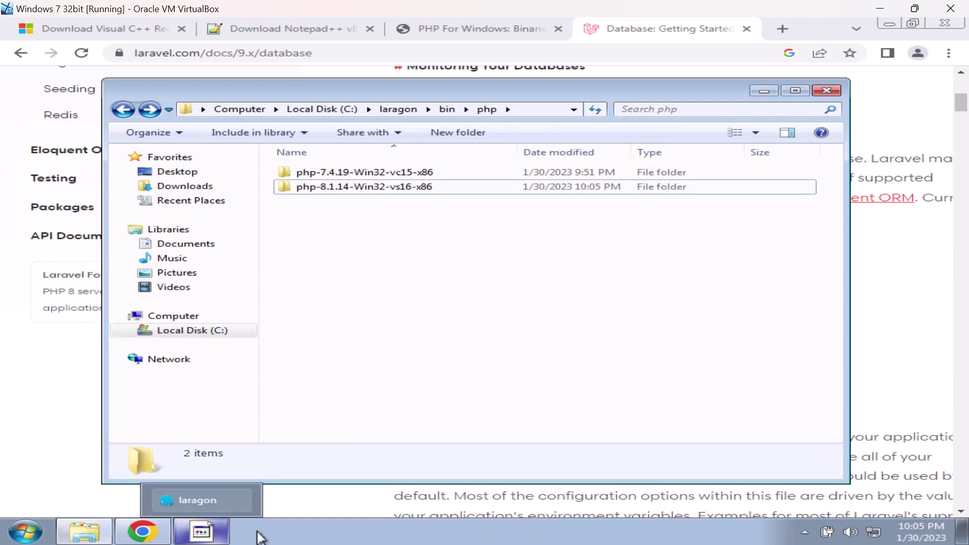
Relaunch Laragon from the installed programs
click(28, 531)
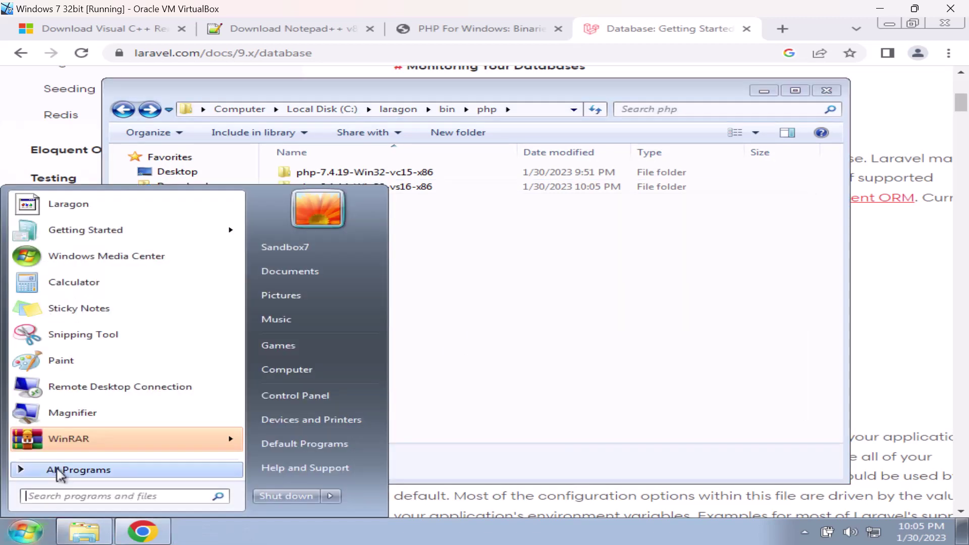
click(96, 478)
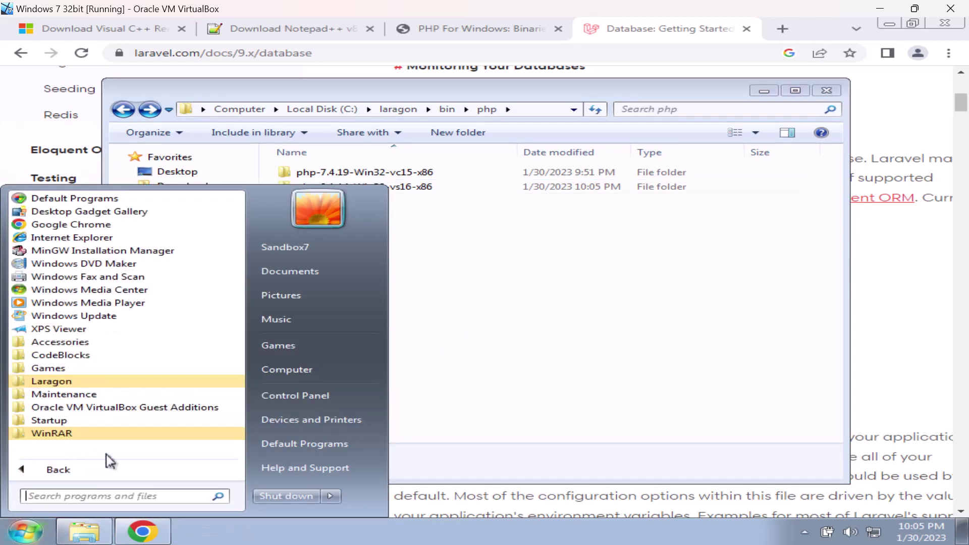
click(93, 382)
click(85, 396)
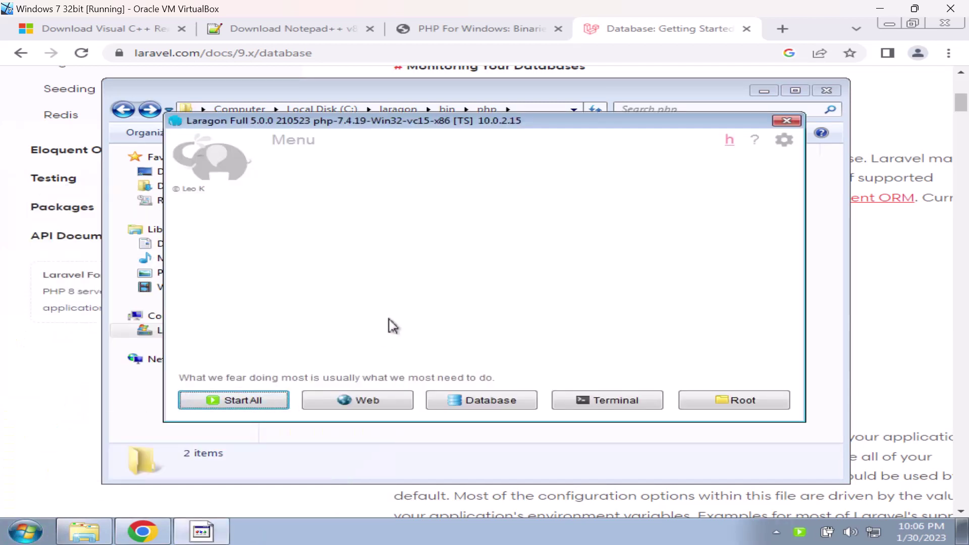
Switch Laragon's active PHP version to php-8.1.14-Win32-vs16-x86
right_click(445, 200)
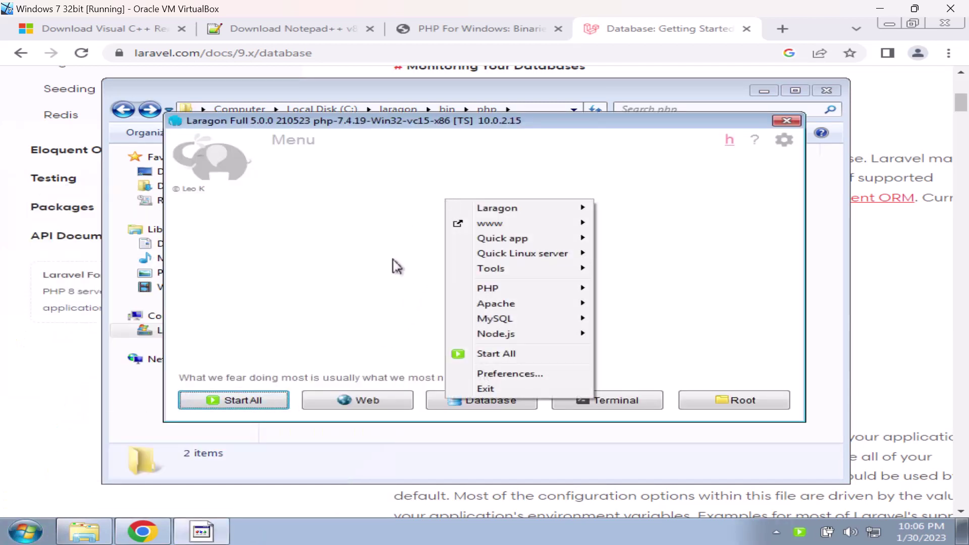
mouse_move(528, 290)
mouse_move(727, 294)
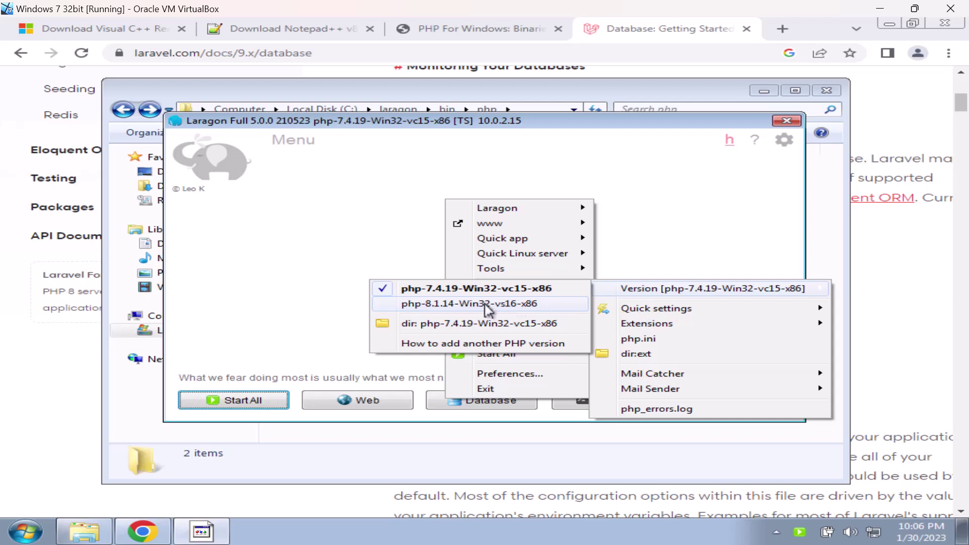
click(437, 304)
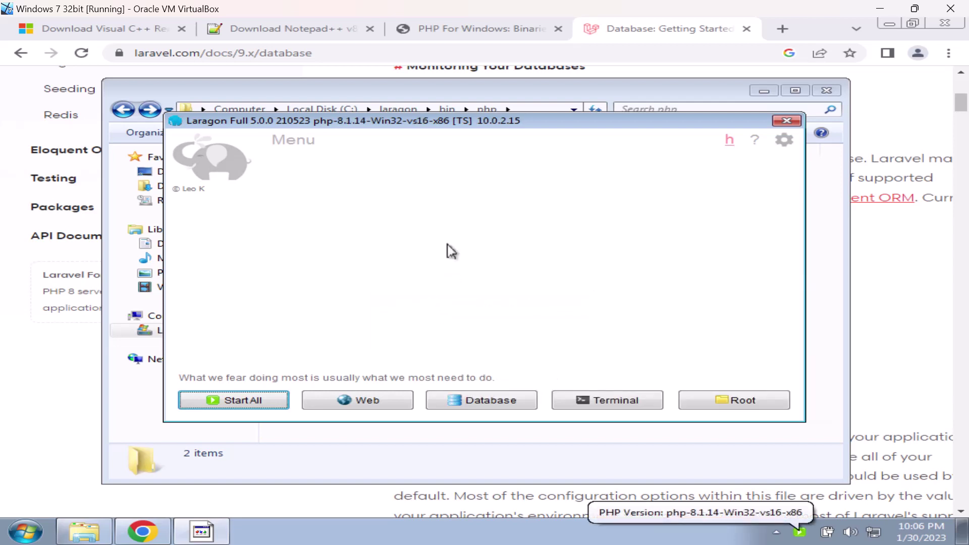
Start all Laragon services and try to open the localhost site, dismissing the Apache service notices
click(255, 403)
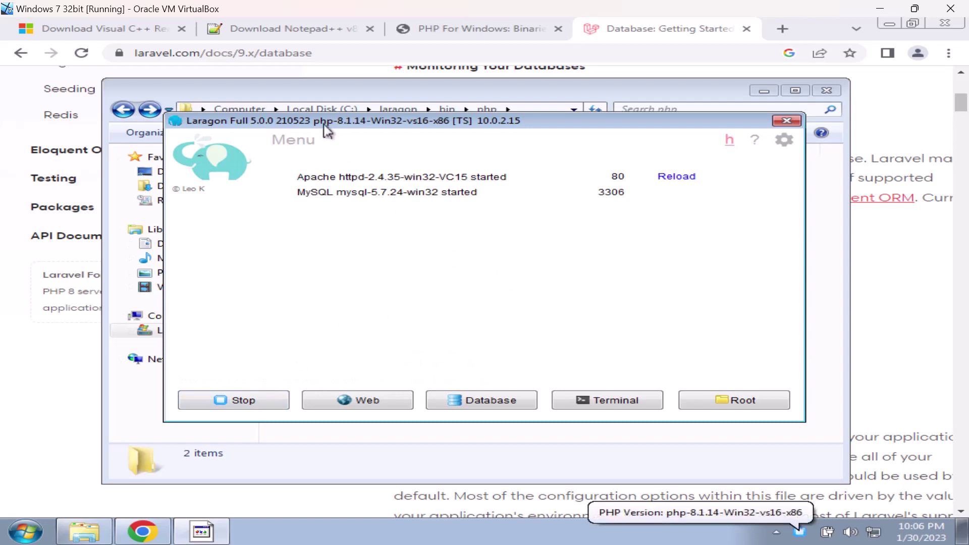
click(360, 404)
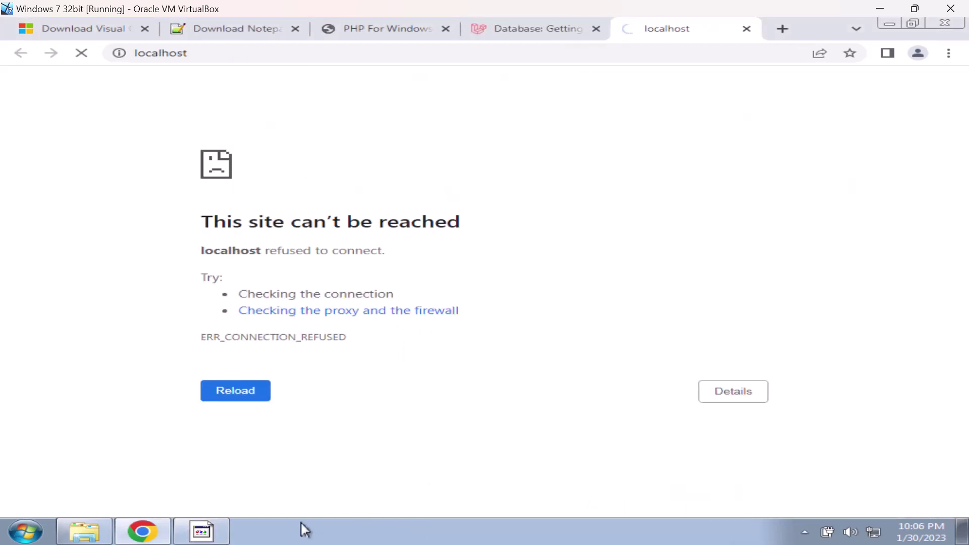
click(212, 530)
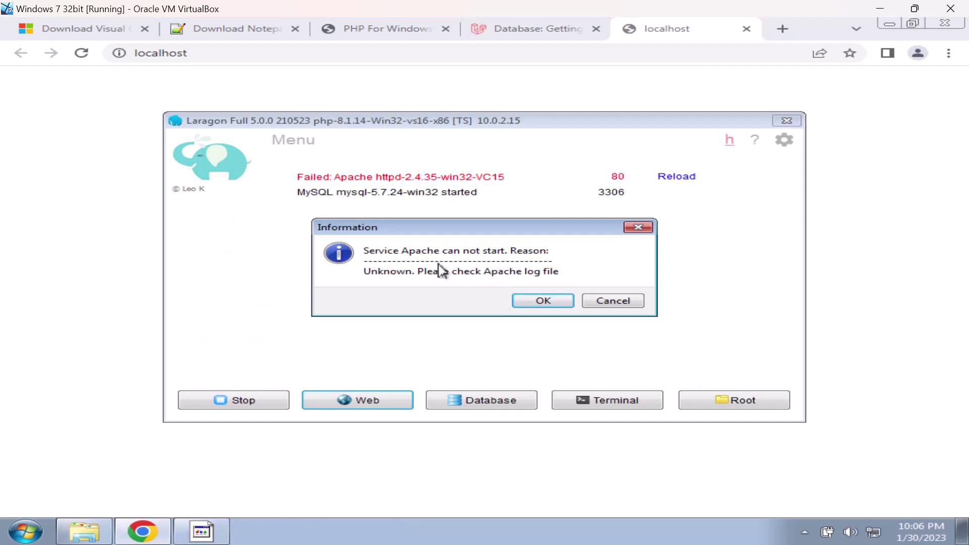
click(527, 302)
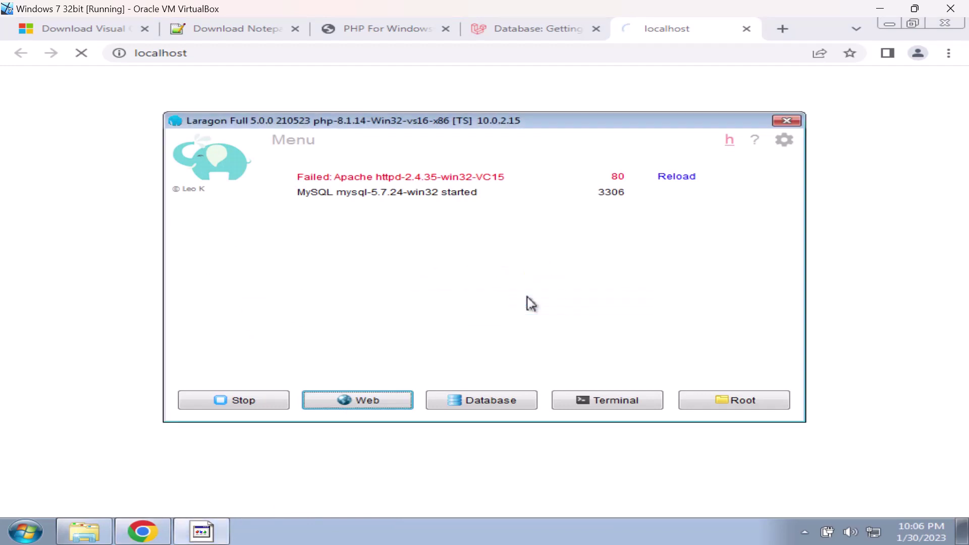
right_click(495, 225)
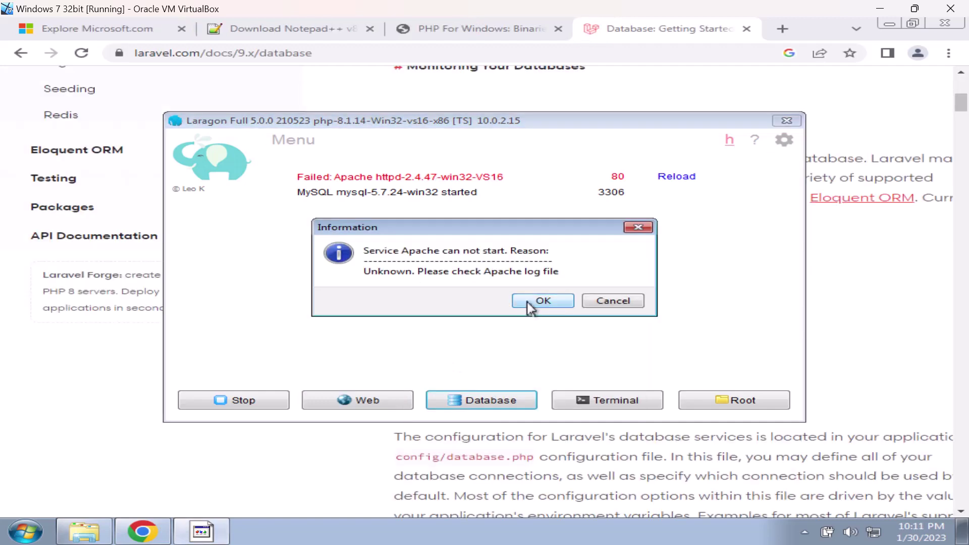
click(537, 302)
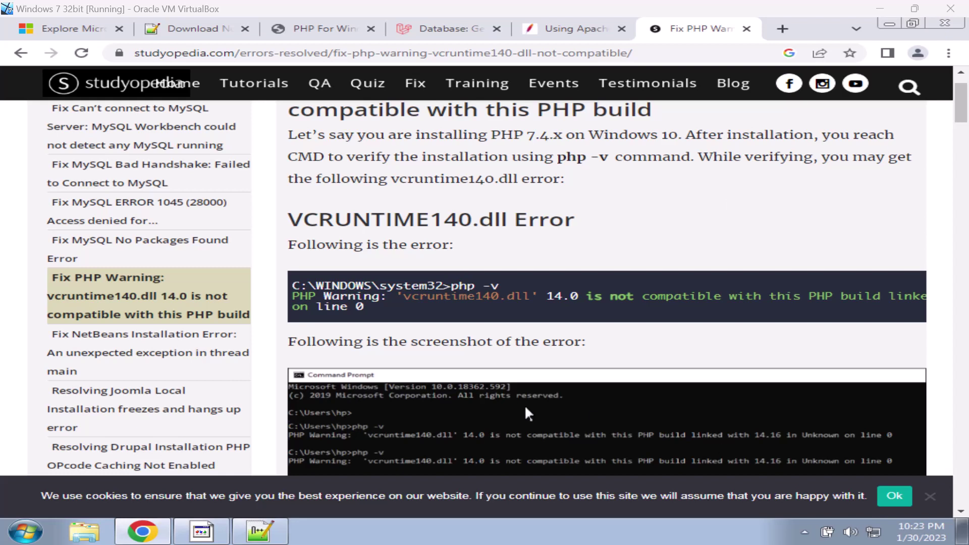
Dismiss the cookie notice in the studyopedia article and read its cause and fix for the vcruntime140.dll PHP warning
click(929, 496)
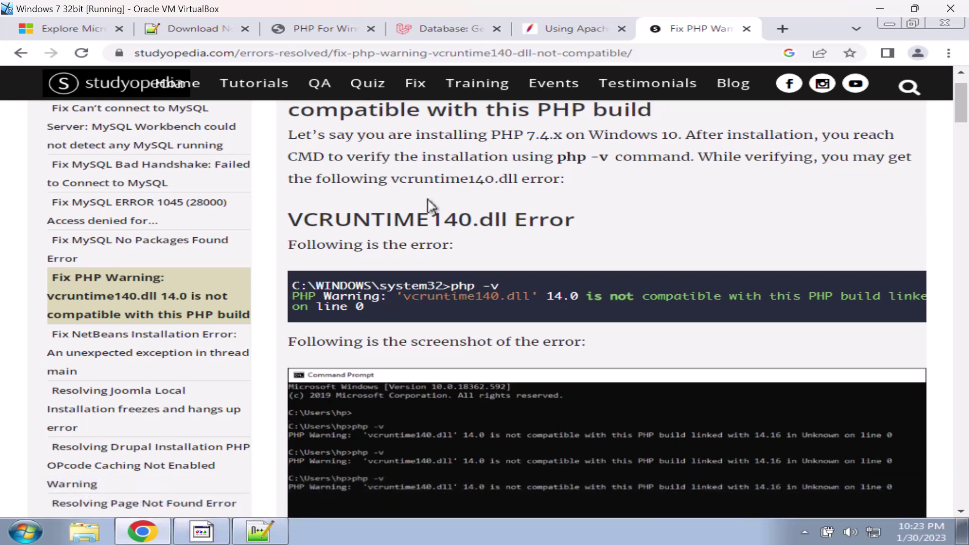
scroll(429, 197, up, 2)
scroll(428, 197, down, 4)
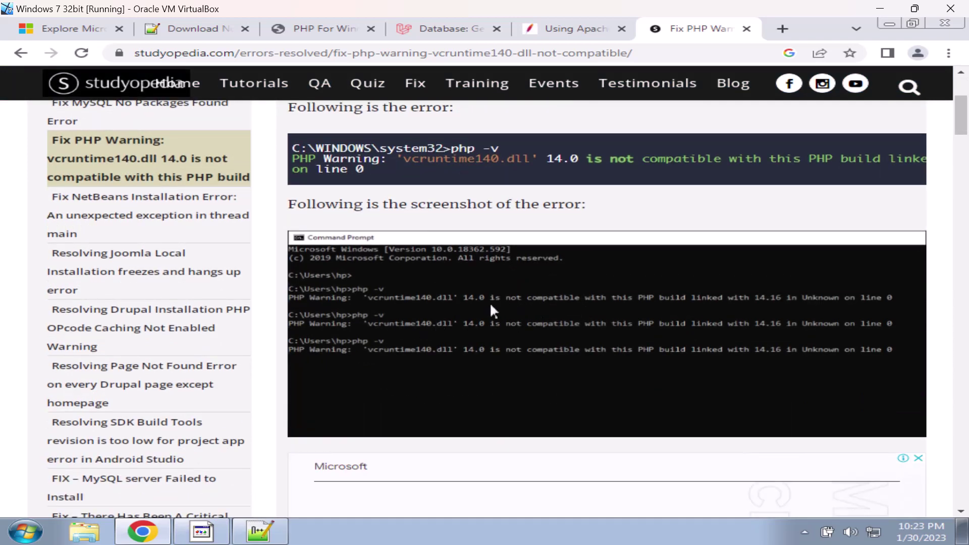
scroll(477, 324, down, 4)
scroll(515, 264, up, 1)
scroll(513, 270, down, 2)
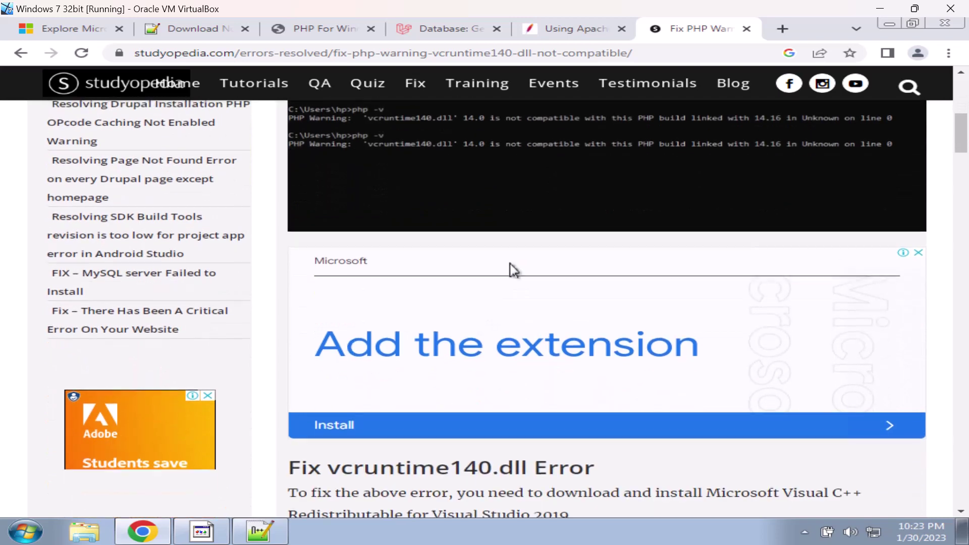
scroll(490, 301, down, 3)
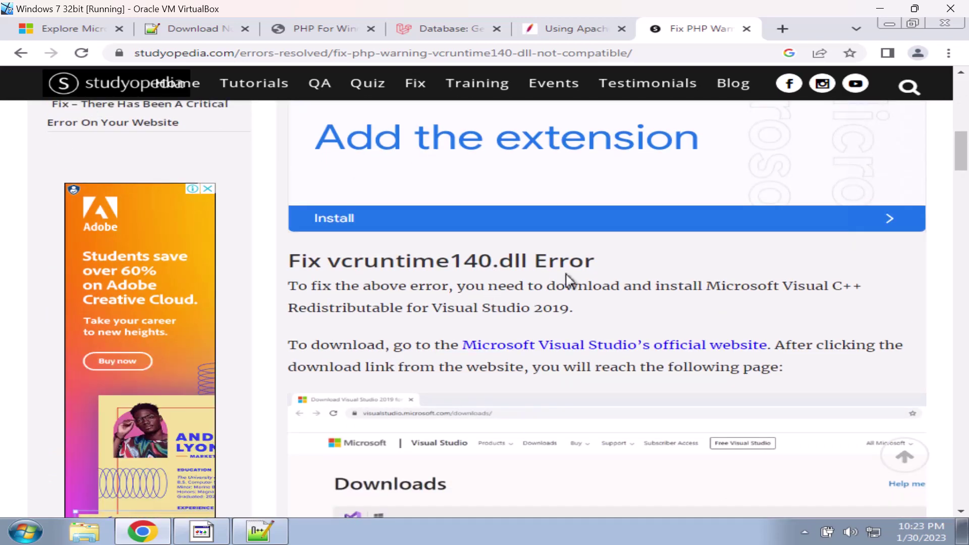
scroll(566, 278, down, 5)
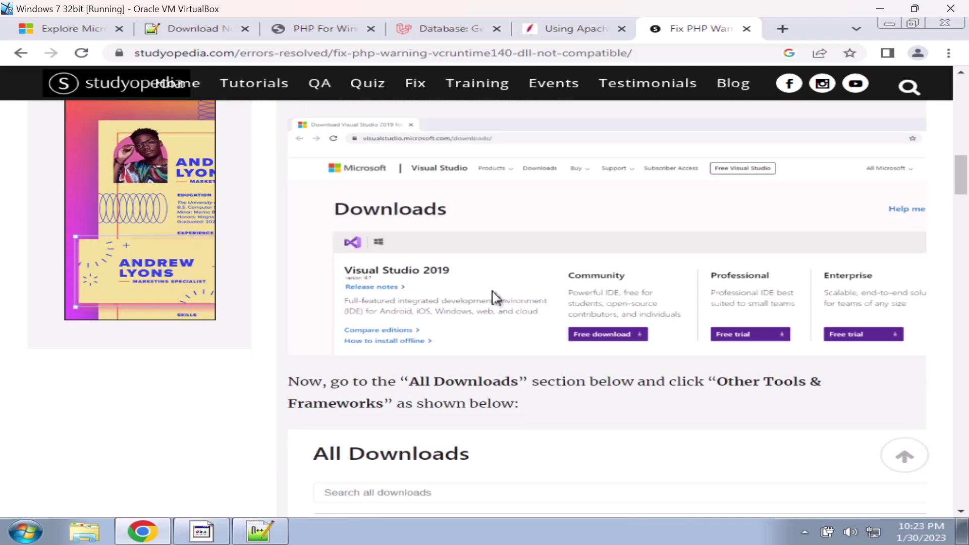
scroll(493, 298, up, 3)
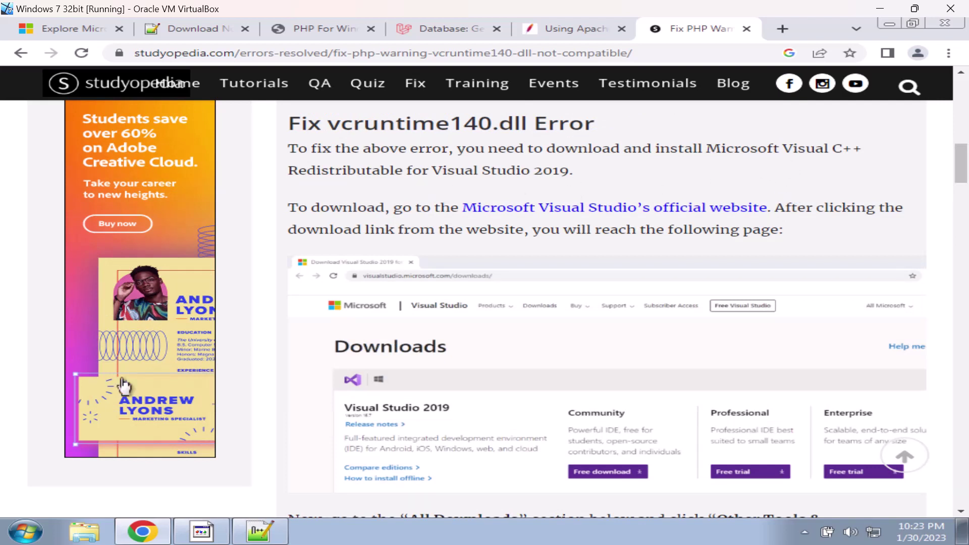
Open Programs and Features in the Control Panel and check which Microsoft Visual C++ Redistributable versions are installed
click(25, 532)
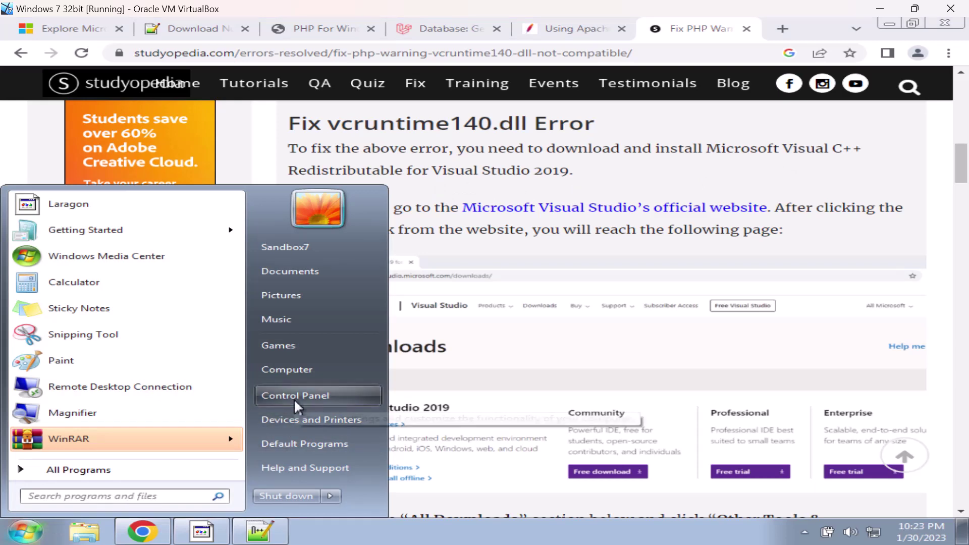
click(293, 395)
scroll(372, 417, down, 1)
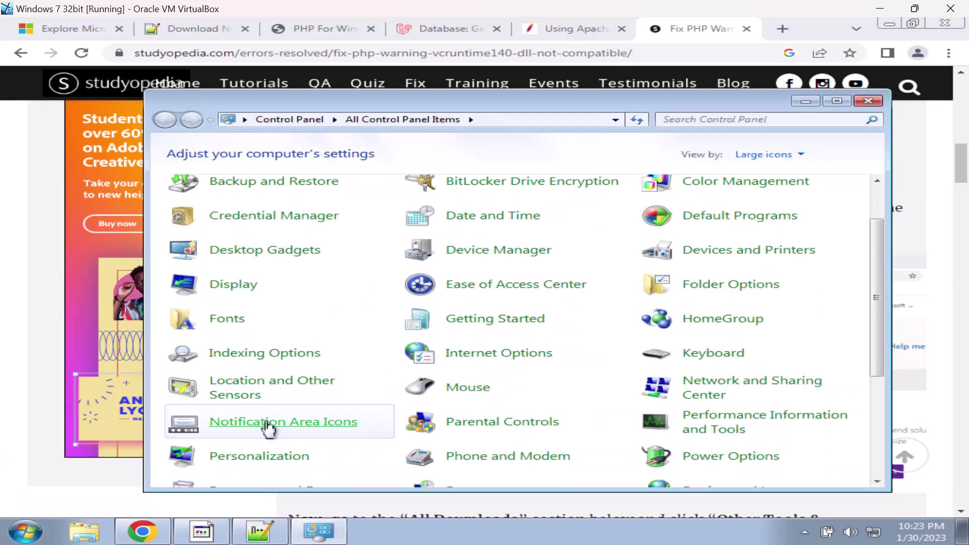
scroll(298, 434, down, 1)
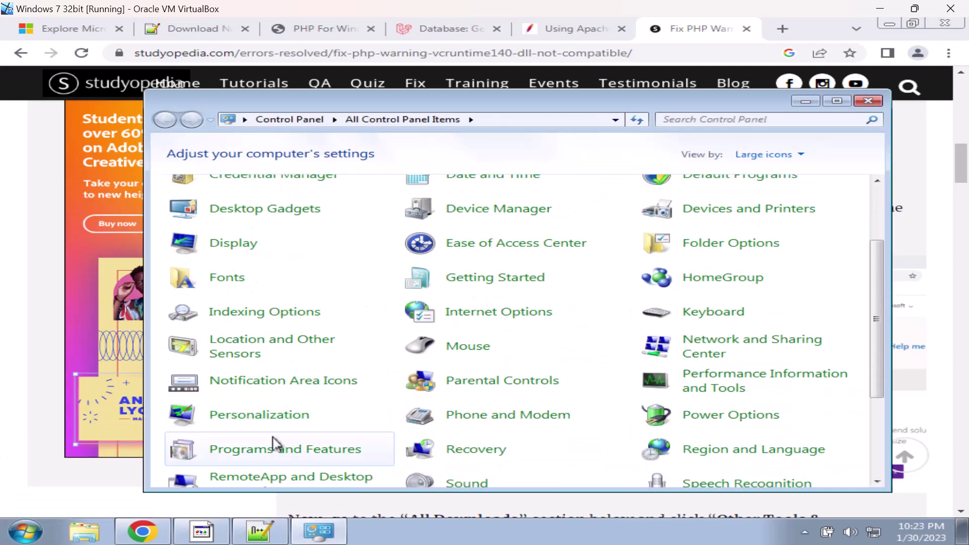
click(275, 451)
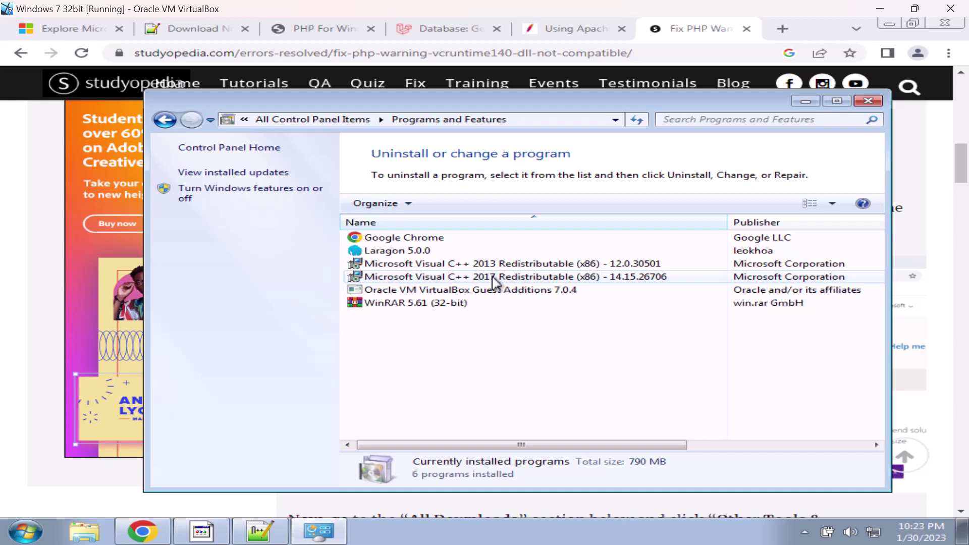
Choose the x86 (win32 32 bit) Visual C++ 2015-2019 Redistributable on the i-Theses download page and bring up its setup window
click(22, 309)
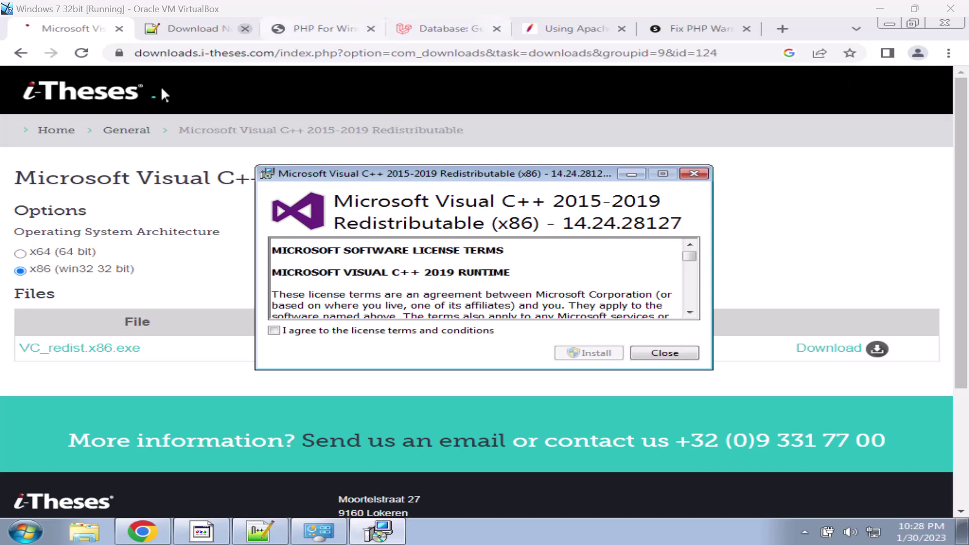
click(25, 56)
click(20, 53)
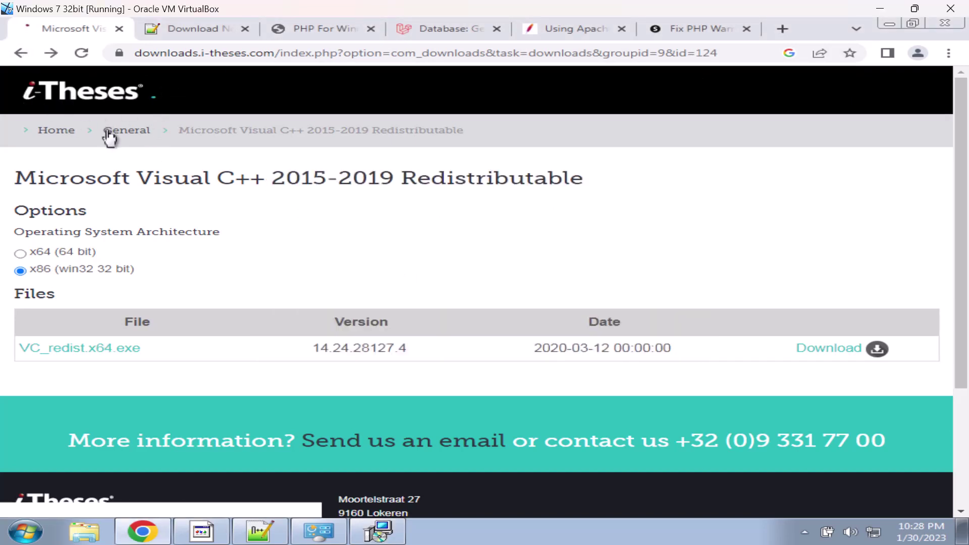
mouse_move(388, 539)
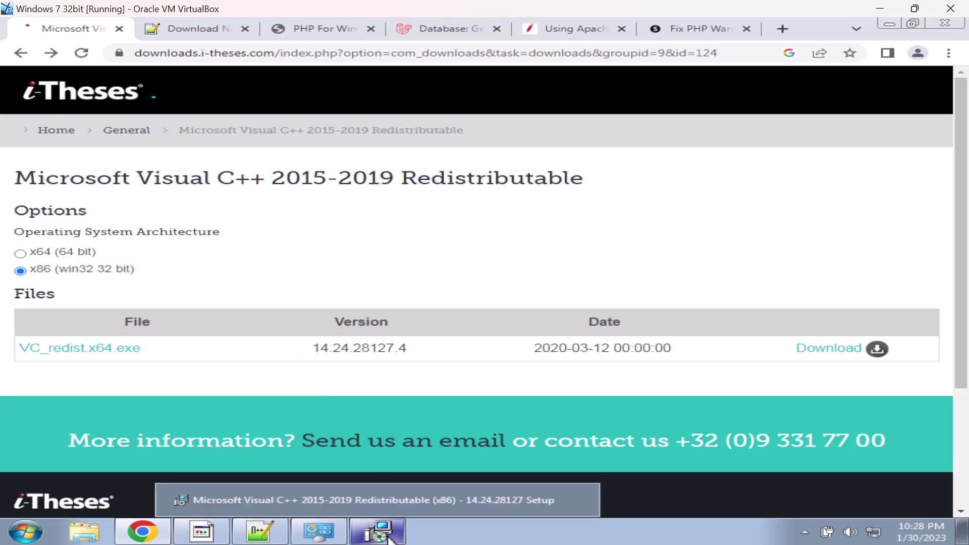
click(388, 539)
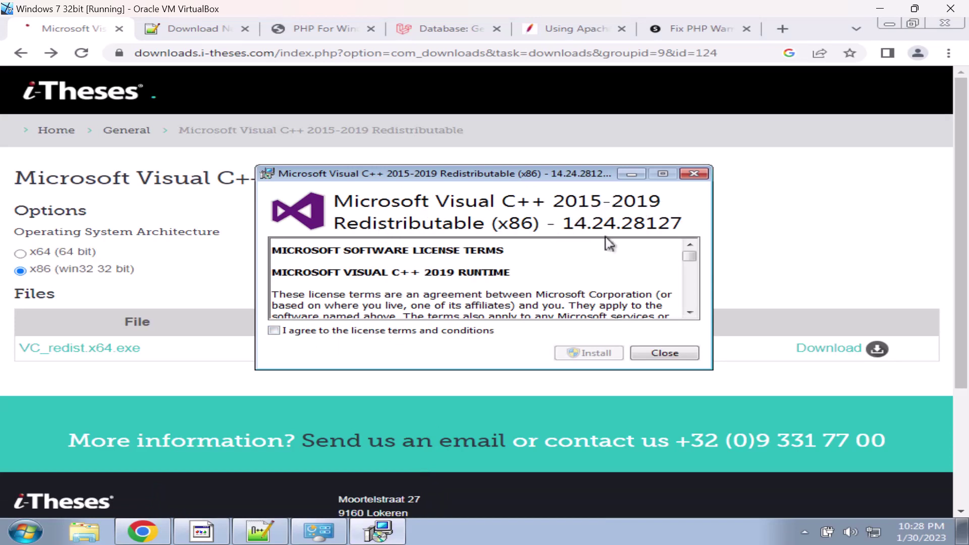
Check the runtime version in Apache's error.log, accept the license terms and install Microsoft Visual C++ 2015-2019 Redistributable (x86) 14.24.28127
click(259, 531)
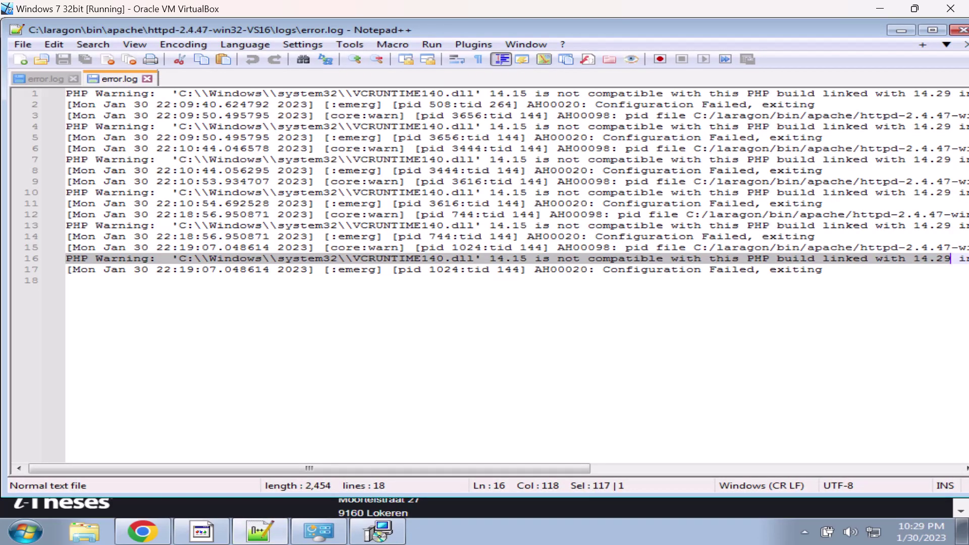
click(900, 31)
click(318, 330)
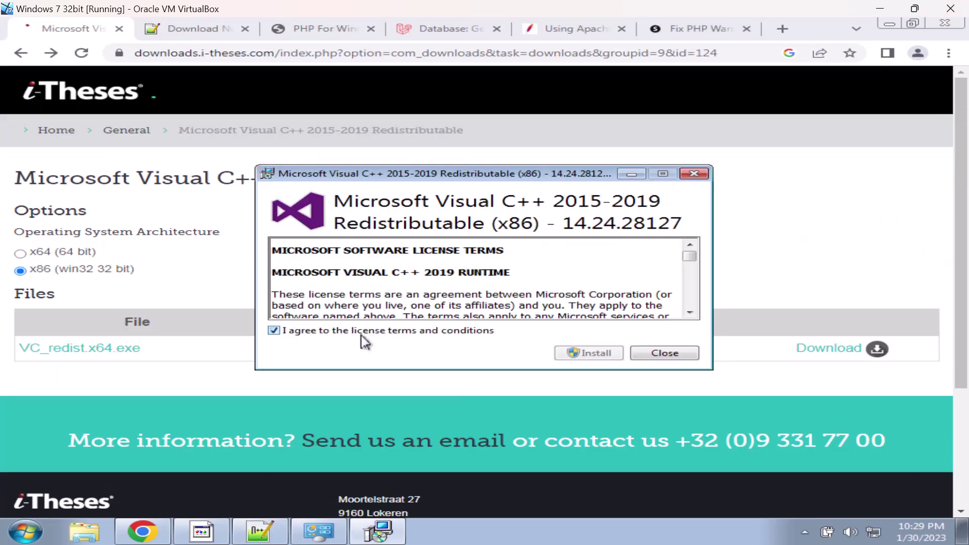
click(588, 353)
click(558, 291)
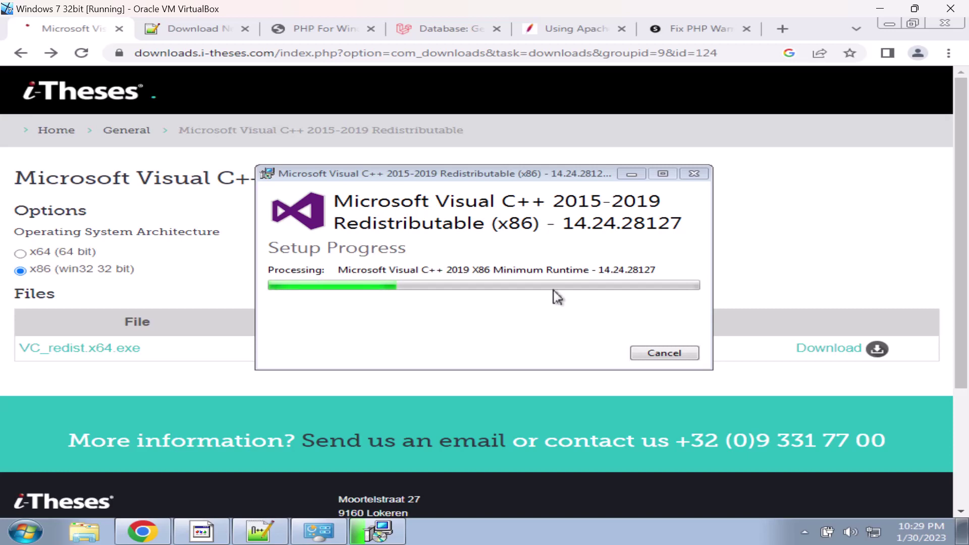
Review the PHP For Windows download page for the compiler versions of its builds and the required Visual C++ runtime
click(304, 31)
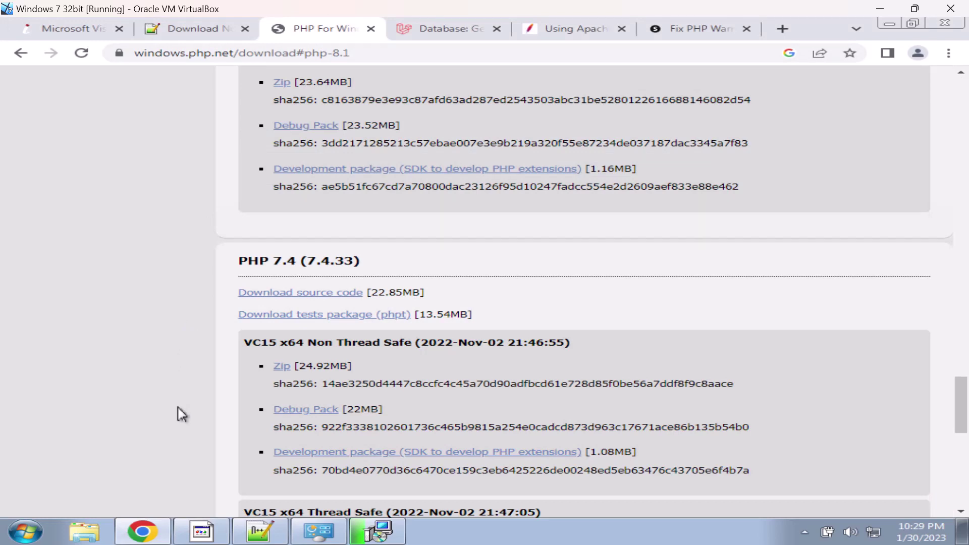
scroll(197, 429, down, 1)
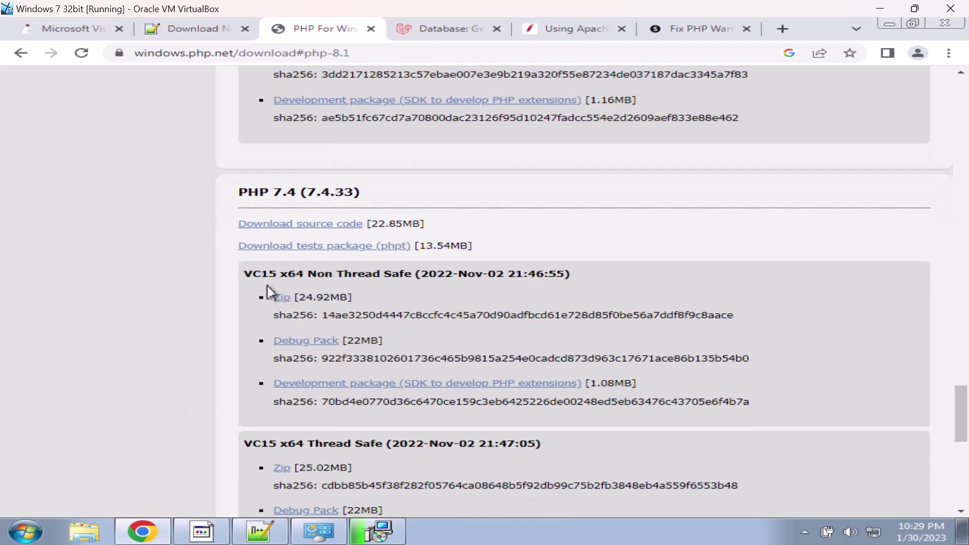
scroll(584, 290, up, 2)
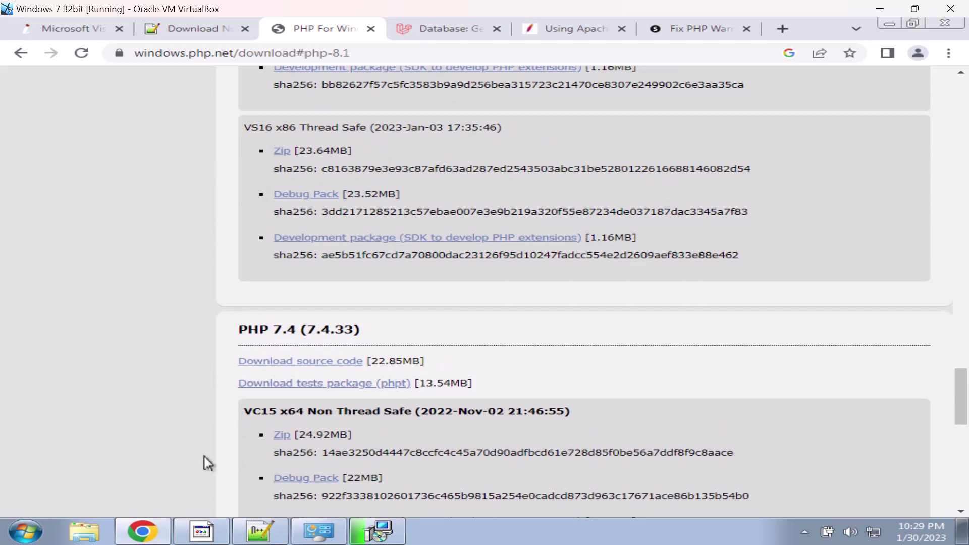
scroll(229, 314, up, 10)
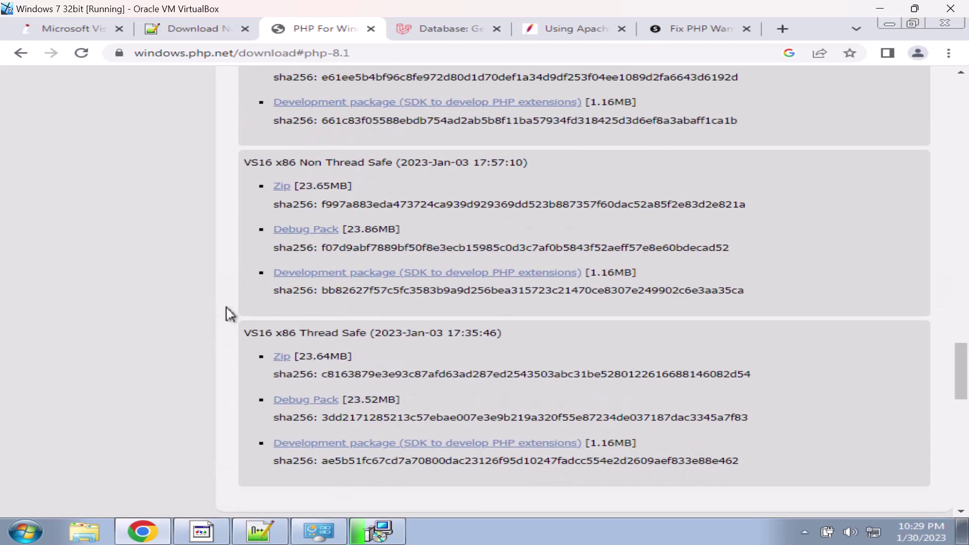
scroll(230, 314, up, 3)
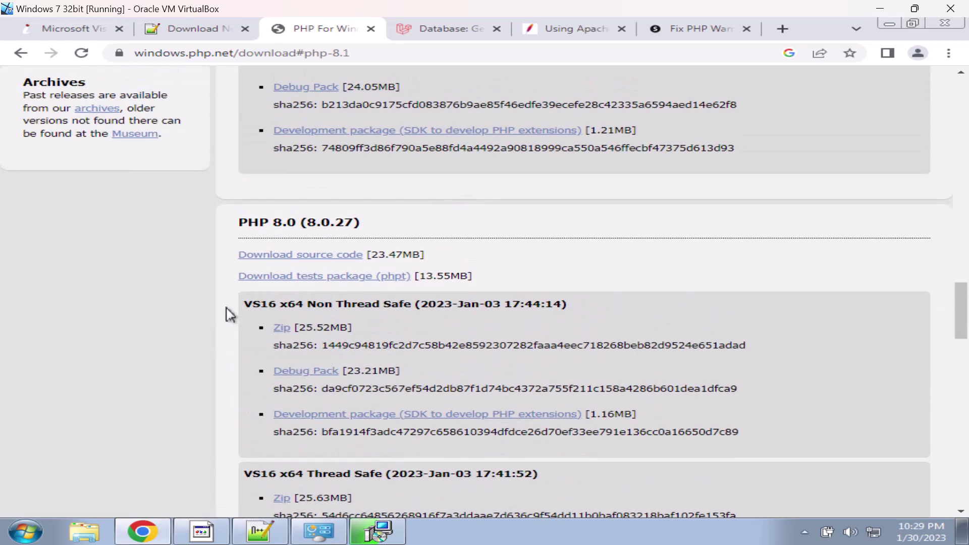
scroll(229, 314, up, 4)
scroll(229, 314, up, 8)
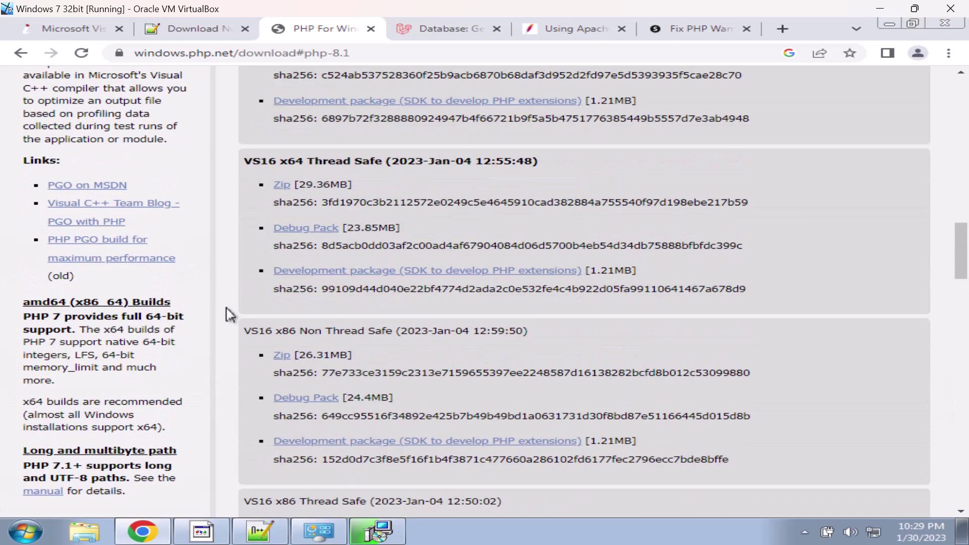
scroll(301, 345, up, 20)
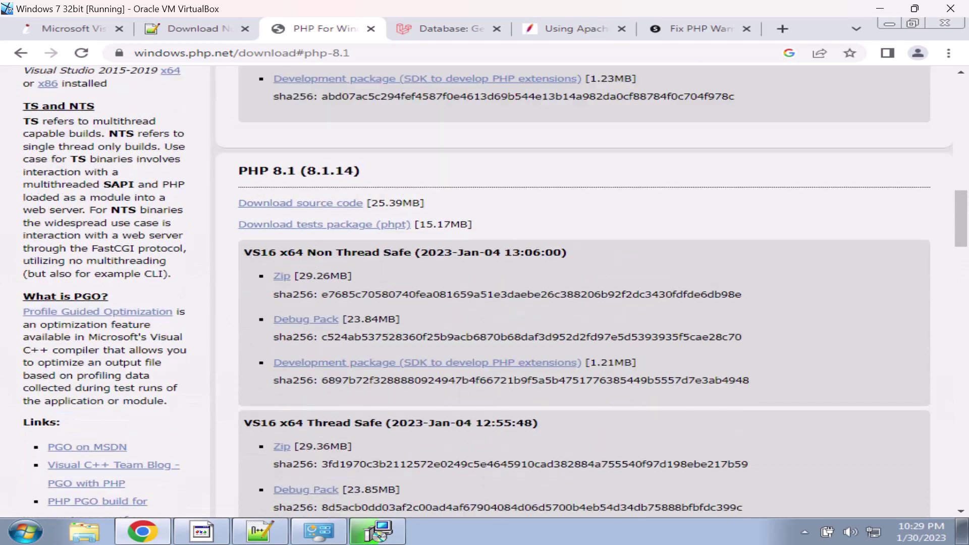
scroll(301, 346, up, 4)
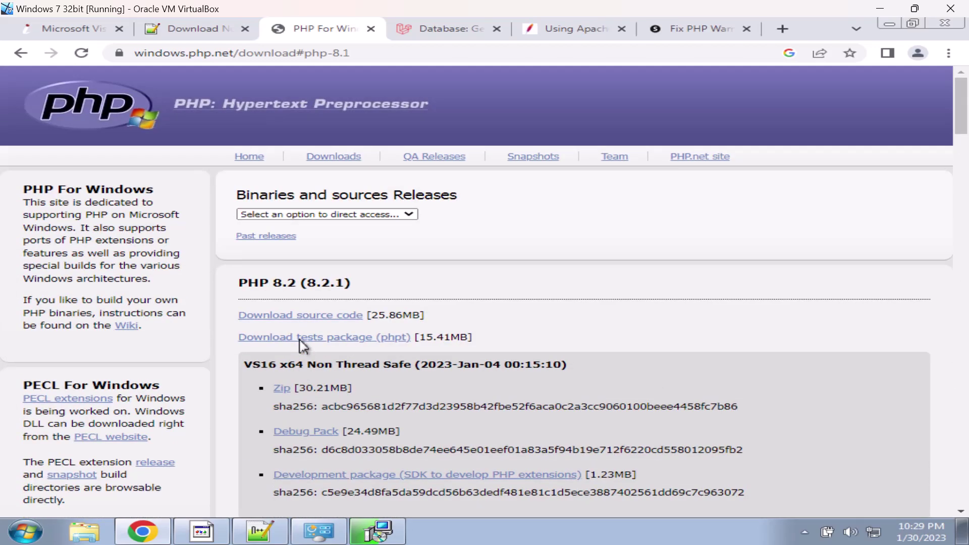
scroll(263, 348, down, 3)
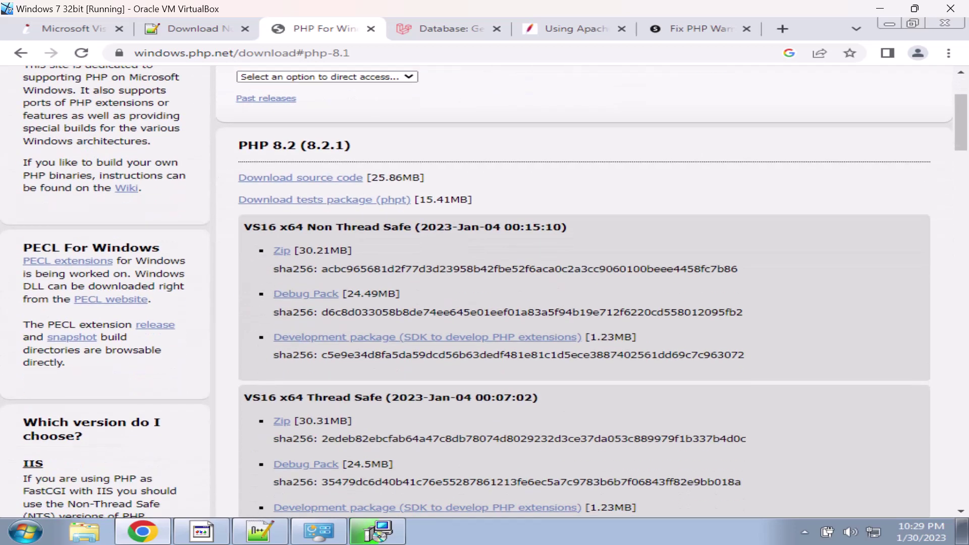
scroll(270, 499, down, 7)
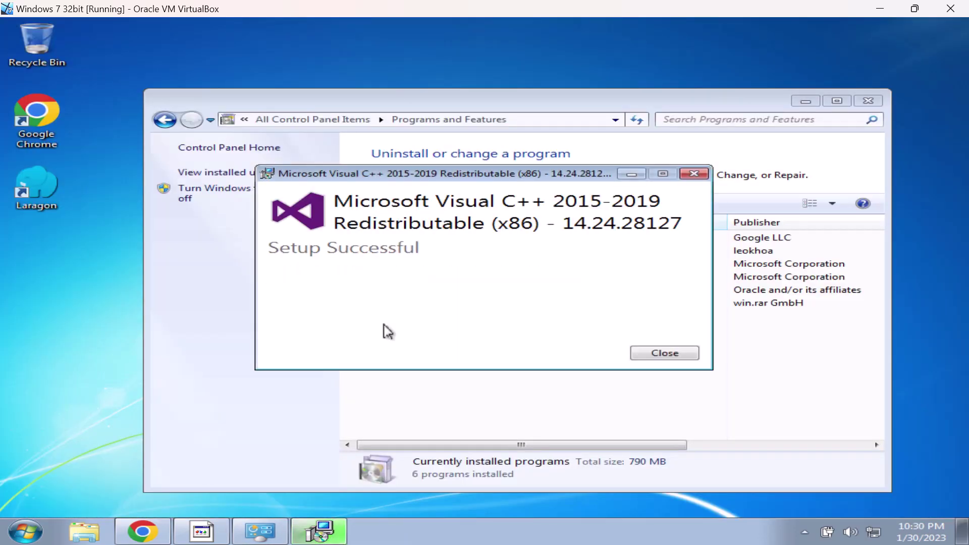
Close the redistributable setup, refresh the installed programs list to check the Visual C++ entry, and close Programs and Features
click(656, 352)
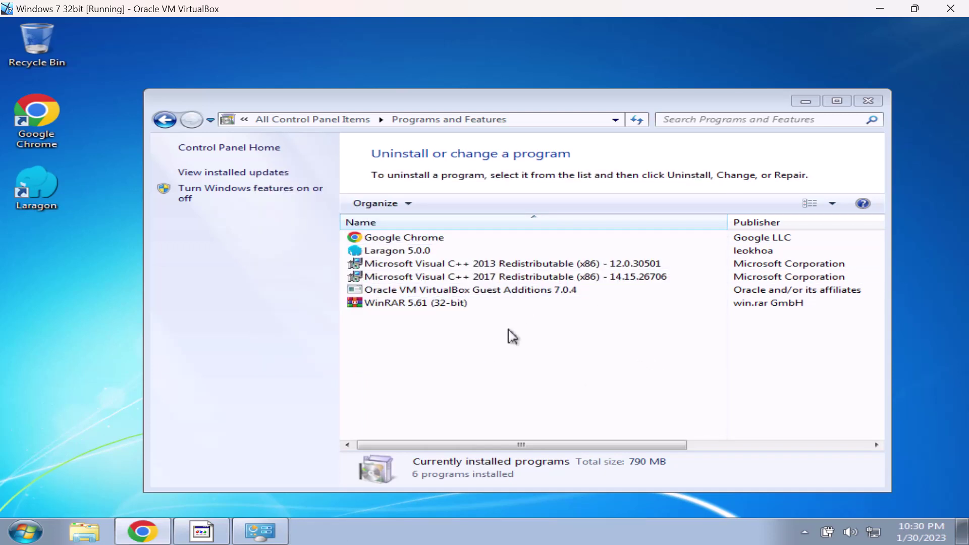
click(640, 120)
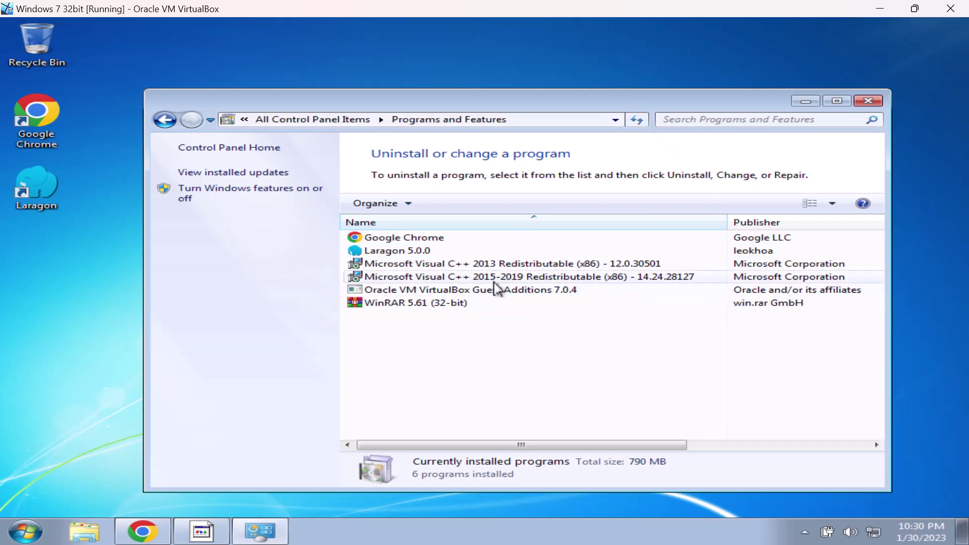
click(868, 101)
Exit Laragon completely and relaunch it from the desktop
click(252, 399)
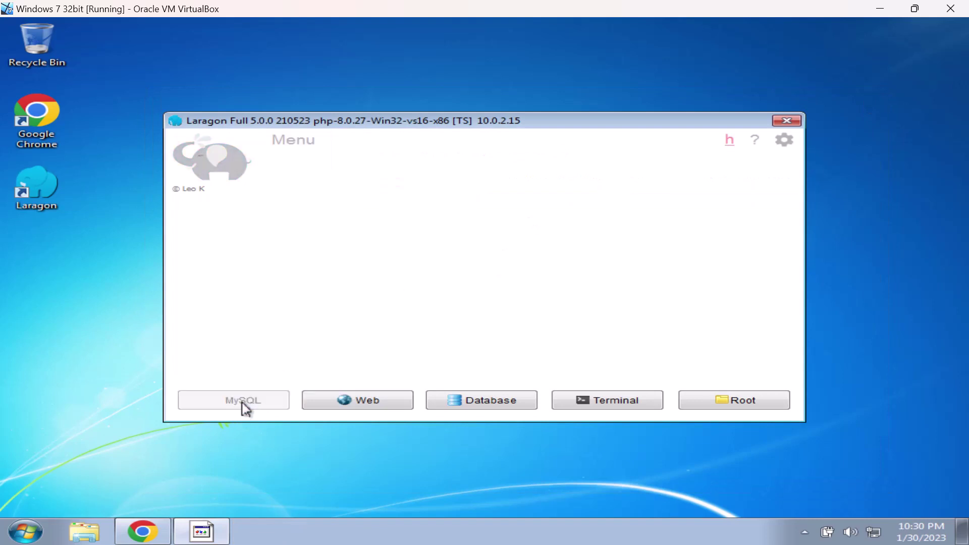
right_click(424, 207)
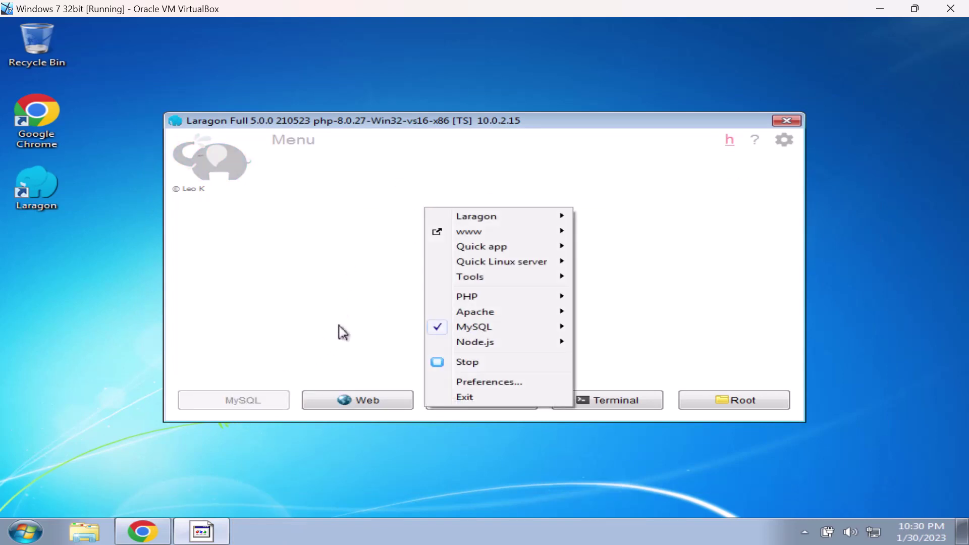
click(343, 336)
right_click(426, 219)
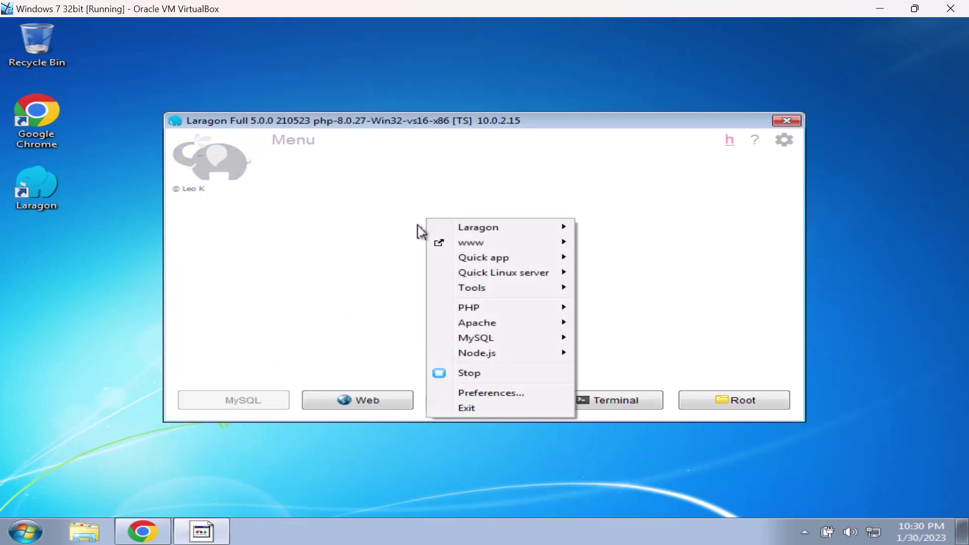
click(452, 409)
double_click(36, 187)
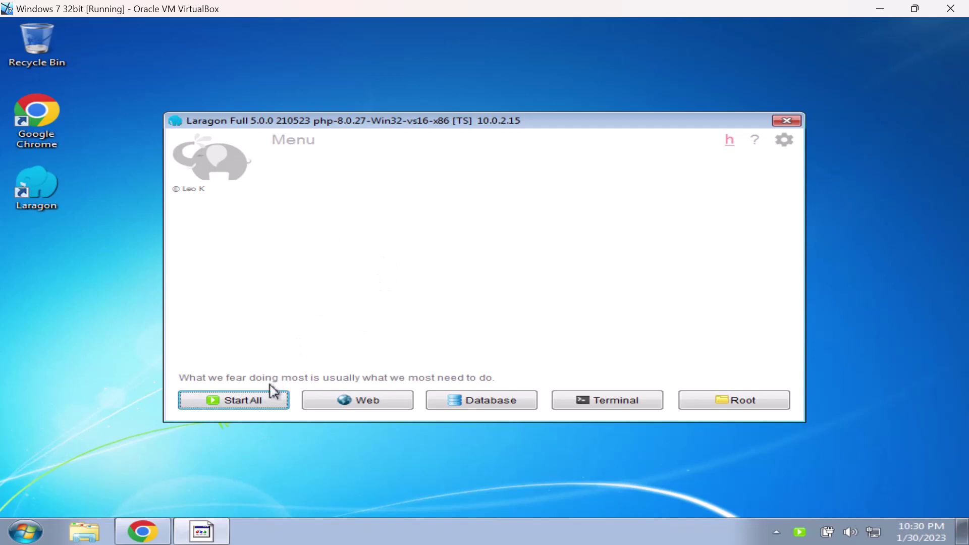
Start all Laragon services and check that its database page, phpMyAdmin, opens in the browser, closing that page when done
click(270, 401)
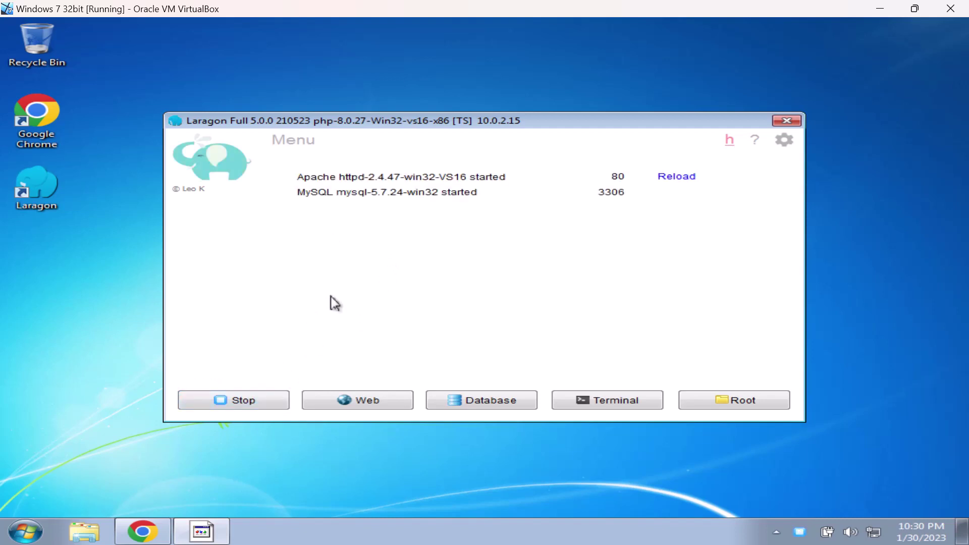
right_click(566, 221)
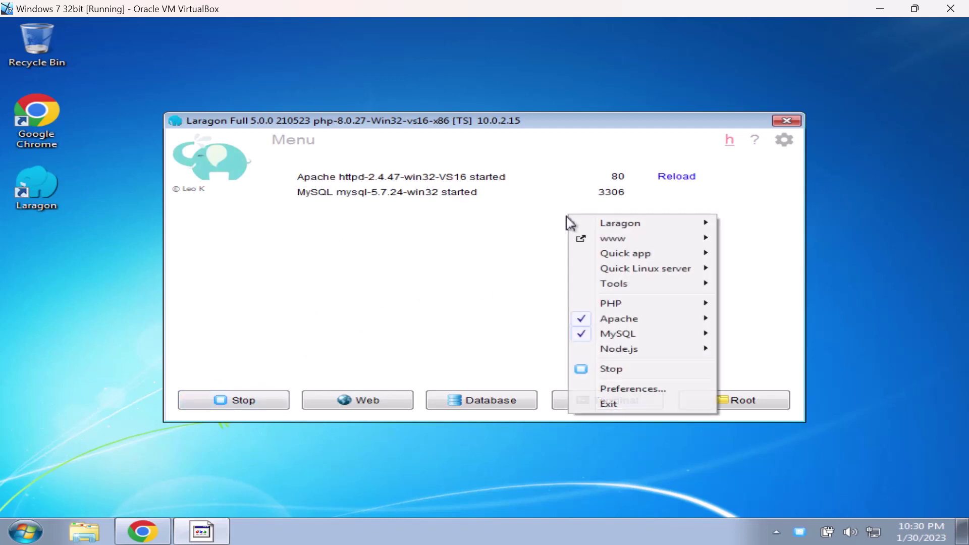
click(465, 277)
click(461, 402)
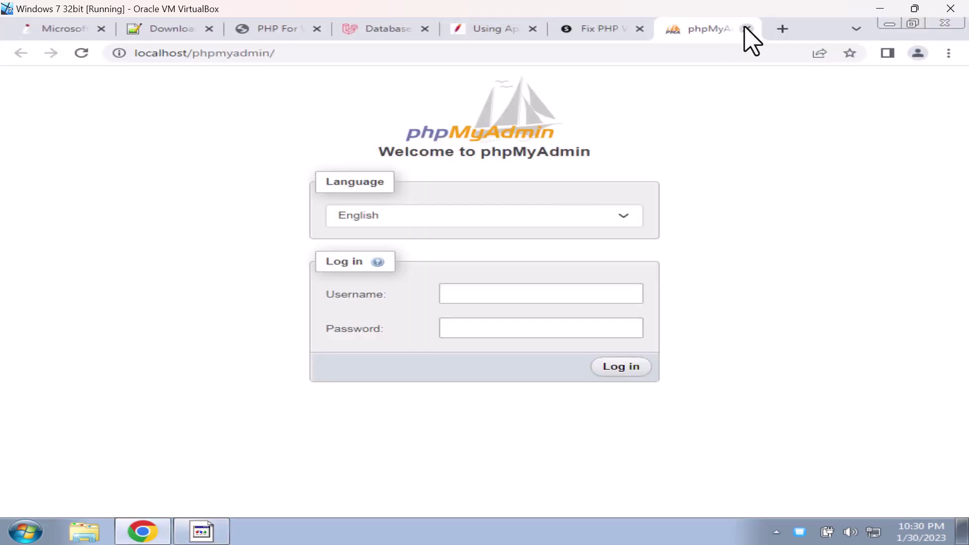
click(747, 29)
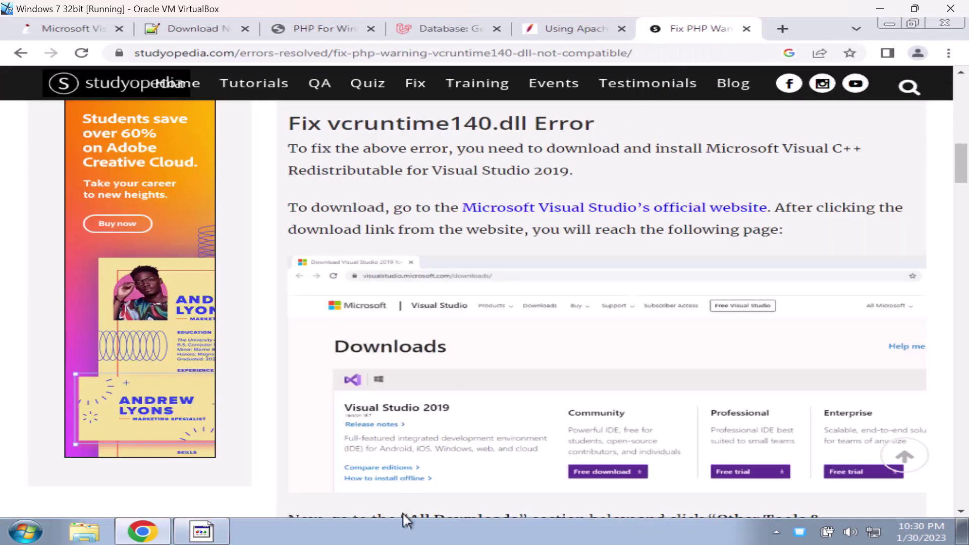
Open Laragon's localhost page in the browser and check the PHP version it reports
click(214, 531)
click(378, 403)
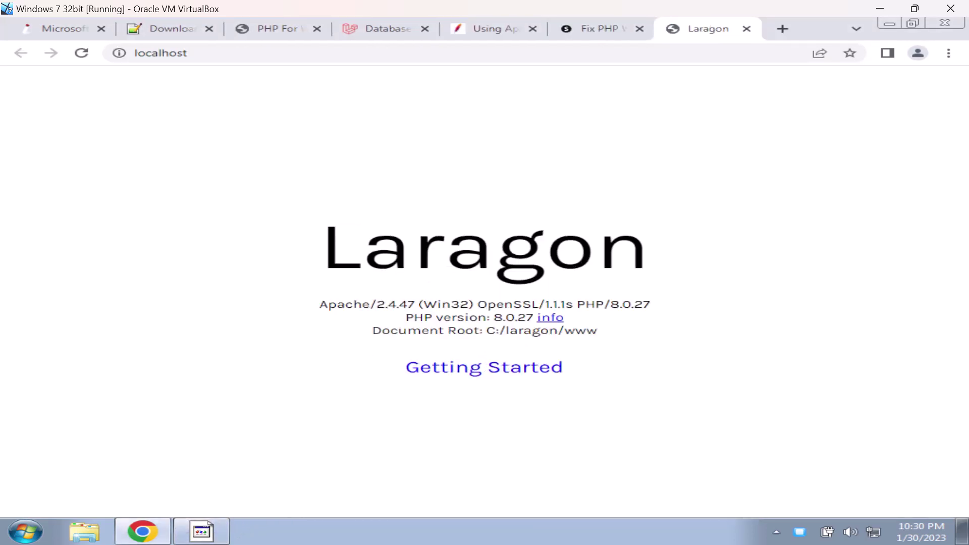
drag(405, 317, 493, 319)
click(494, 318)
Switch Laragon's PHP version to php-8.1.14-Win32-vs16-x86 and dismiss every httpd.exe entry point error
click(202, 531)
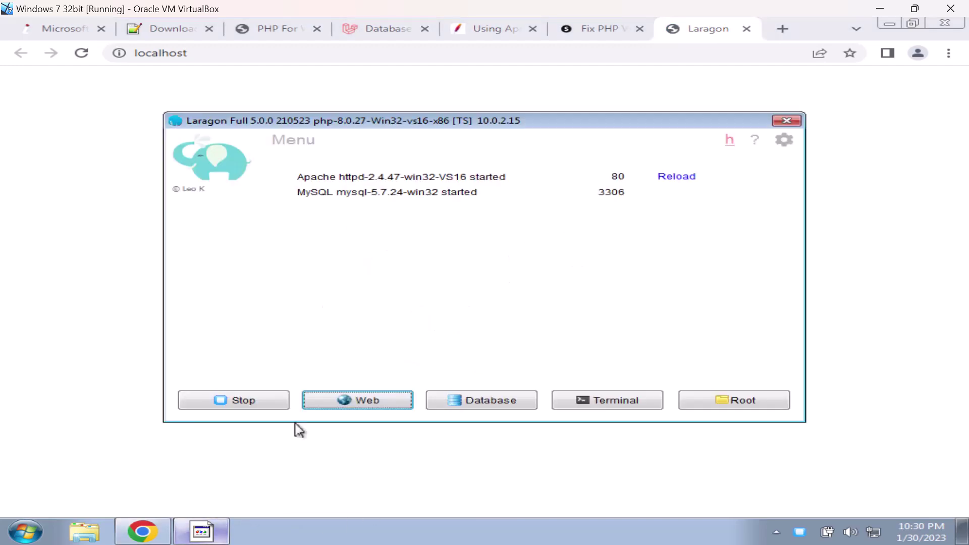
right_click(391, 241)
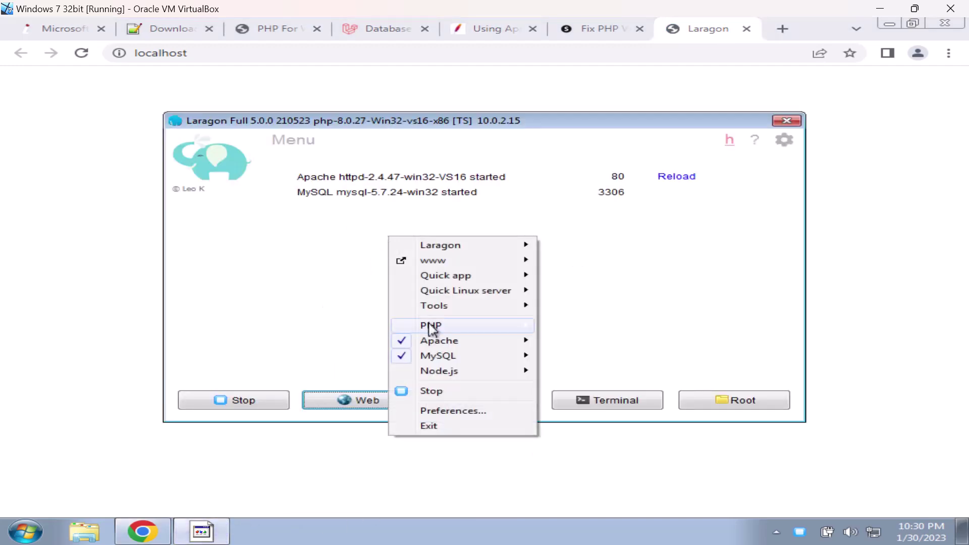
mouse_move(432, 324)
mouse_move(631, 335)
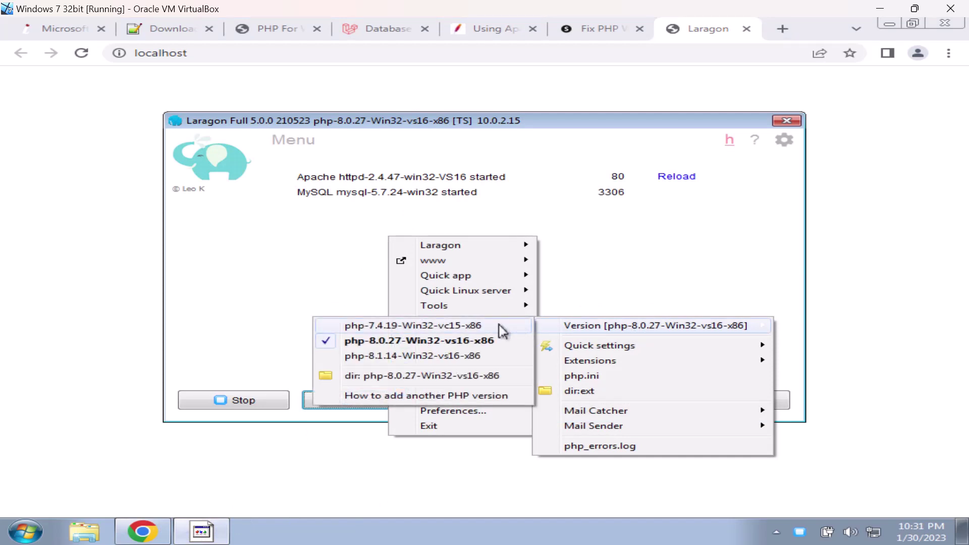
click(389, 356)
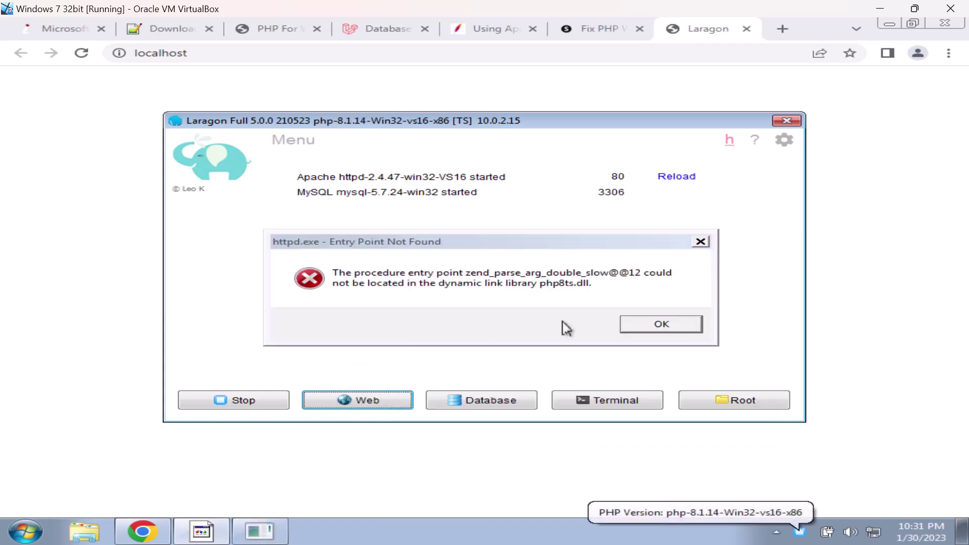
click(645, 325)
click(648, 324)
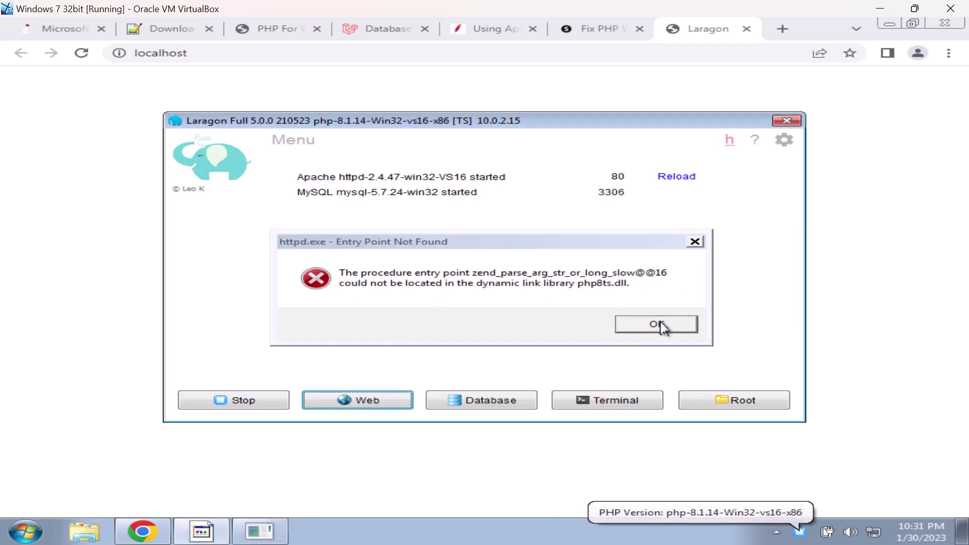
click(651, 327)
click(633, 328)
click(648, 323)
click(648, 327)
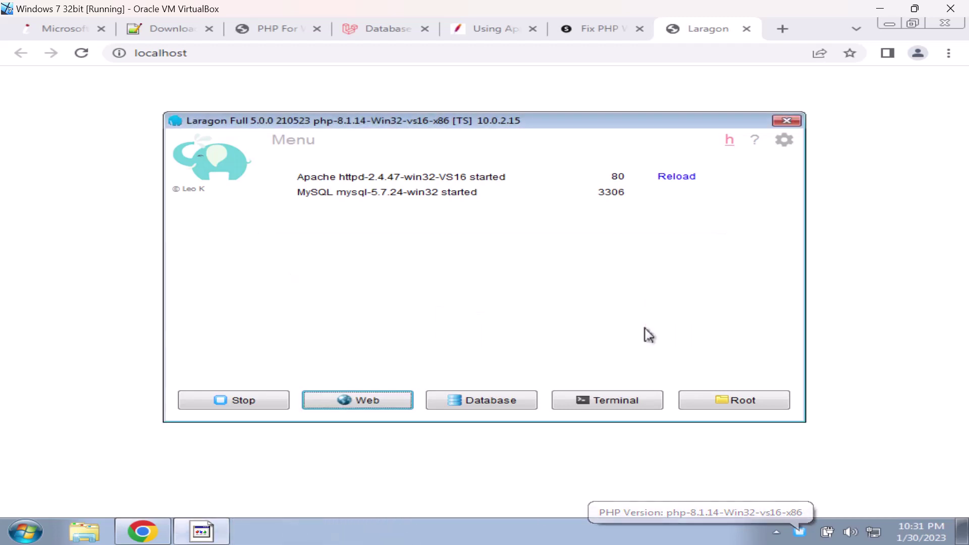
Stop Laragon's services, exit Laragon completely and dismiss the remaining httpd.exe error dialogs
click(222, 405)
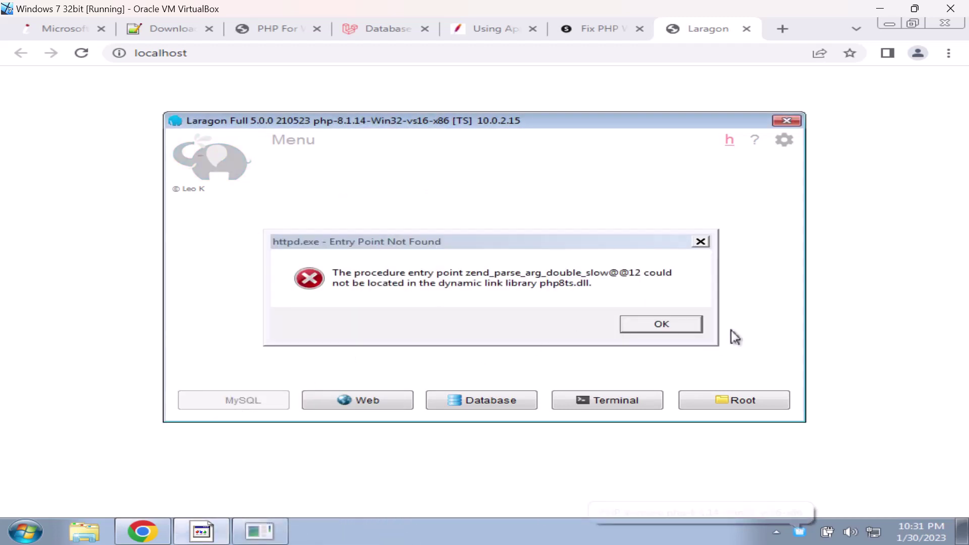
click(665, 328)
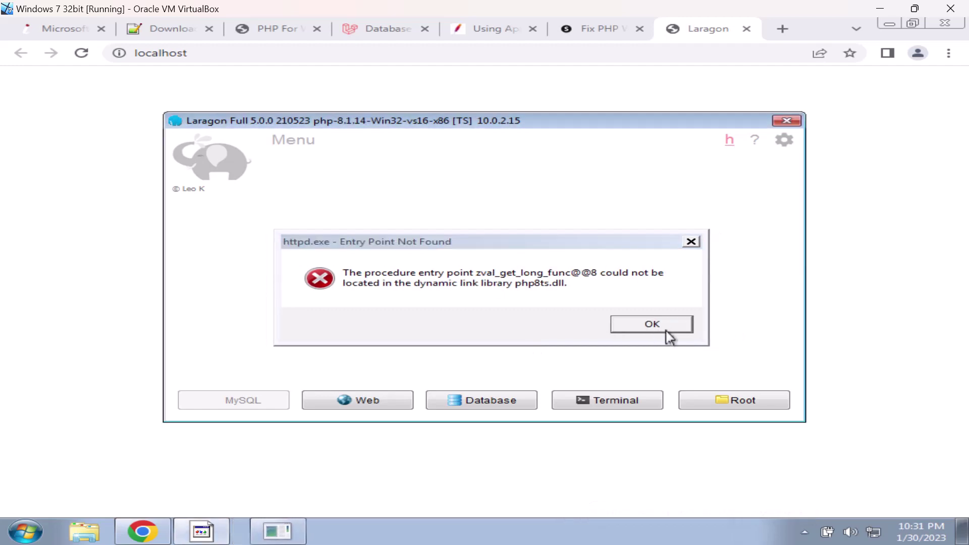
click(804, 534)
right_click(772, 471)
click(807, 459)
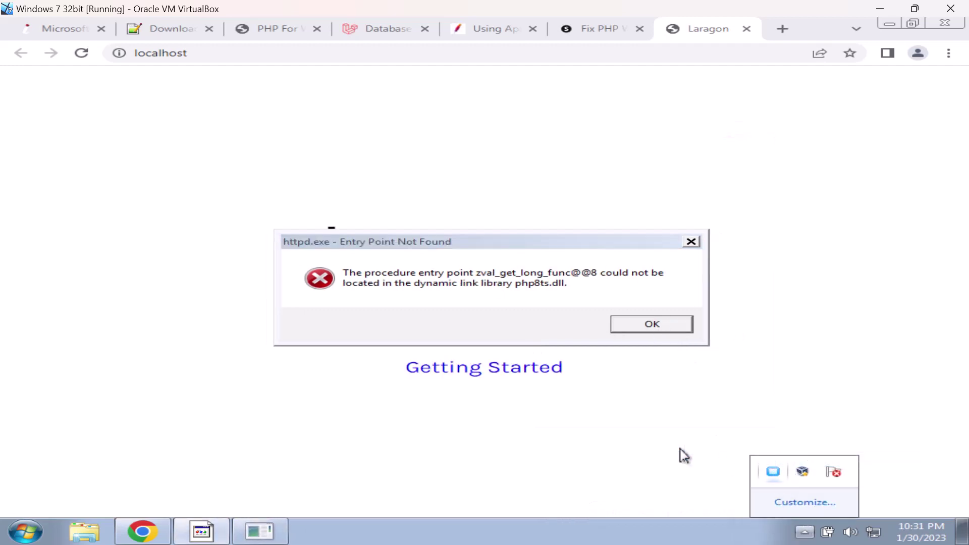
click(669, 327)
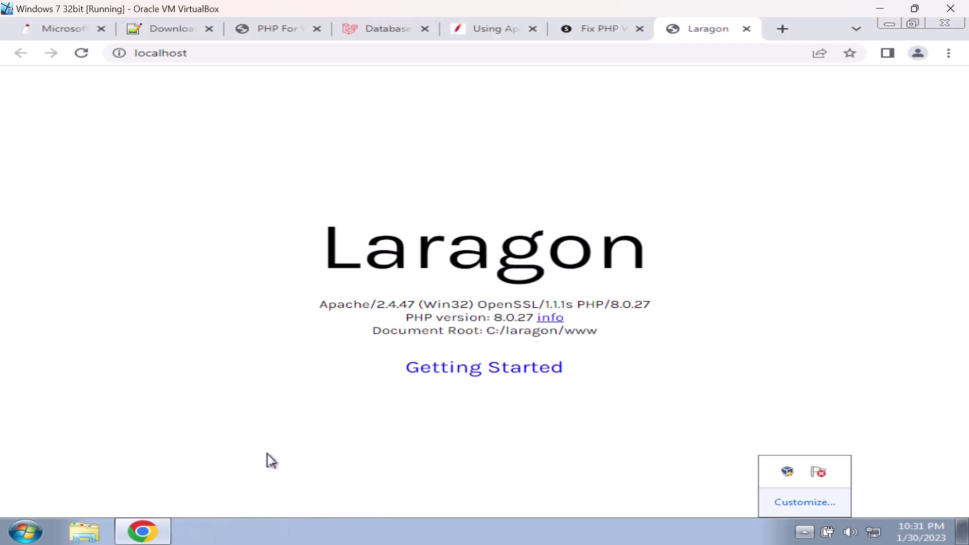
click(21, 531)
click(89, 438)
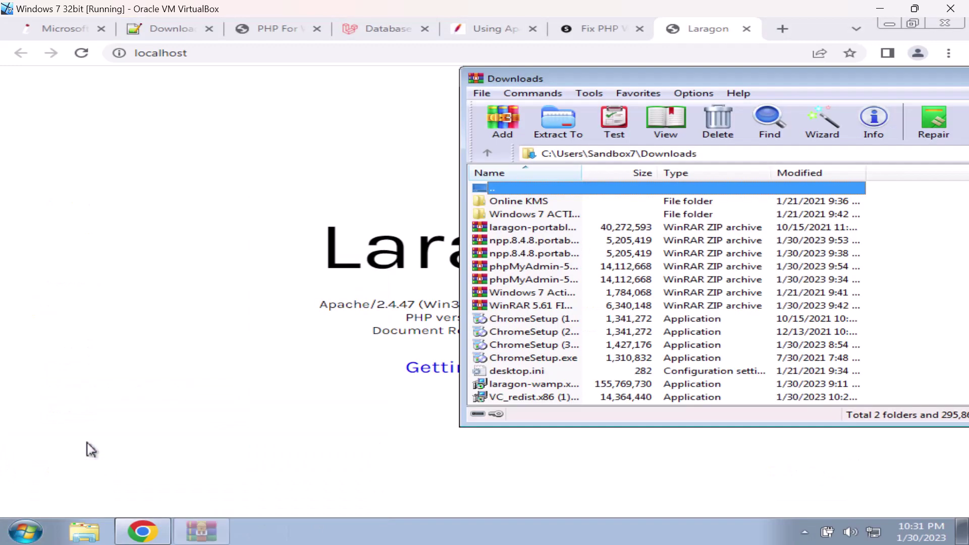
double_click(474, 79)
Relaunch Laragon from its folder in the installed programs list
key(super)
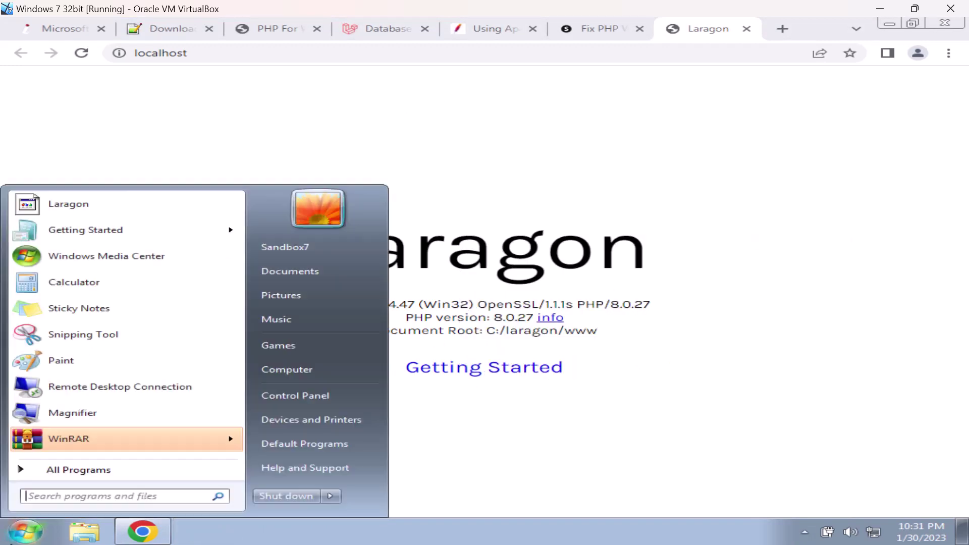
click(60, 468)
click(73, 382)
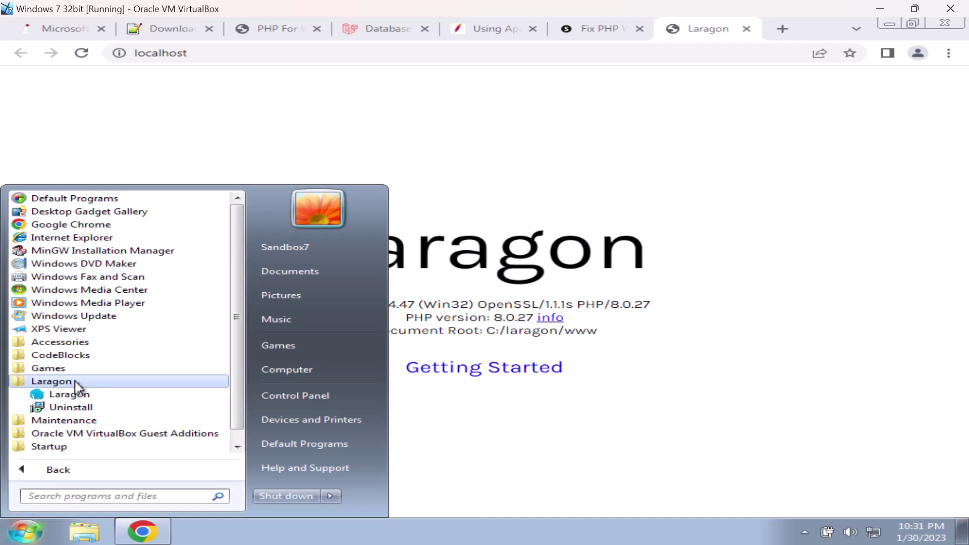
click(71, 396)
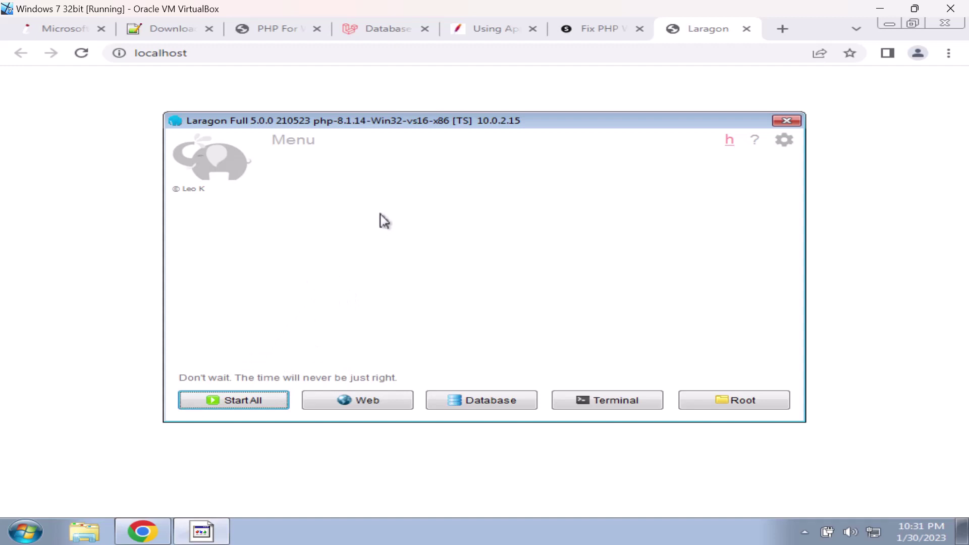
Start all Laragon services and check the PHP version on the localhost and PHP info pages, closing that browser page when done
click(243, 401)
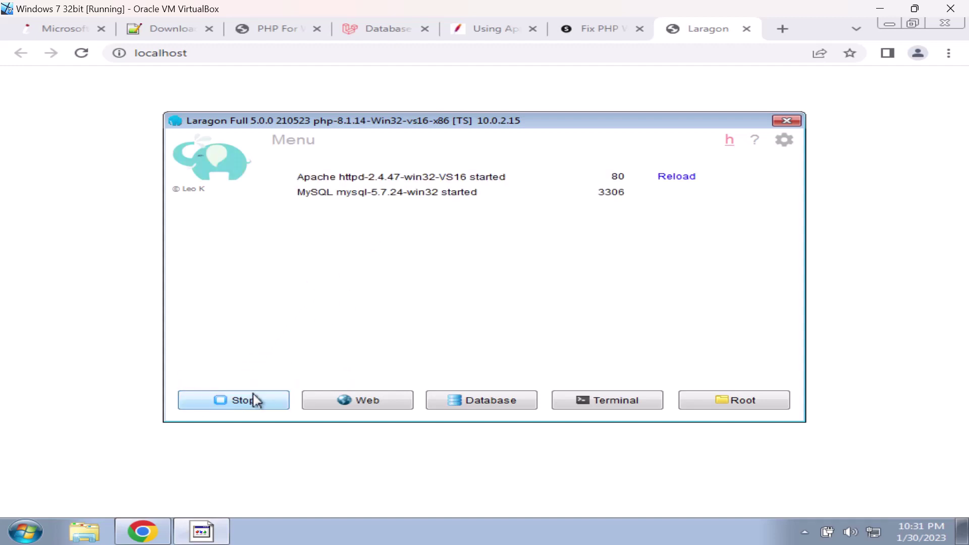
click(376, 397)
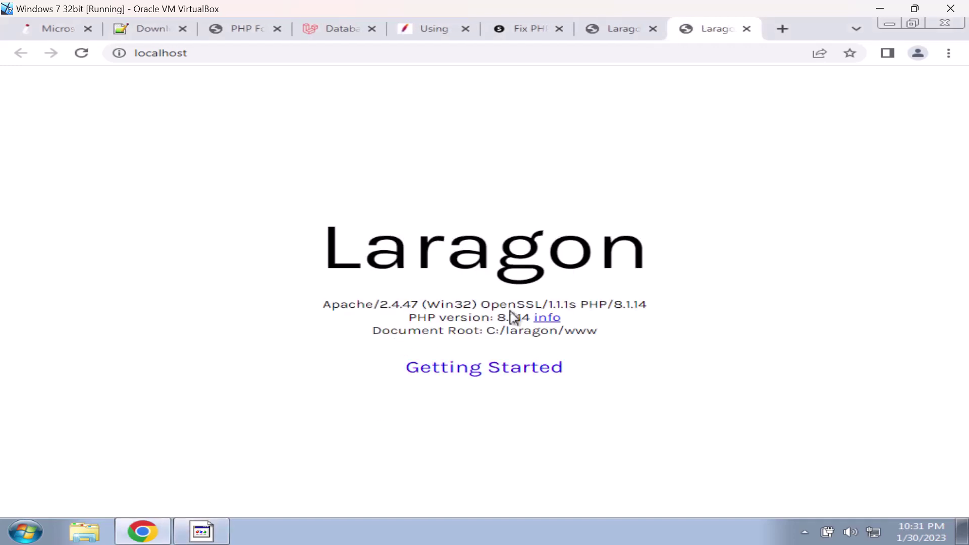
click(546, 318)
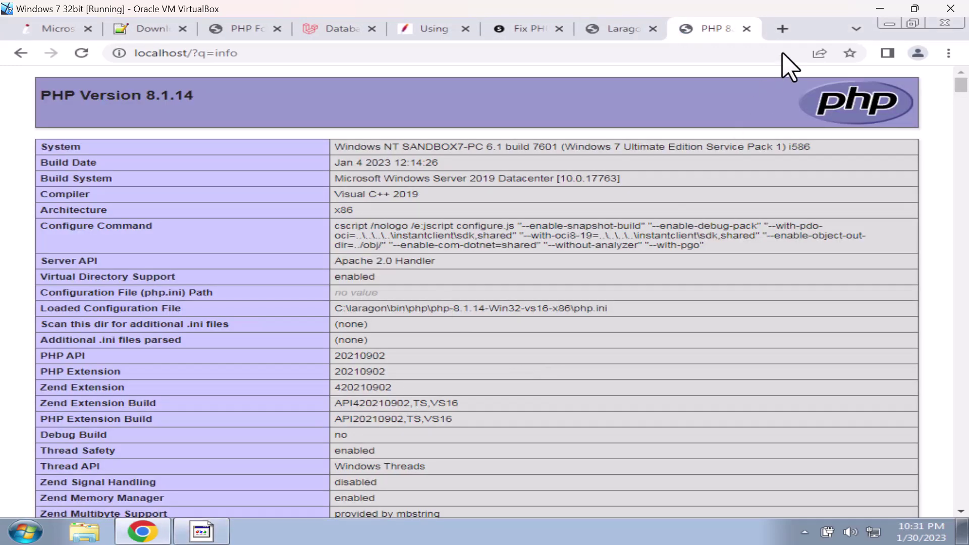
click(746, 29)
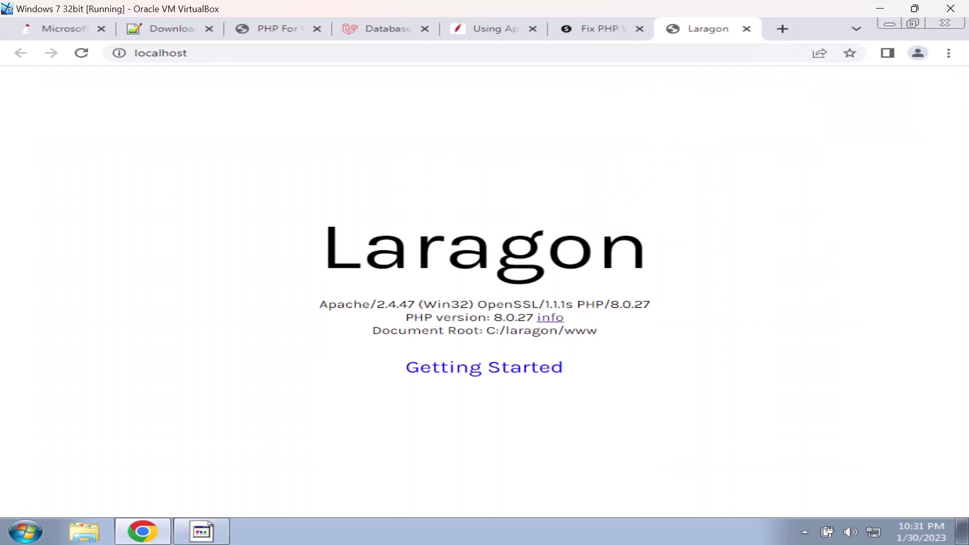
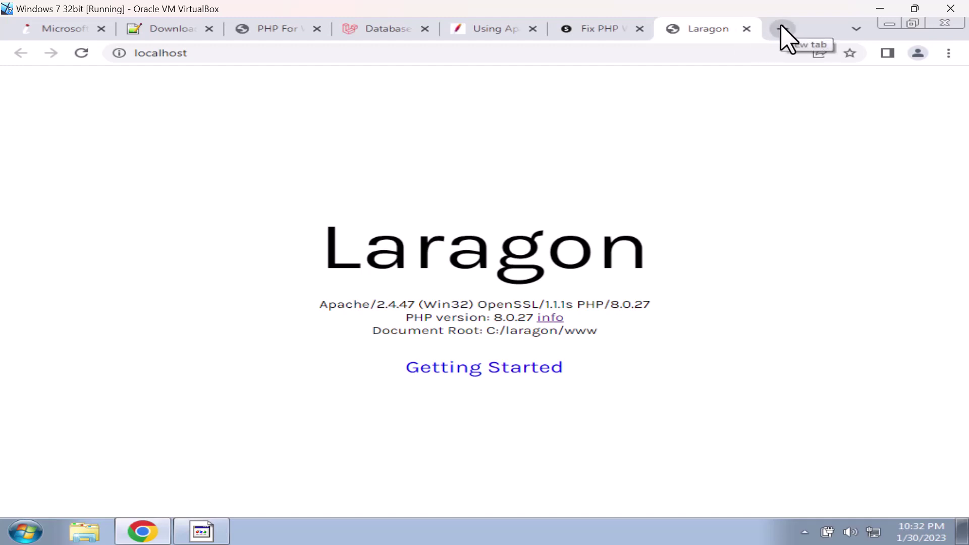
Search Google for "laravel requirements.php github", open the Laravel-Requirement-Checker repository and read its usage notes and Laravel 9.x extension list
click(782, 29)
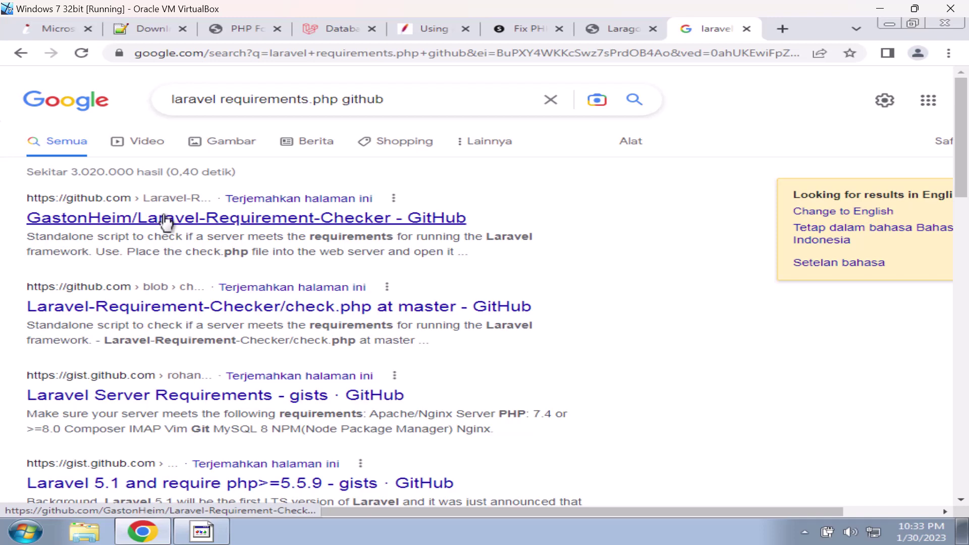
click(166, 221)
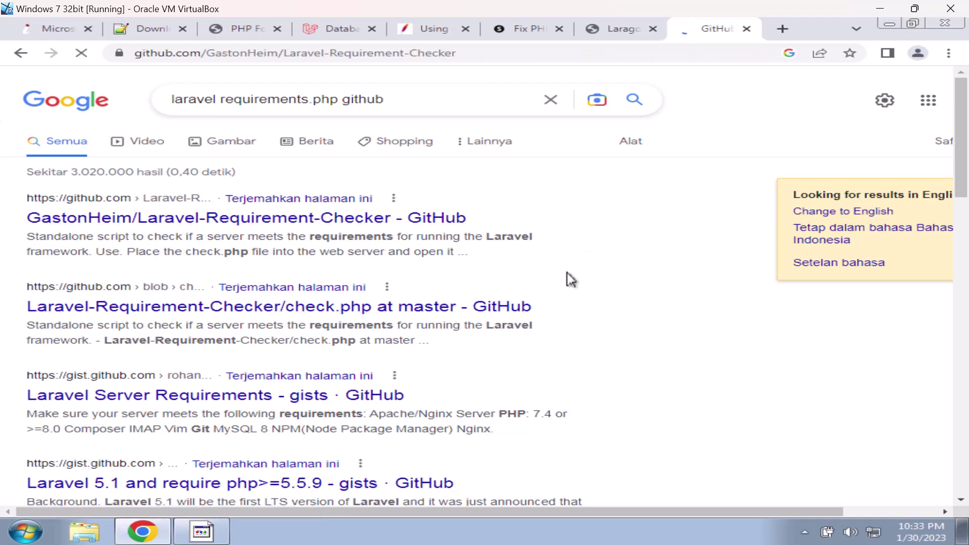
scroll(318, 418, down, 5)
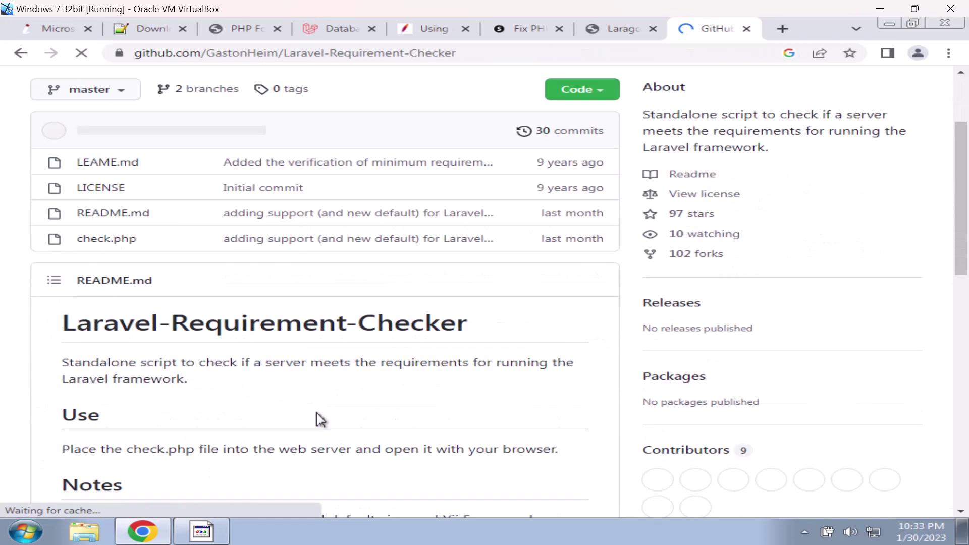
scroll(318, 413, down, 7)
scroll(315, 401, up, 2)
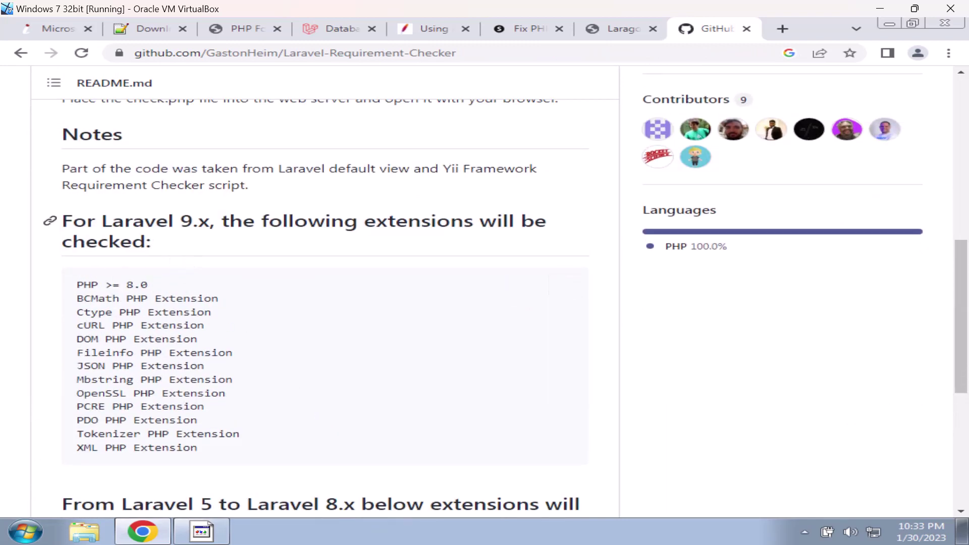
scroll(229, 238, up, 5)
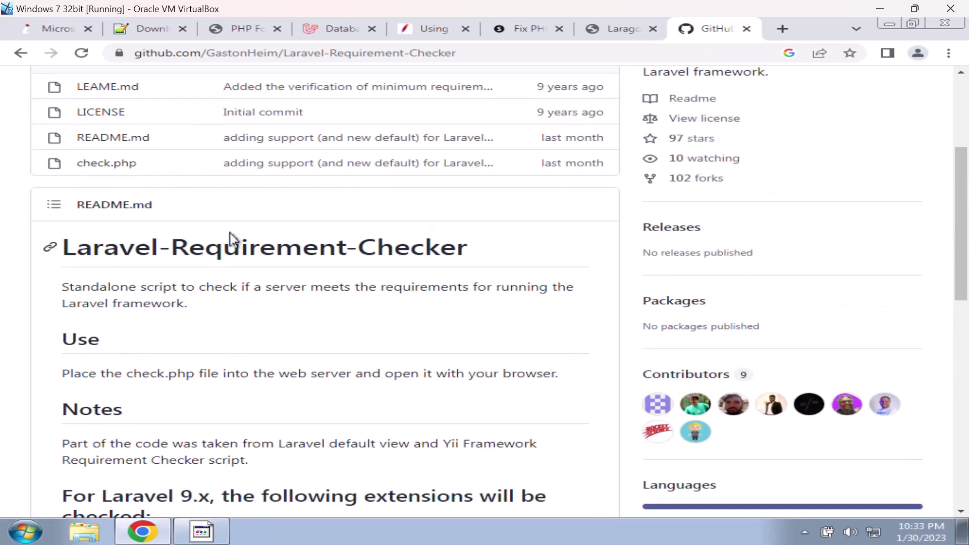
scroll(230, 238, up, 1)
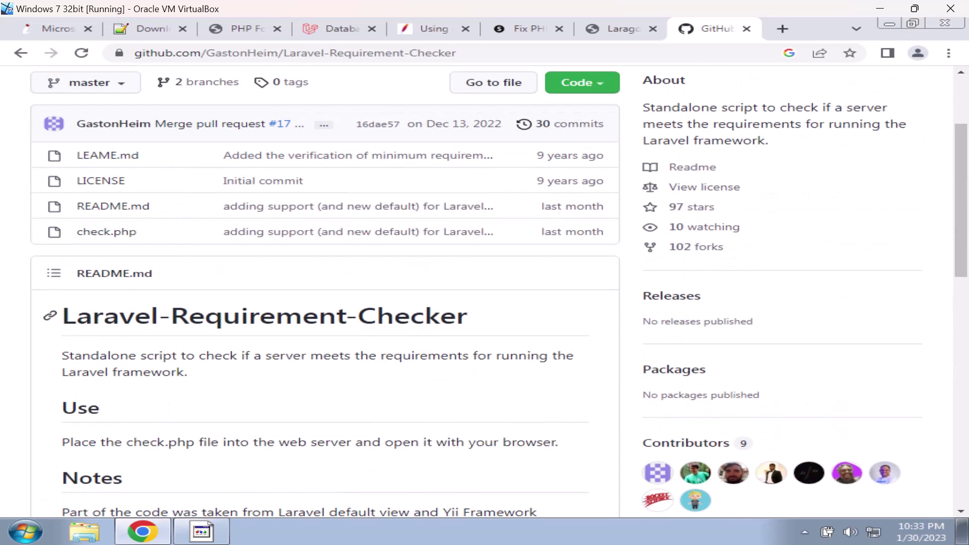
Open check.php in the repository and look through its file options for a way to download it
click(127, 233)
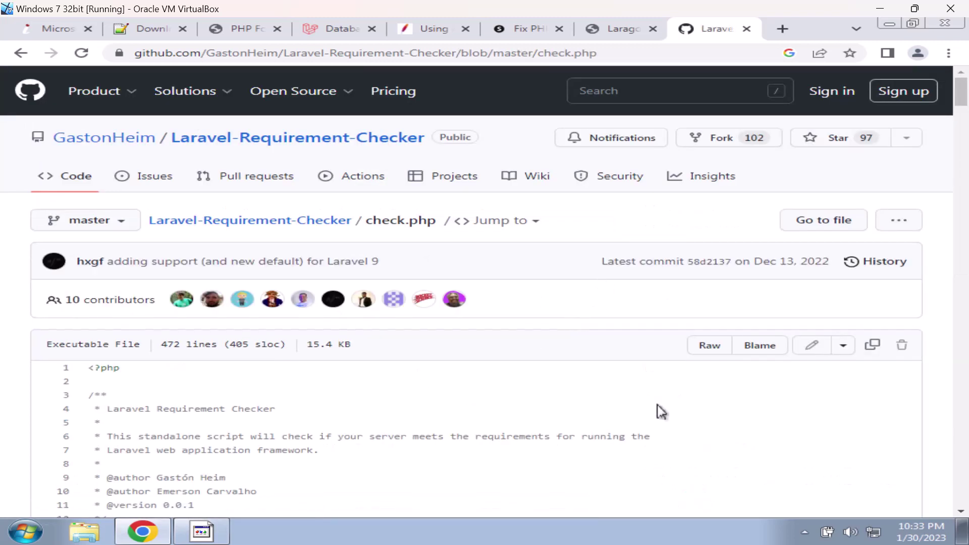
scroll(661, 411, down, 1)
click(846, 278)
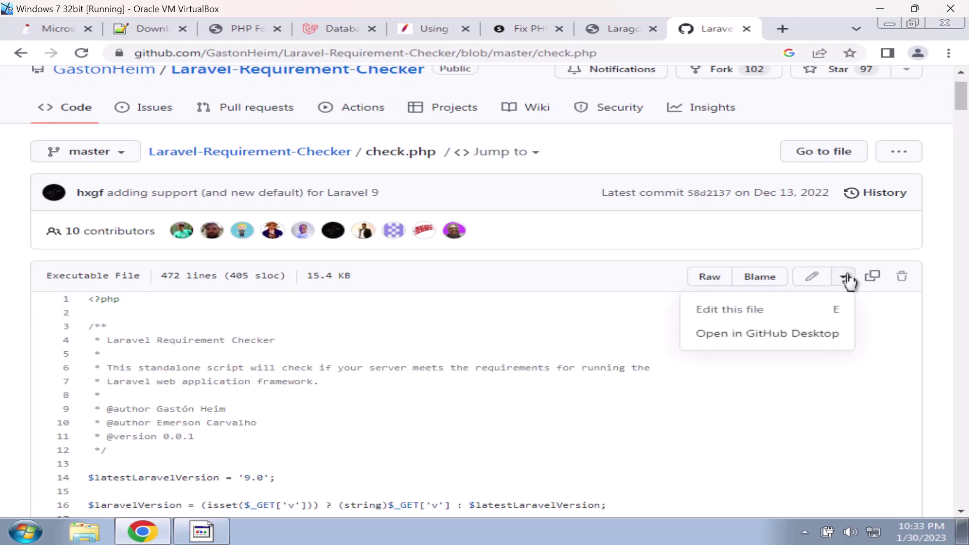
click(583, 350)
click(899, 154)
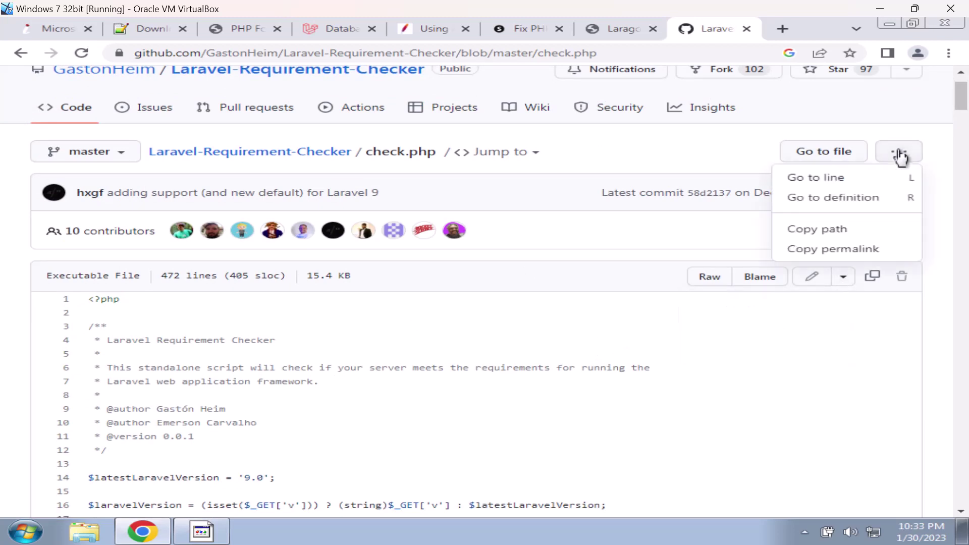
click(565, 337)
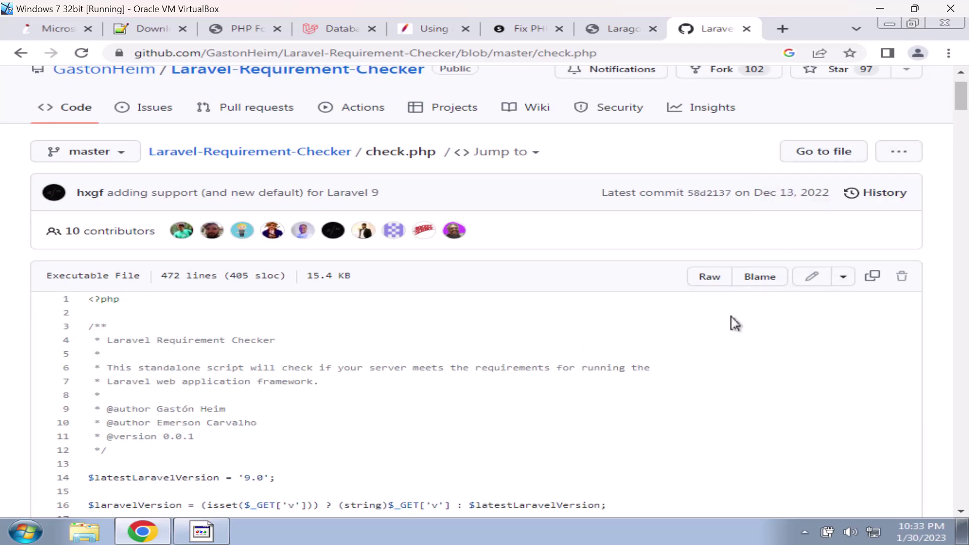
scroll(639, 316, up, 1)
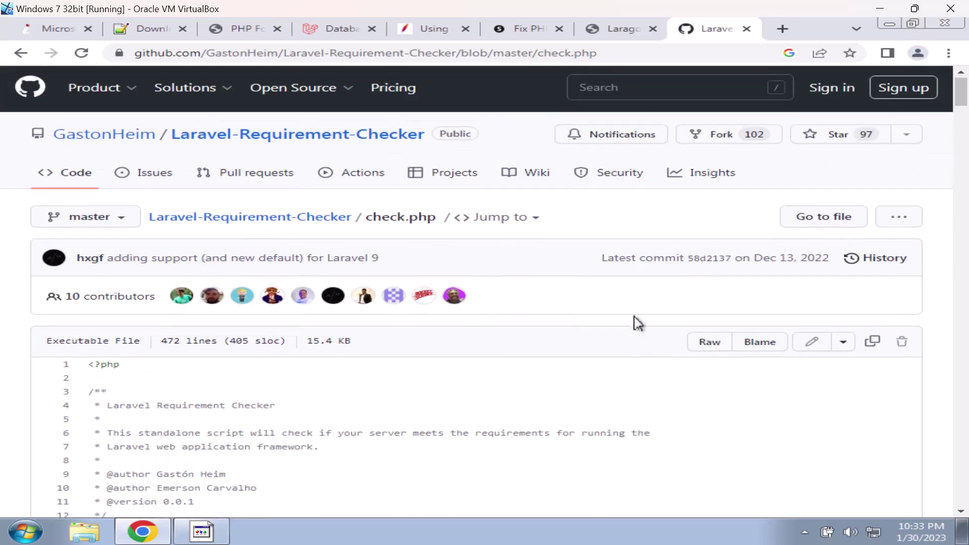
Return to the Laravel-Requirement-Checker repository page, download it as a ZIP and open the downloaded archive
click(328, 220)
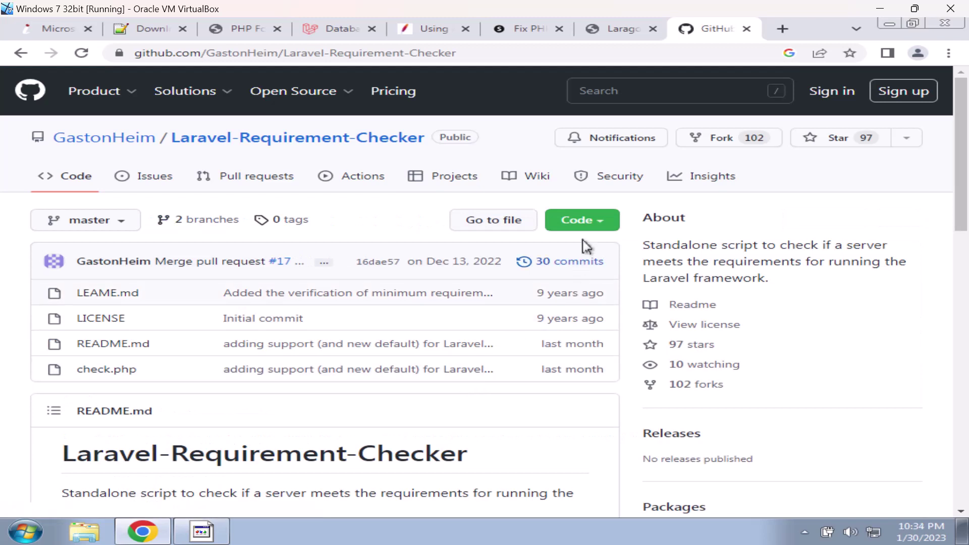
click(582, 221)
click(372, 446)
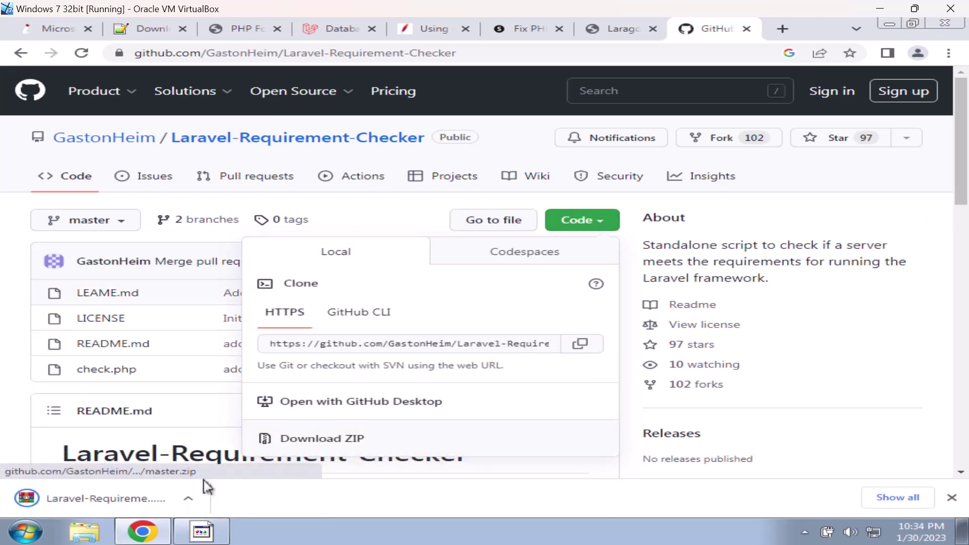
click(139, 502)
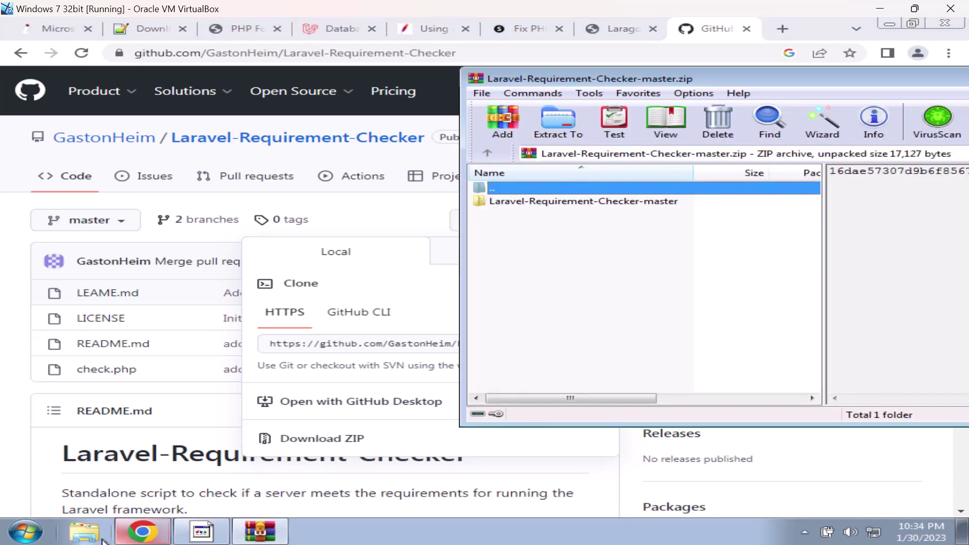
click(93, 534)
click(200, 332)
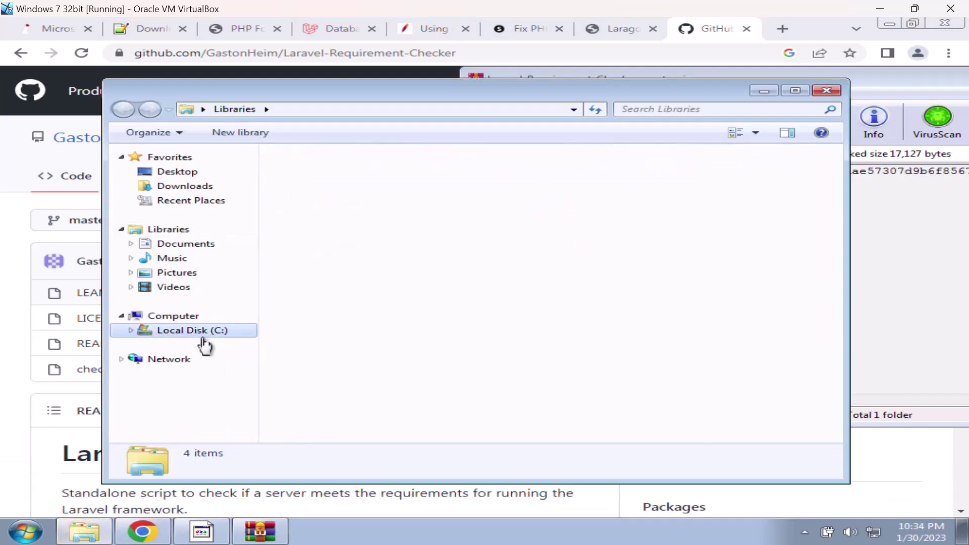
click(327, 174)
double_click(327, 174)
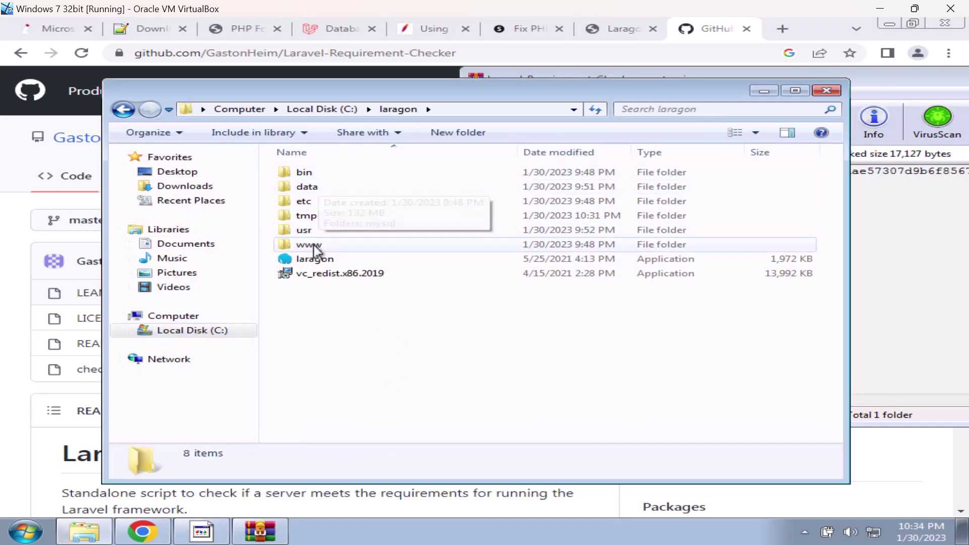
double_click(297, 244)
click(260, 532)
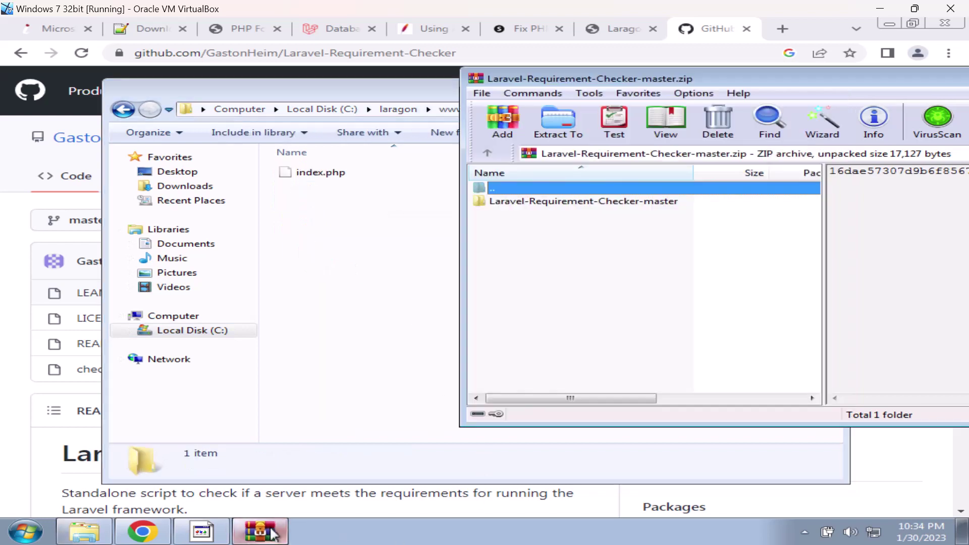
double_click(534, 201)
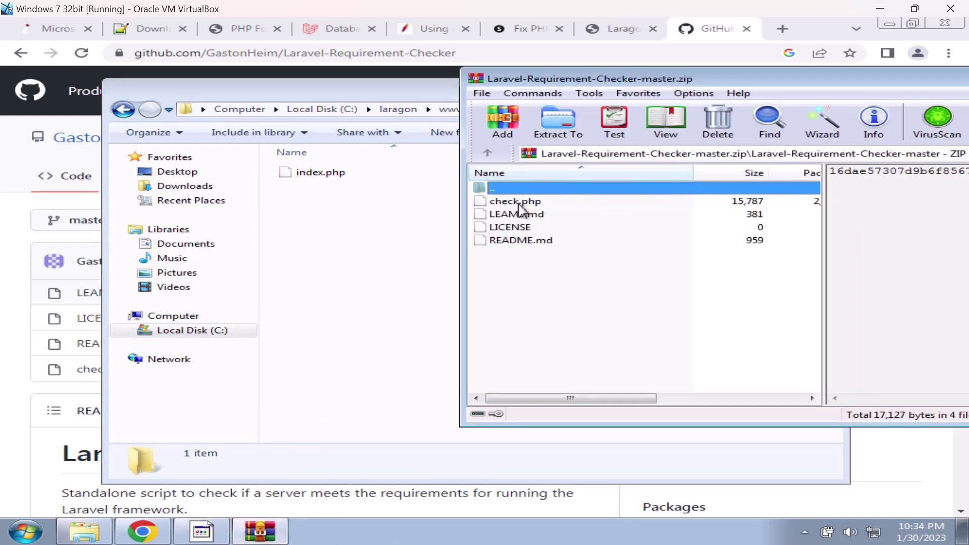
drag(520, 202, 357, 234)
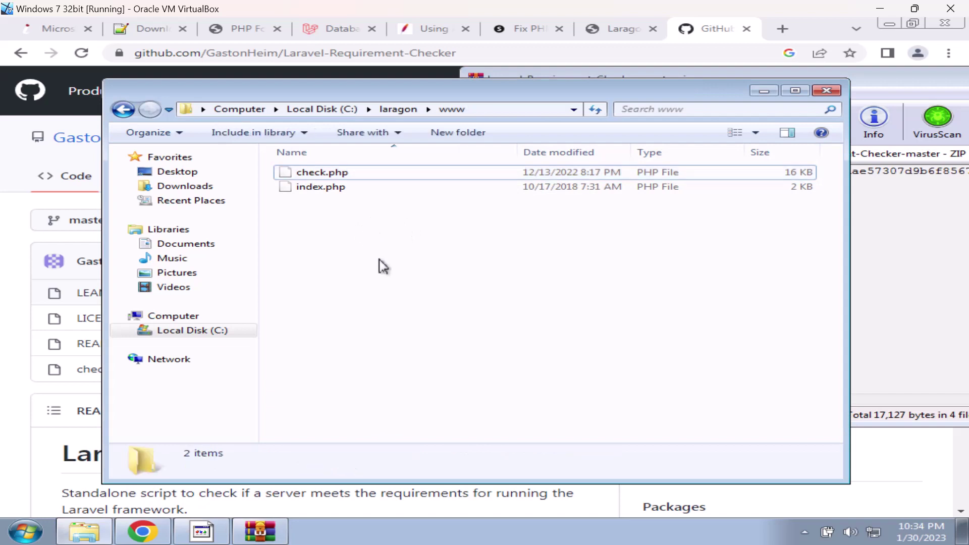
Load localhost/check.php in the browser and review the Laravel 9.0 server requirements list, including the mcrypt line
click(621, 30)
click(188, 53)
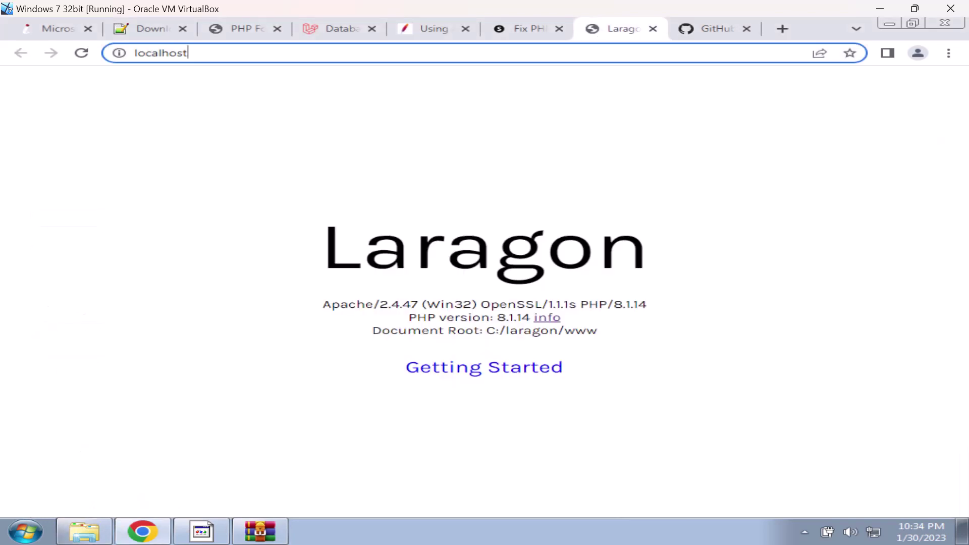
text(/chec)
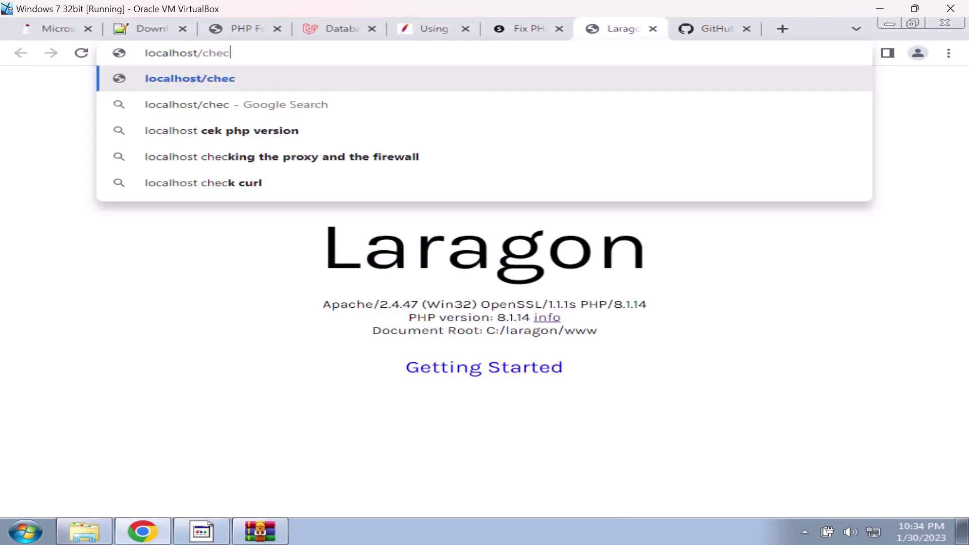
text(k.php)
key(Return)
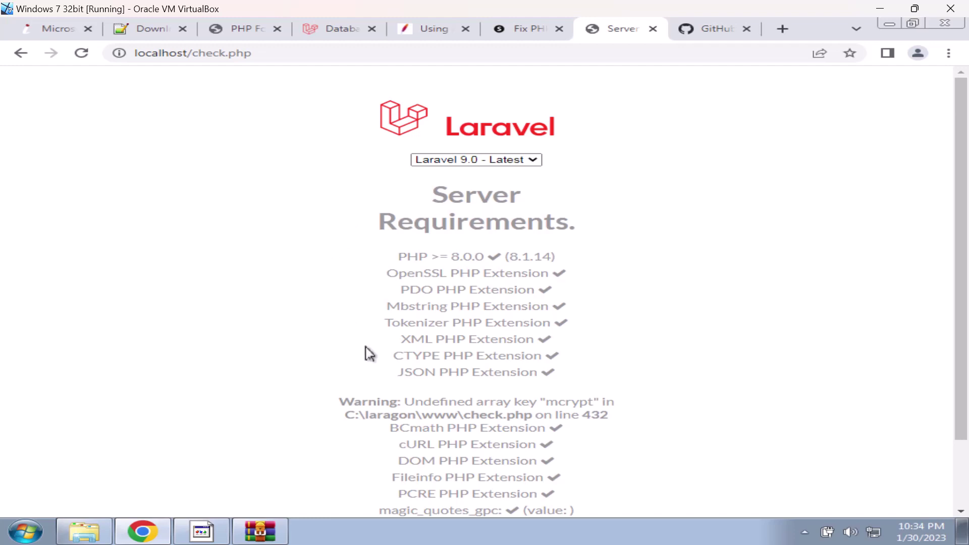
scroll(342, 391, down, 3)
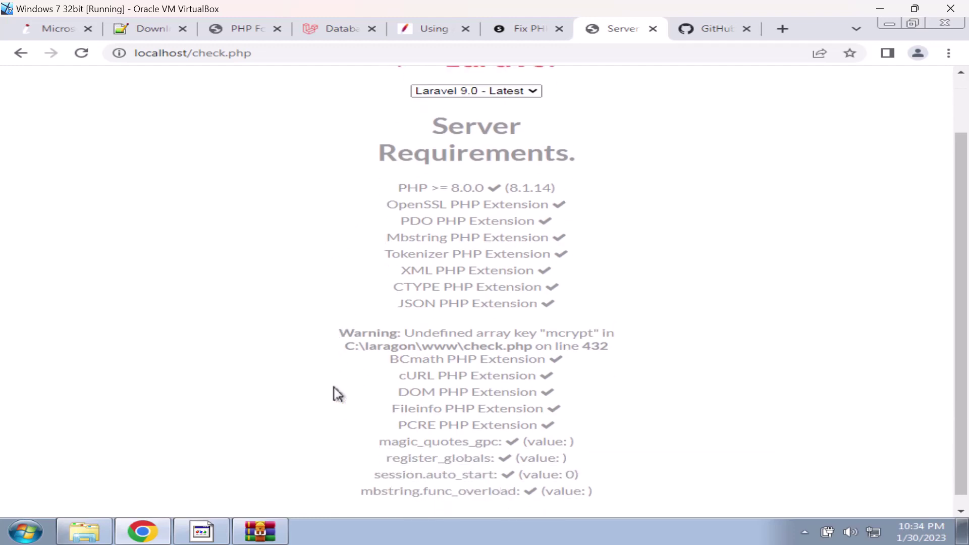
scroll(338, 394, down, 1)
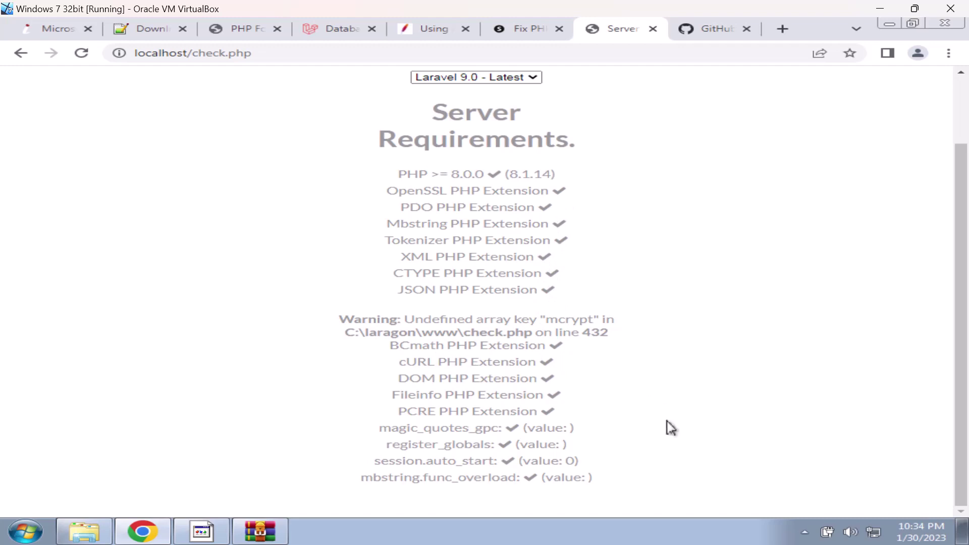
double_click(569, 319)
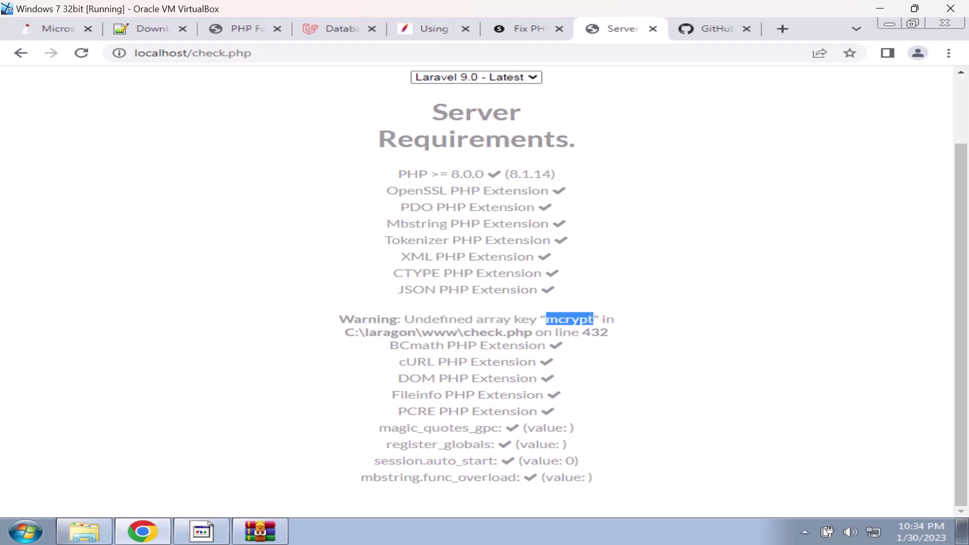
click(646, 404)
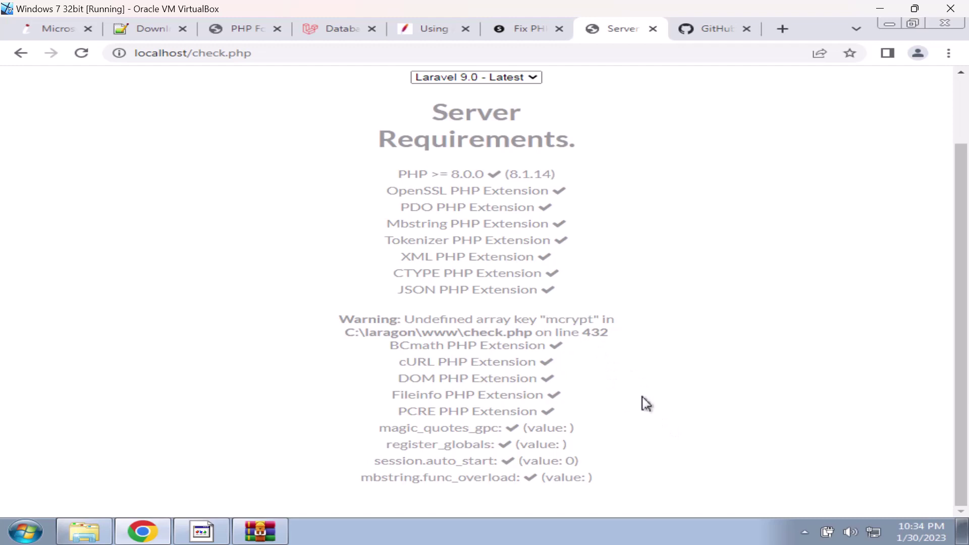
Close the archive window, switch to Laragon and look through its PHP versions and the full list of PHP extensions
right_click(279, 538)
click(198, 441)
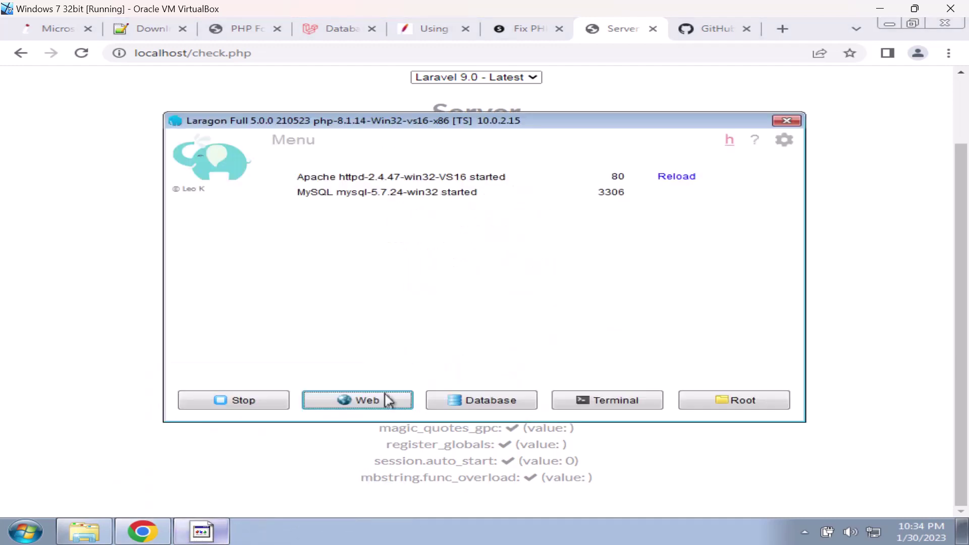
right_click(447, 279)
mouse_move(552, 367)
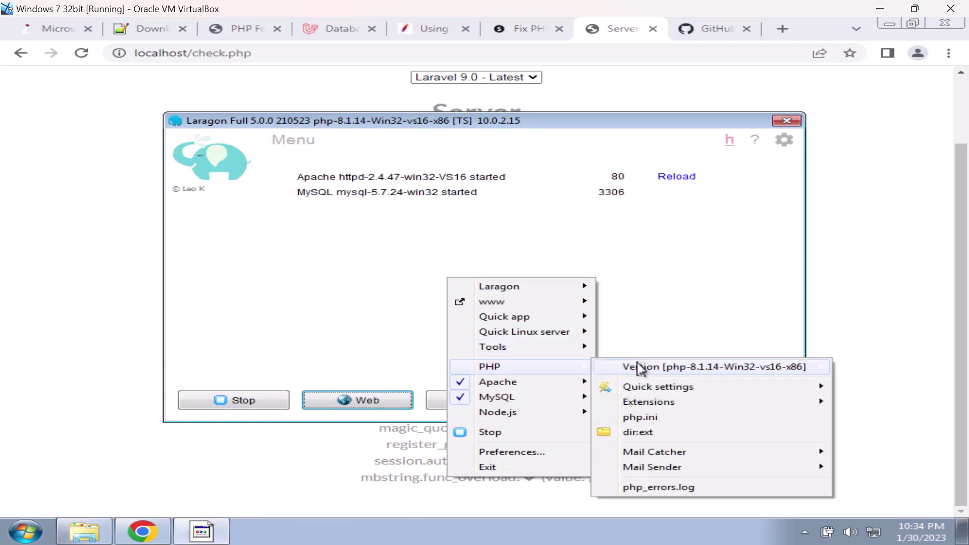
mouse_move(640, 368)
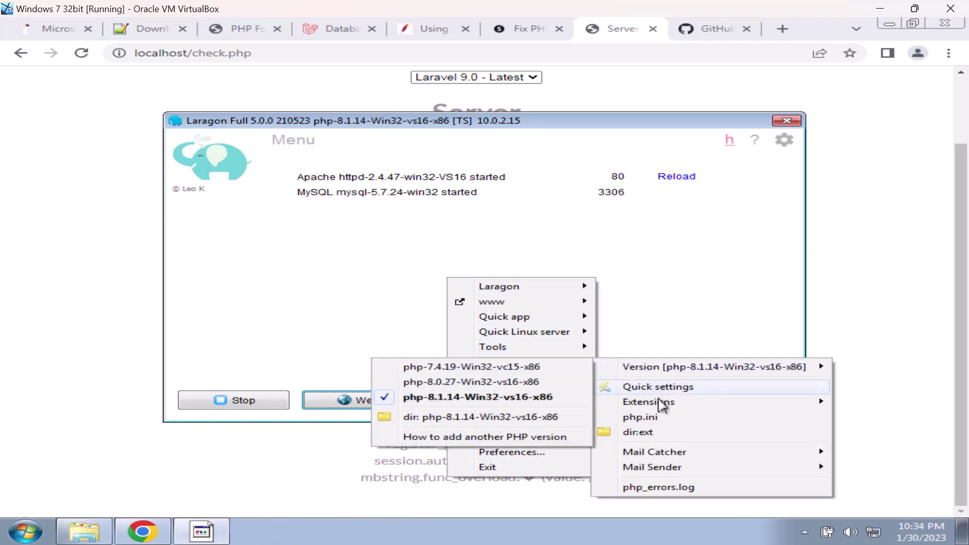
mouse_move(660, 405)
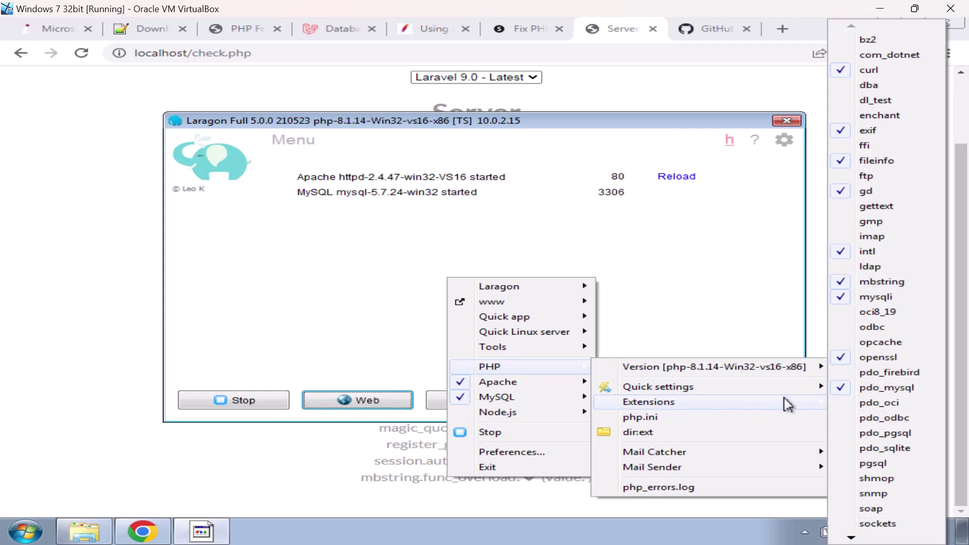
mouse_move(852, 538)
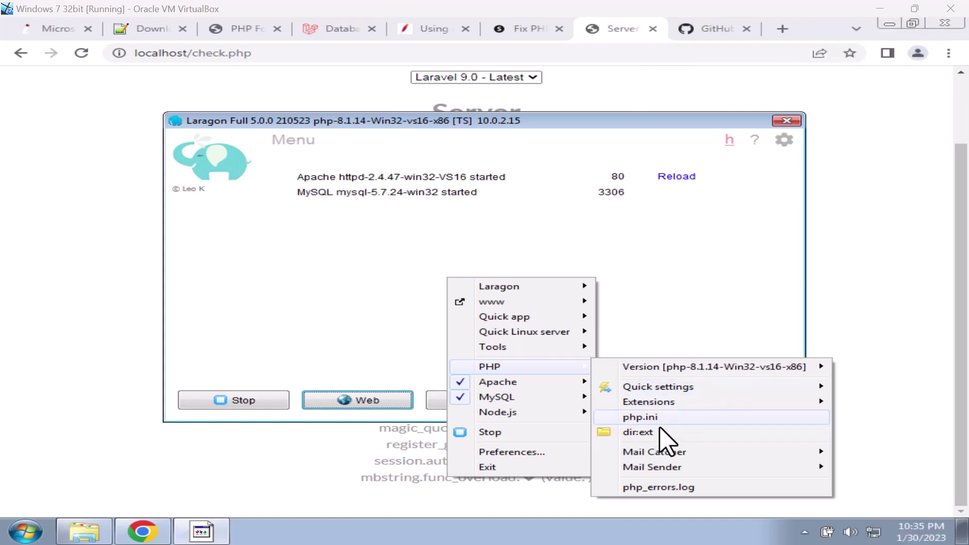
mouse_move(692, 401)
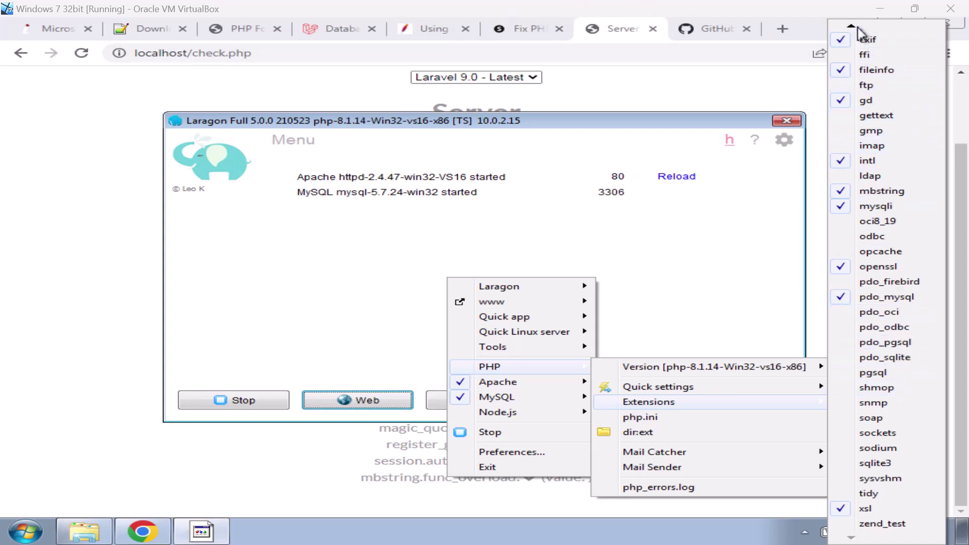
mouse_move(856, 28)
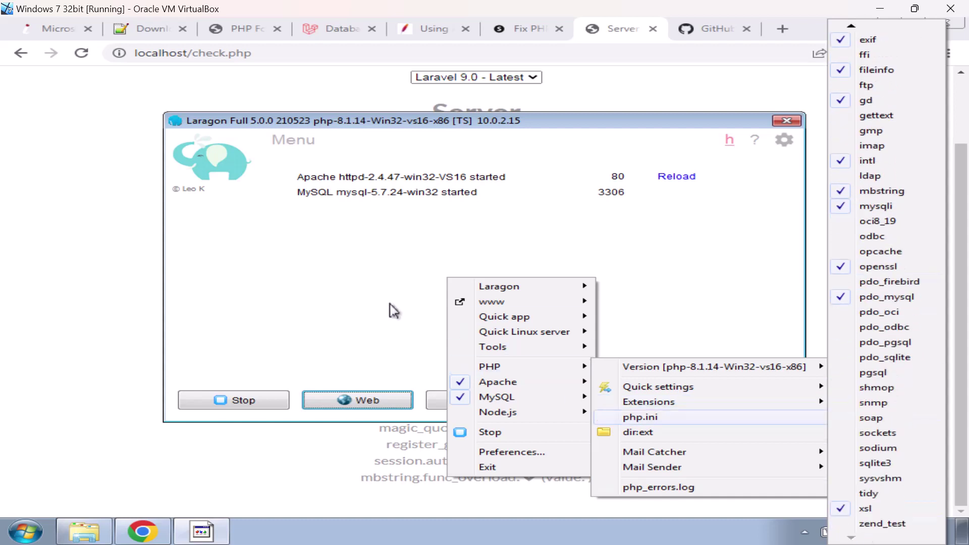
click(9, 264)
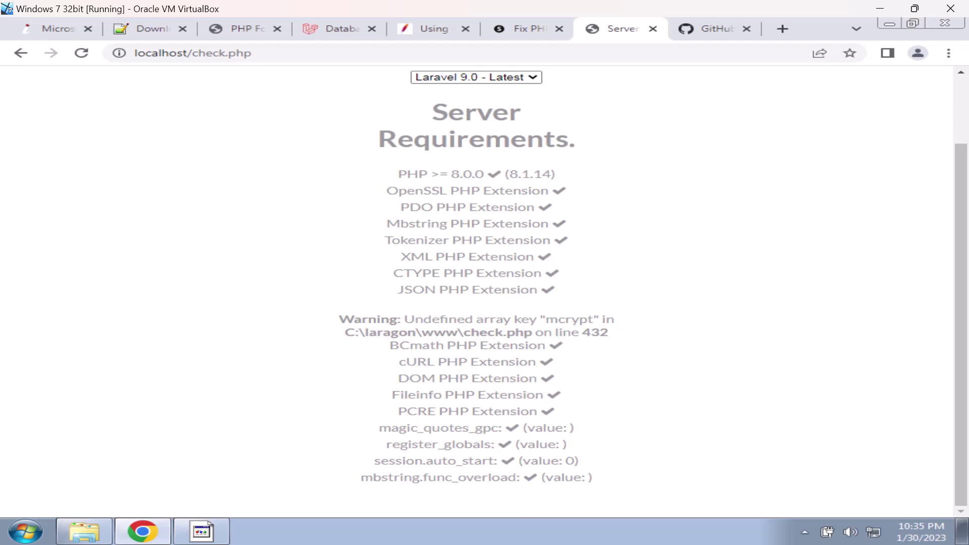
click(202, 530)
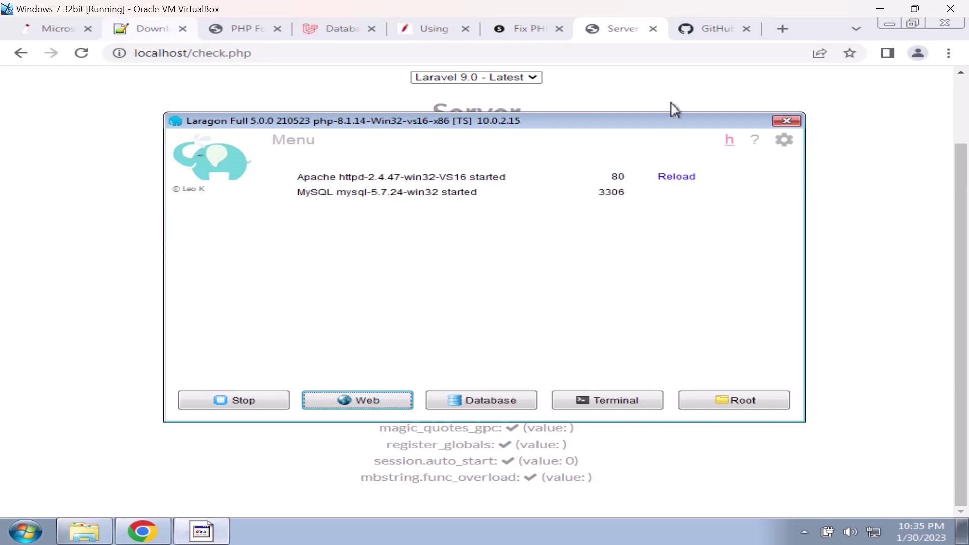
Switch to the browser, search Google for "vscode", follow the Visual Studio Code Download result and close that page
click(244, 34)
key(ctrl+l)
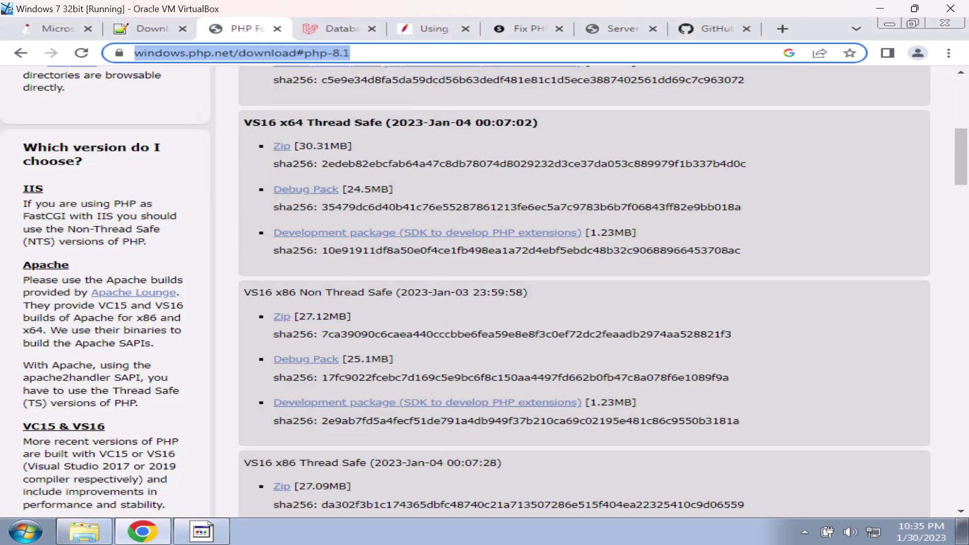
text(vscode)
key(Return)
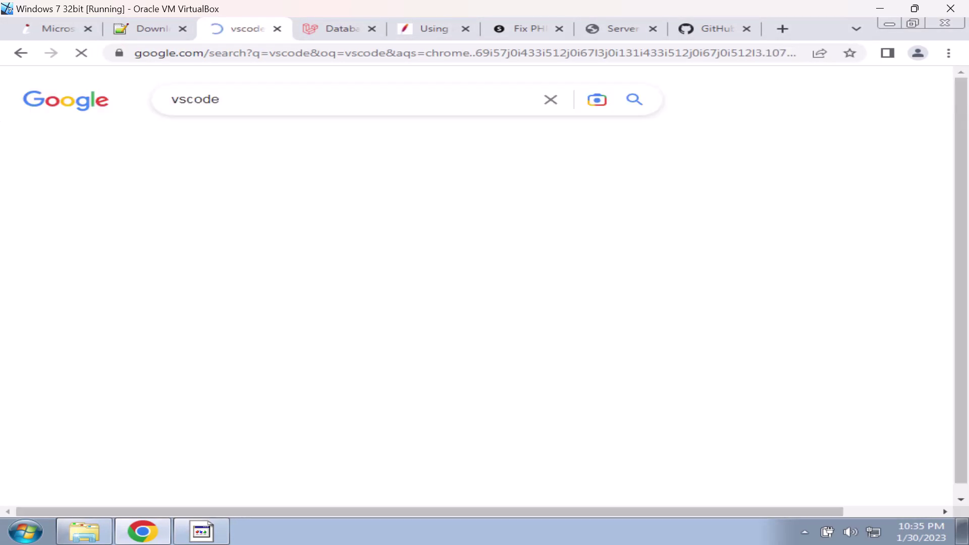
click(114, 279)
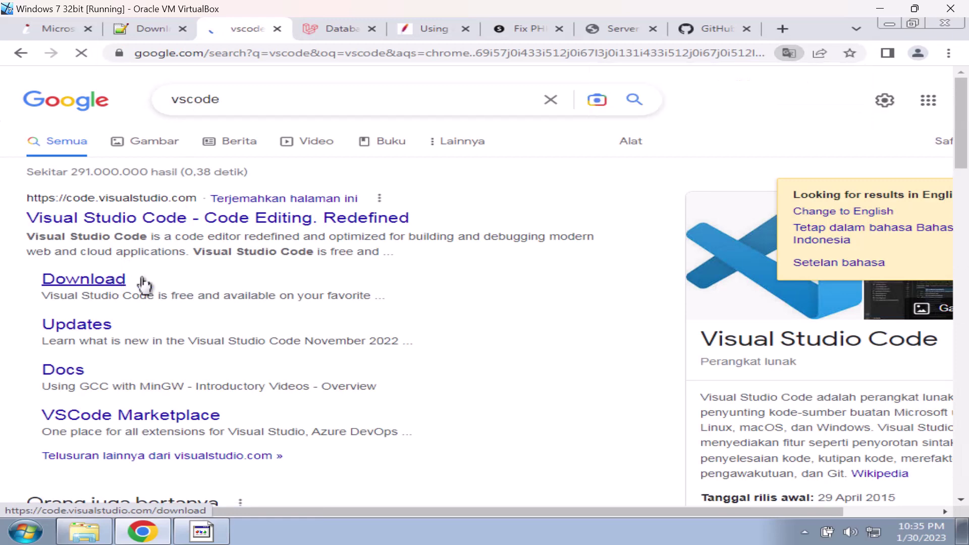
click(277, 29)
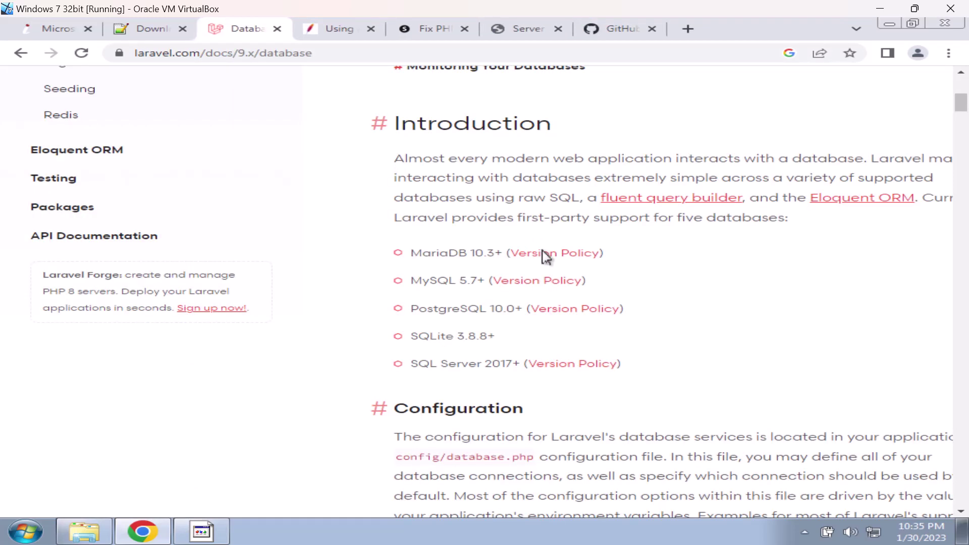
Switch to Laragon, open the Quick app configuration file sites.conf to check its Laravel entries, and close the file and its editor
click(222, 530)
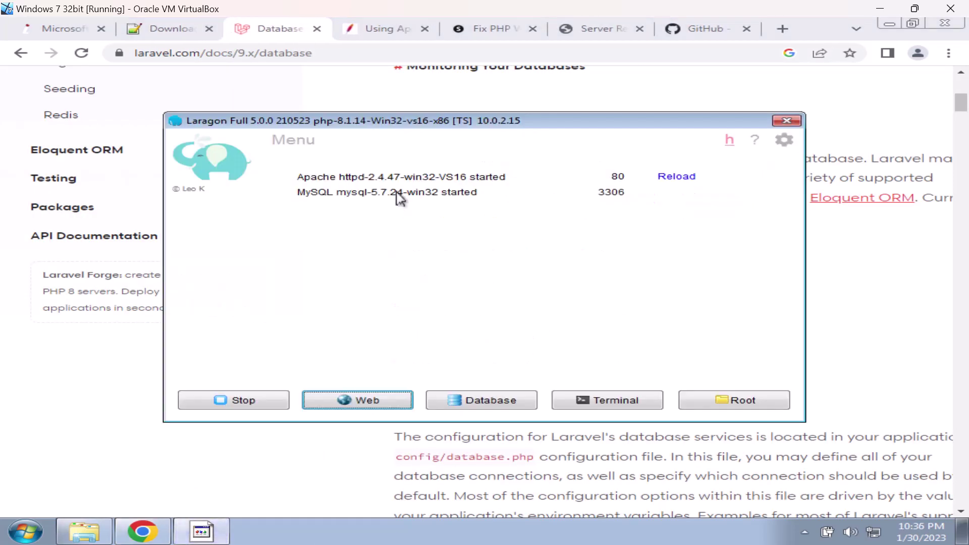
right_click(398, 252)
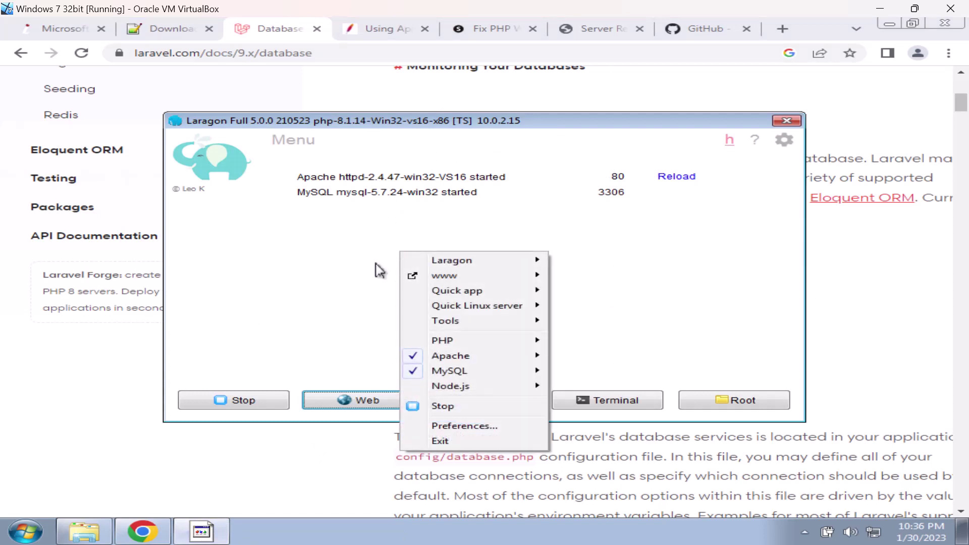
mouse_move(448, 291)
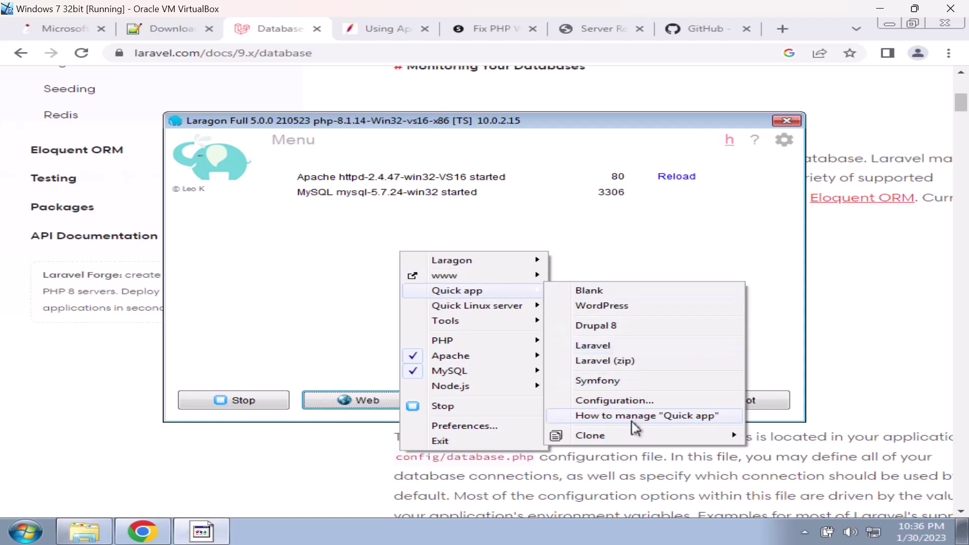
click(634, 404)
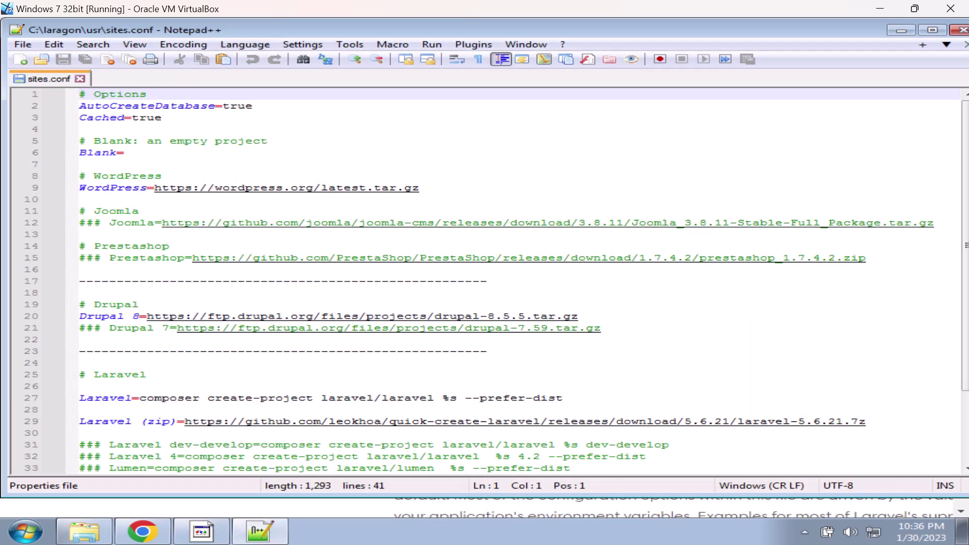
click(80, 80)
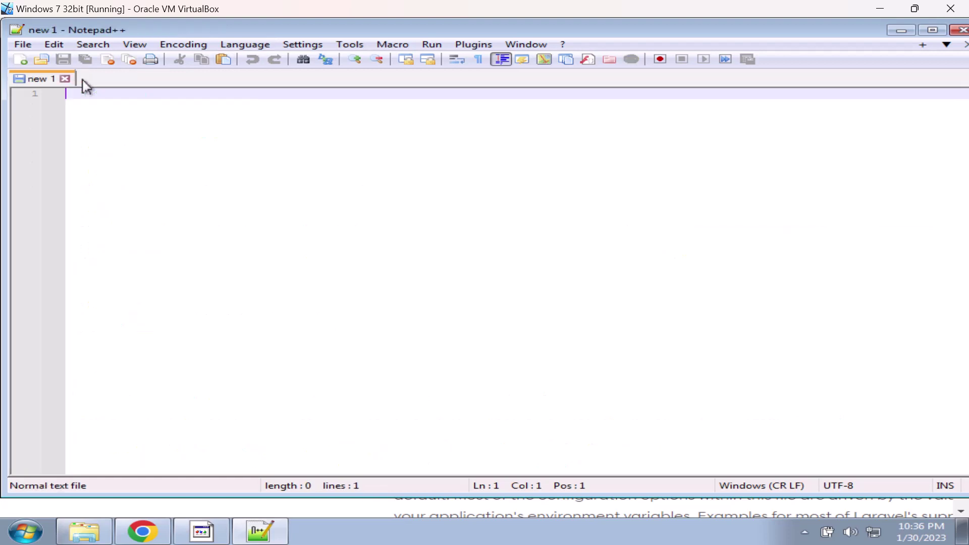
click(959, 30)
Create a Laravel quick app with the project name laravel9 and enlarge the console window running the installation
right_click(448, 208)
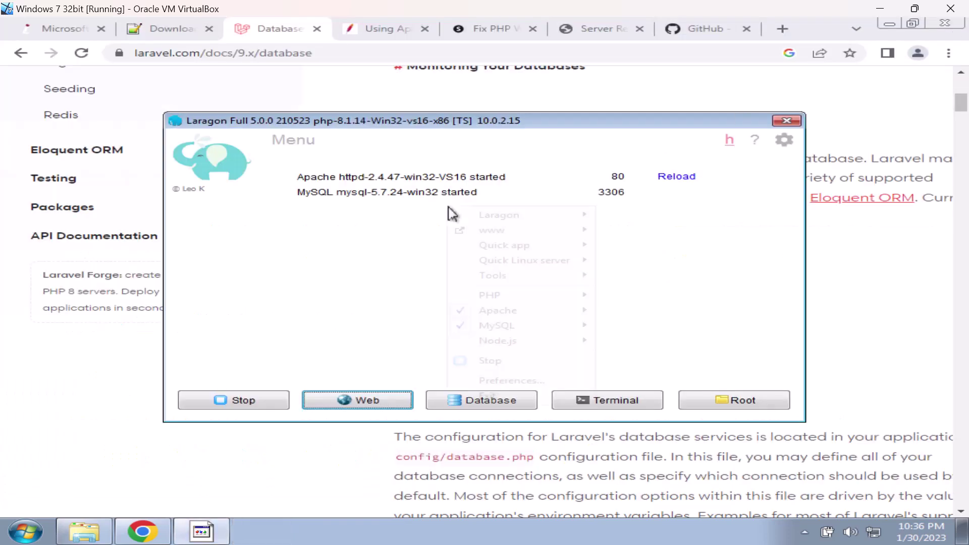
mouse_move(560, 247)
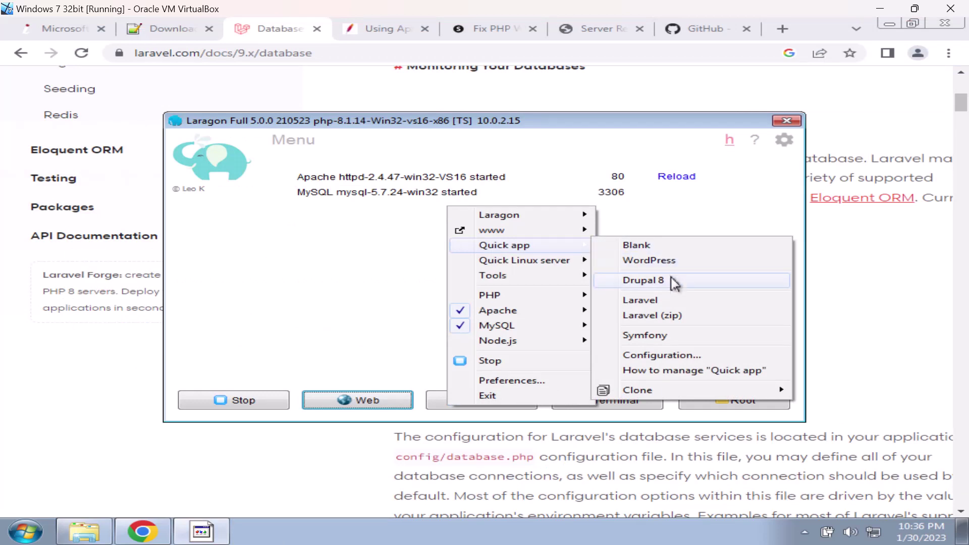
click(660, 303)
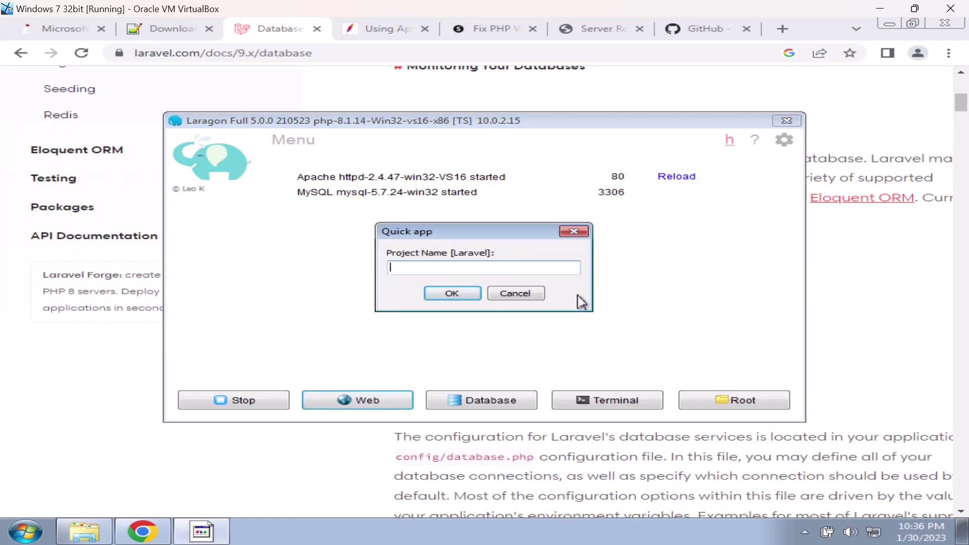
text(laravel9)
click(452, 294)
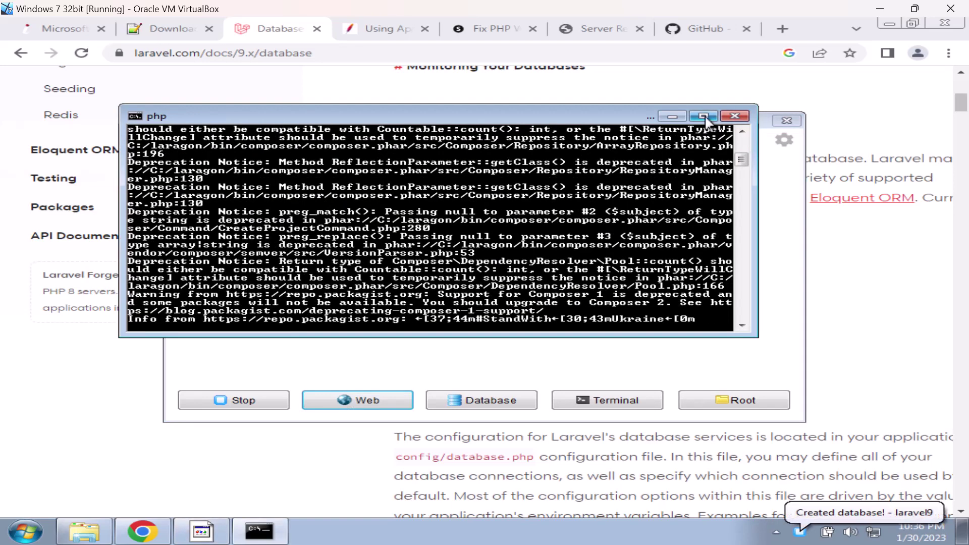
click(703, 117)
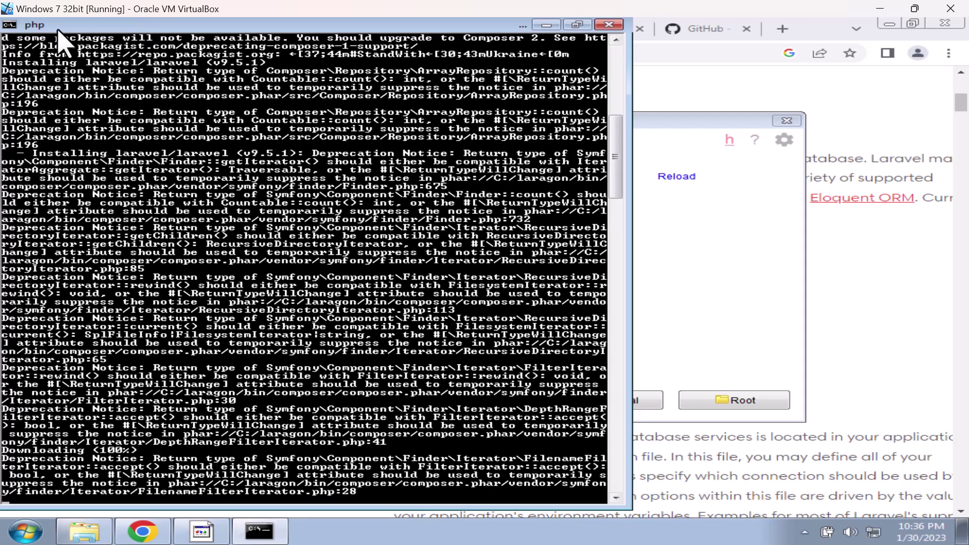
Close the installation console and check the PHP version with php -v in Laragon's terminal, closing the crashed Console Window Host
click(8, 25)
click(8, 25)
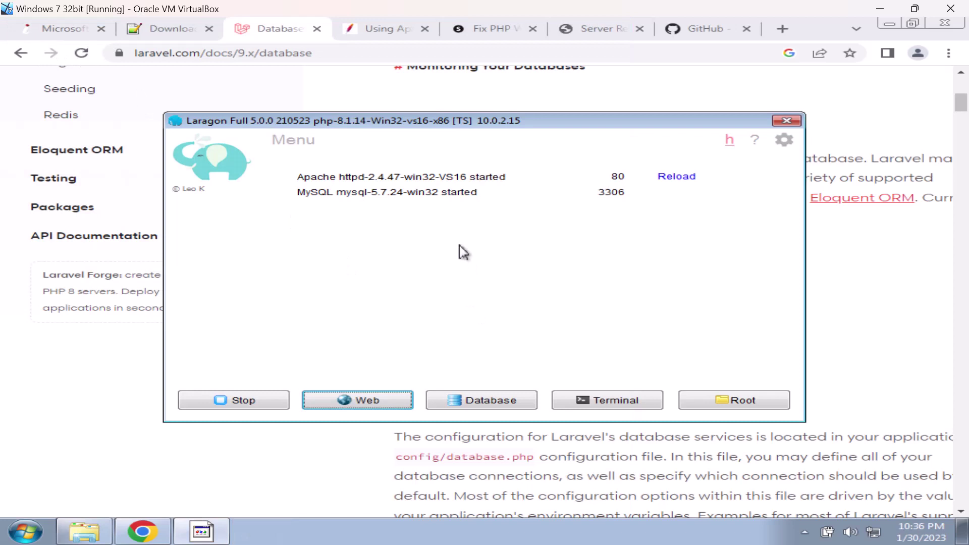
click(612, 402)
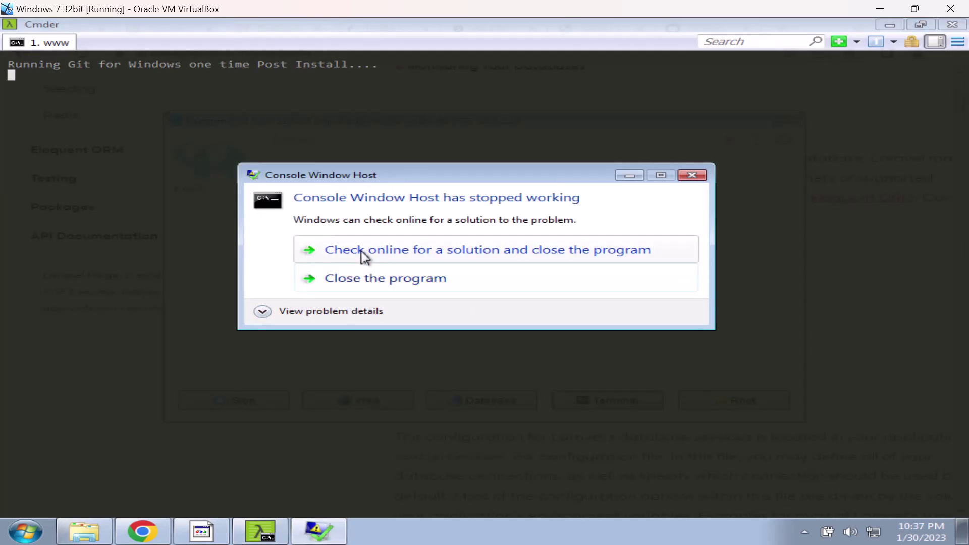
click(374, 283)
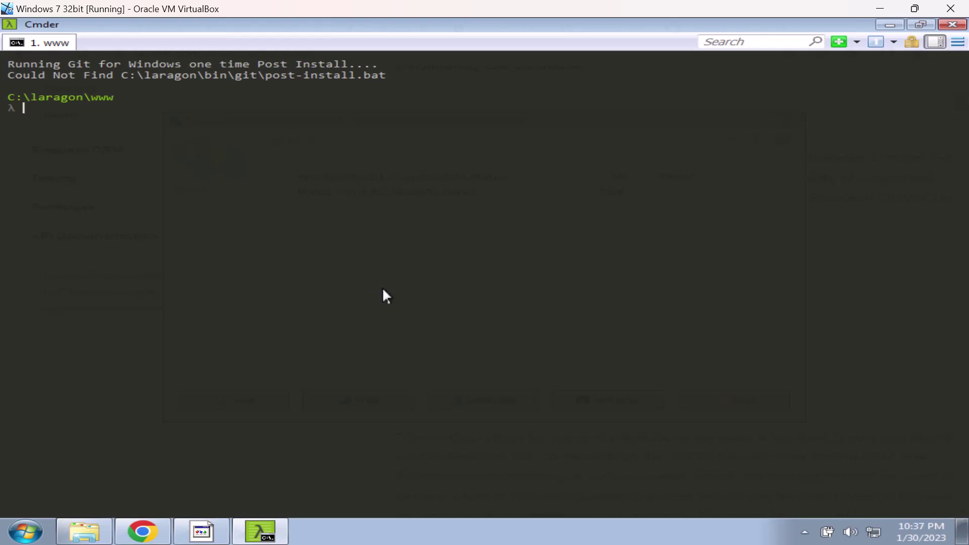
text(php -v)
key(Return)
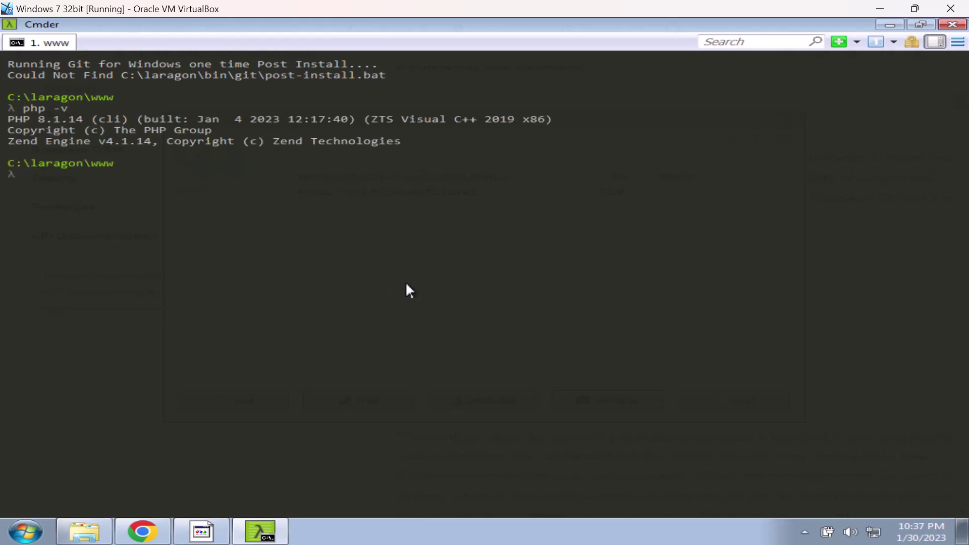
Run php -v in a Windows command prompt for comparison, and close the Cmder terminal
click(23, 533)
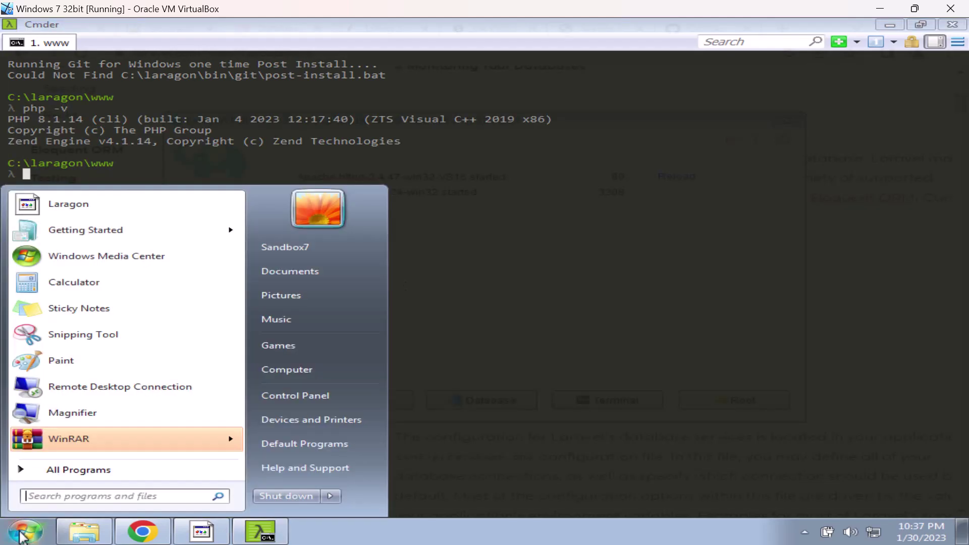
text(cmd)
key(Return)
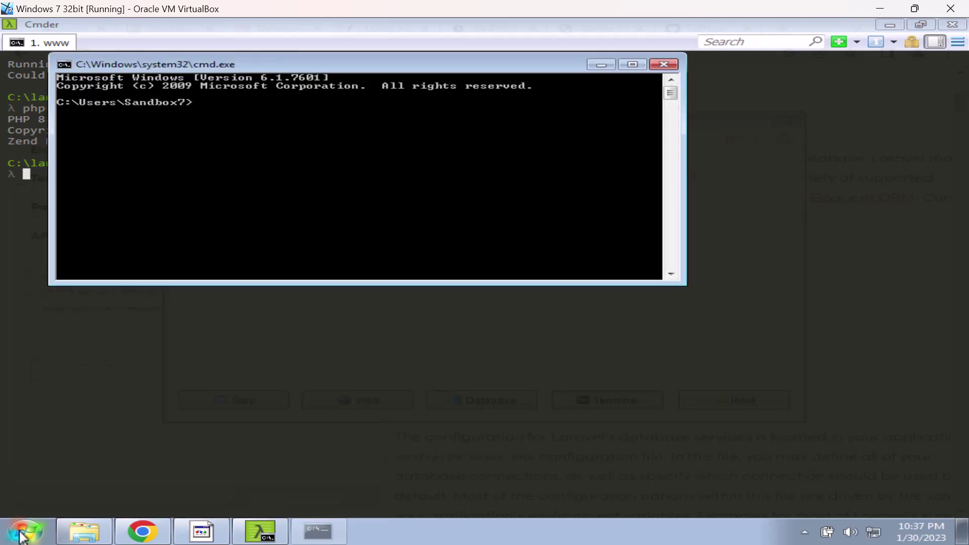
text(php )
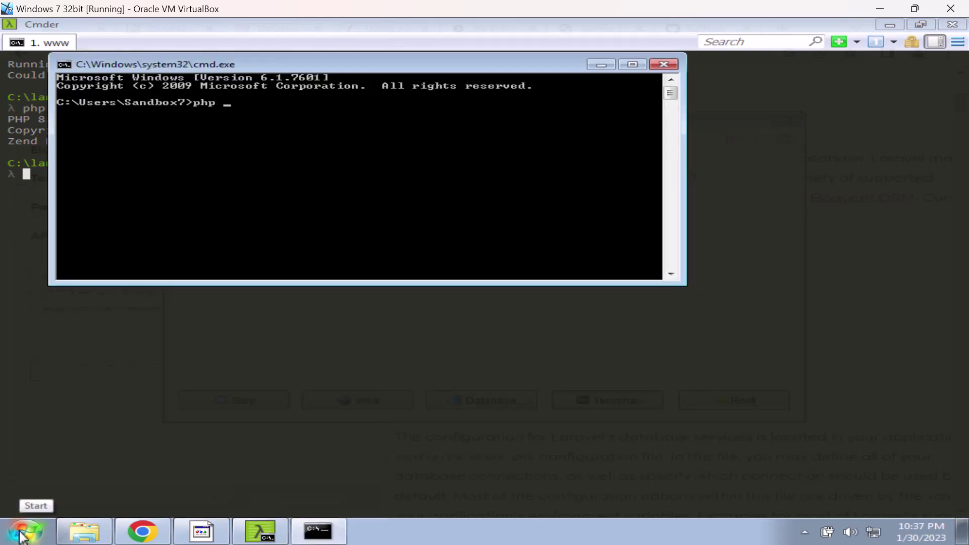
text(-v)
key(Return)
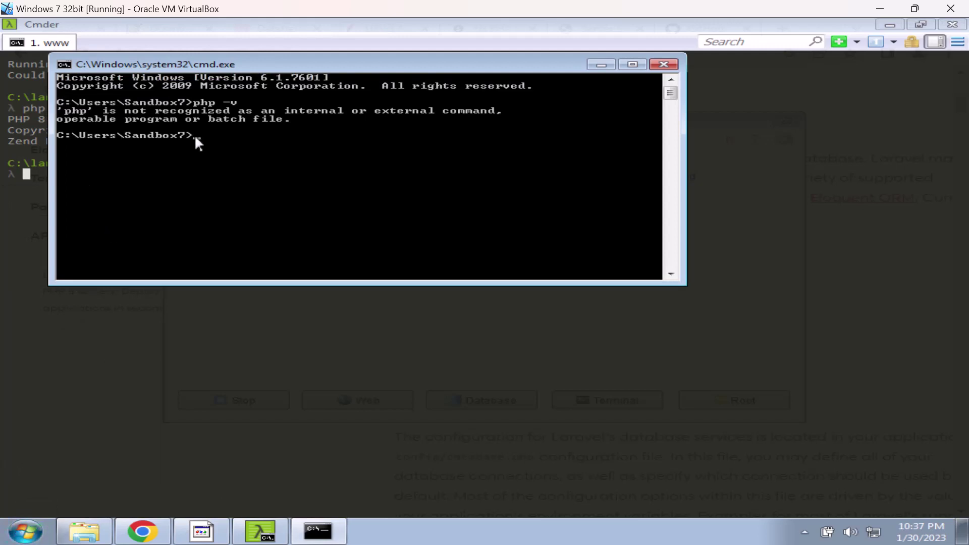
drag(168, 65, 304, 202)
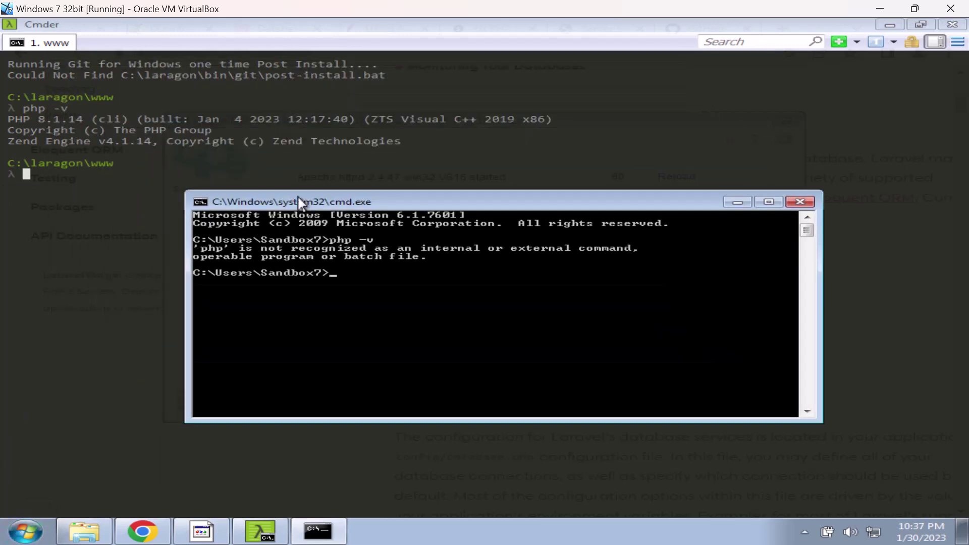
click(952, 24)
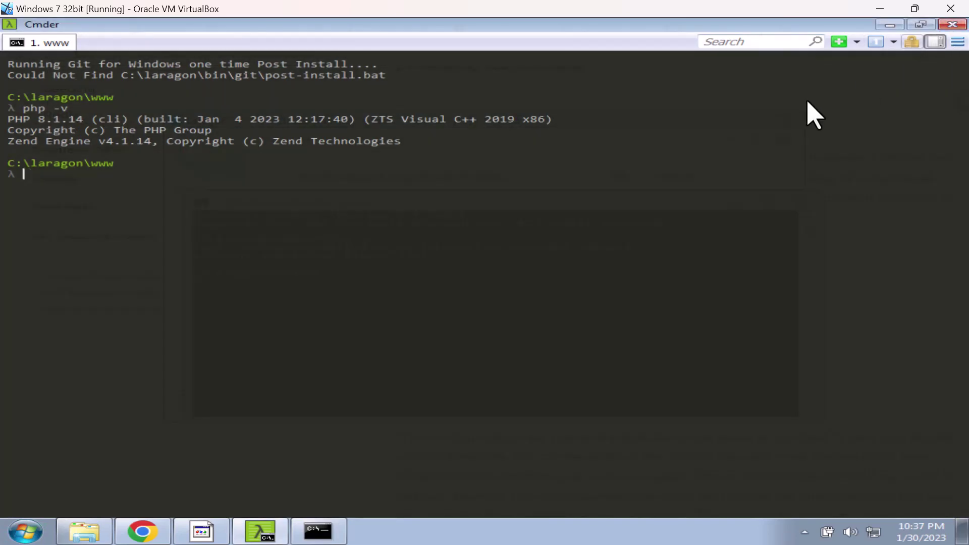
Add Laragon to the system Path with its Path tool
right_click(519, 150)
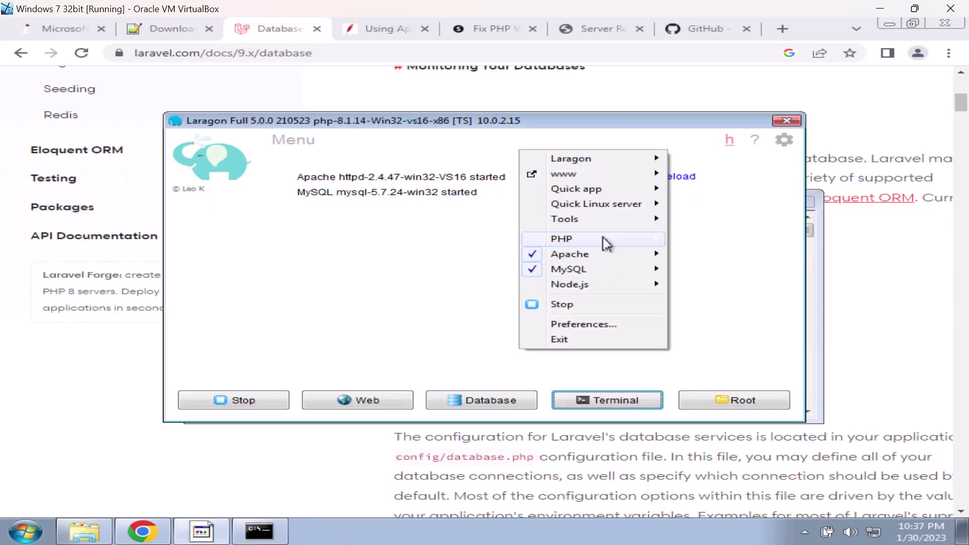
mouse_move(605, 221)
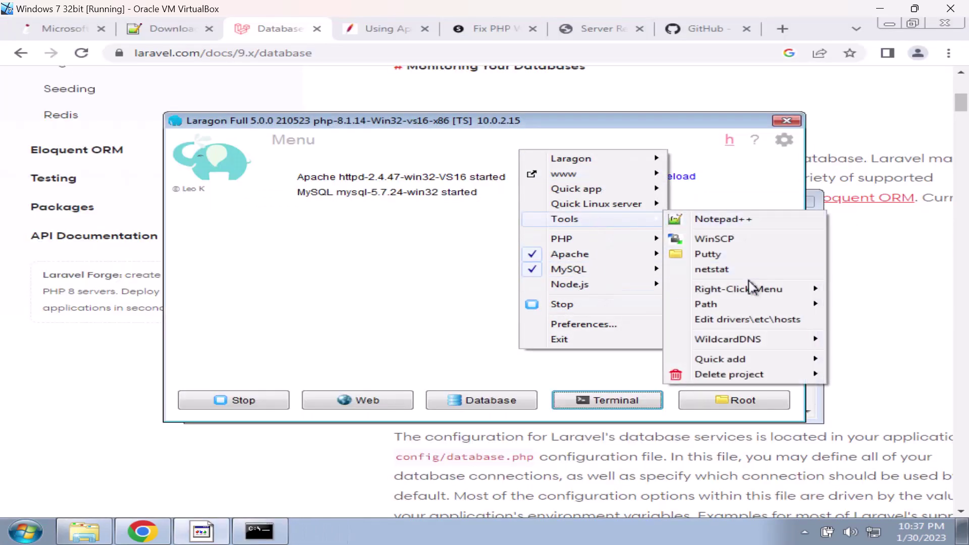
mouse_move(751, 309)
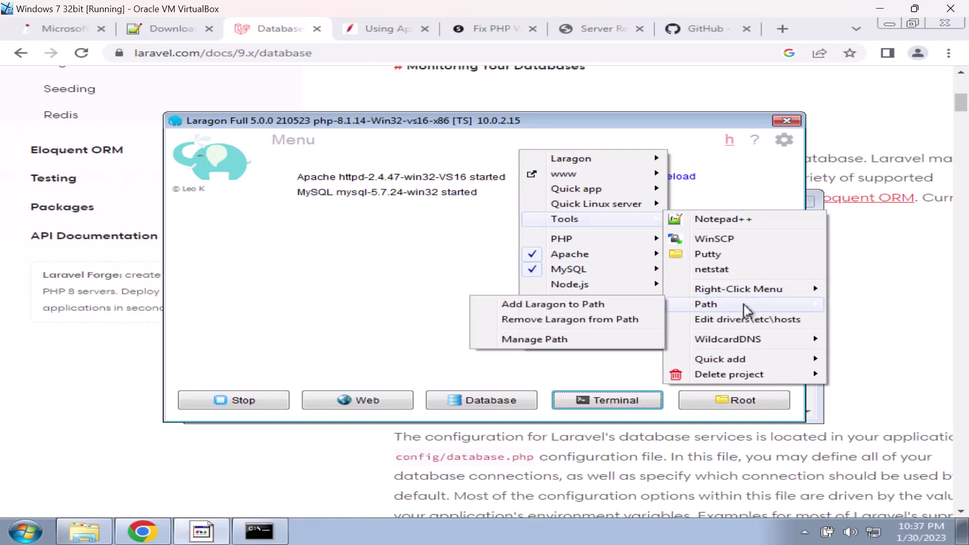
click(601, 306)
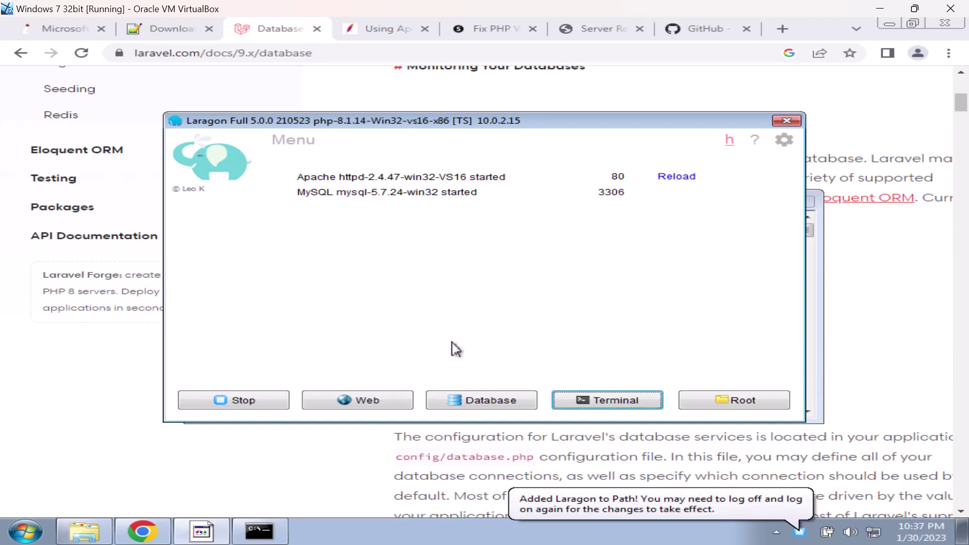
Replace the old command prompt with a new one and check the PHP version with php -v
click(270, 534)
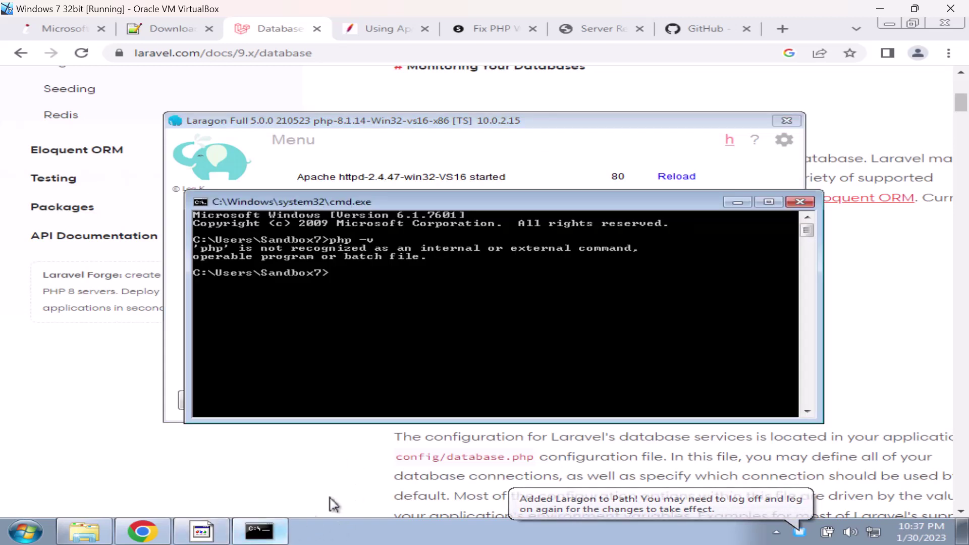
click(809, 206)
click(22, 532)
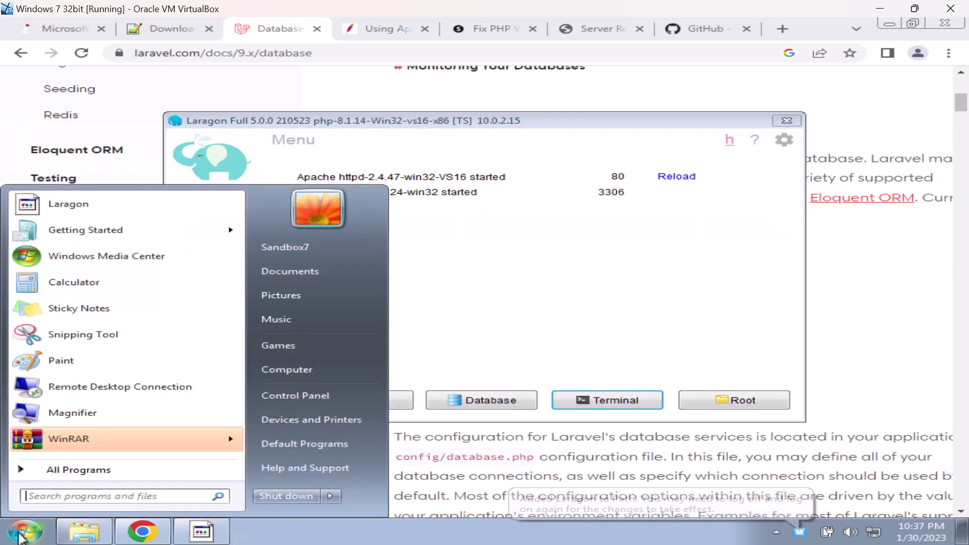
text(cmd)
key(Return)
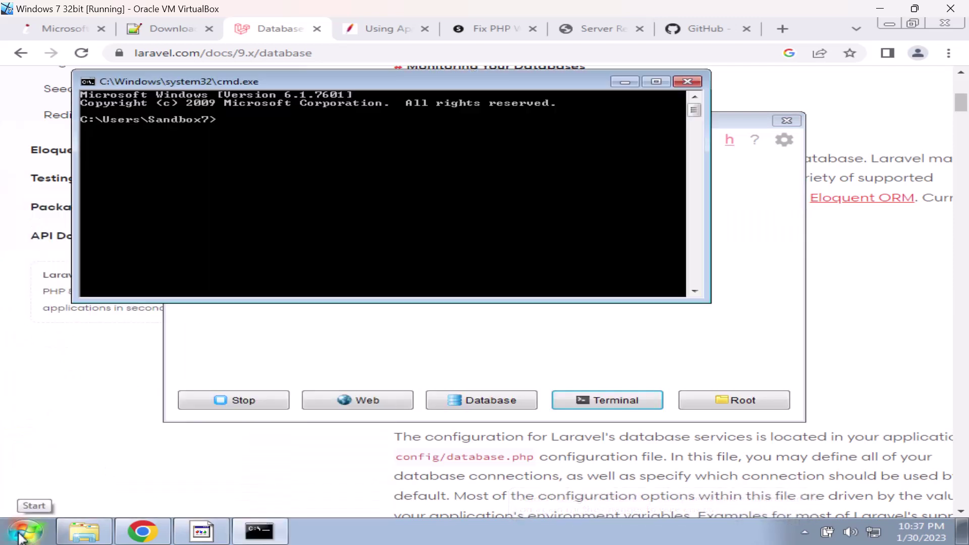
text(php -v)
key(Return)
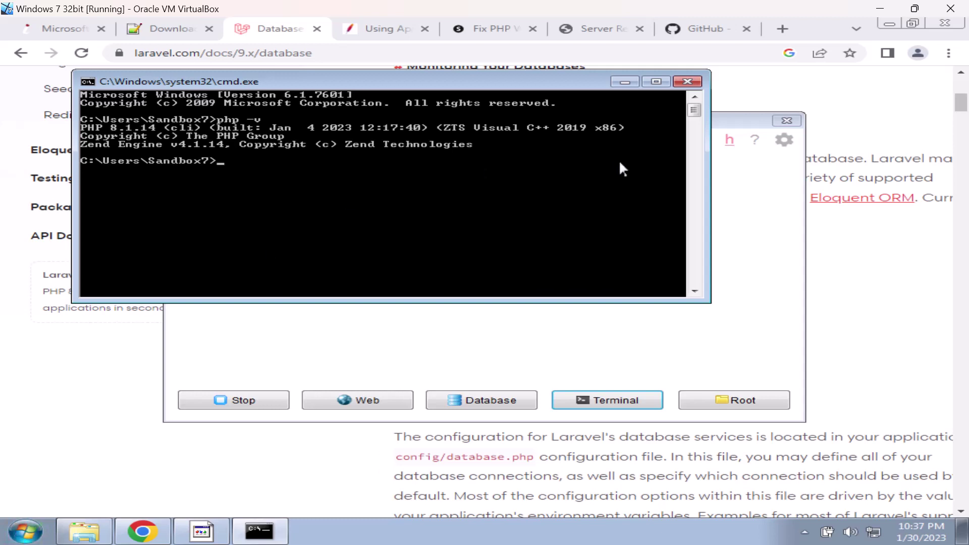
drag(537, 81, 567, 127)
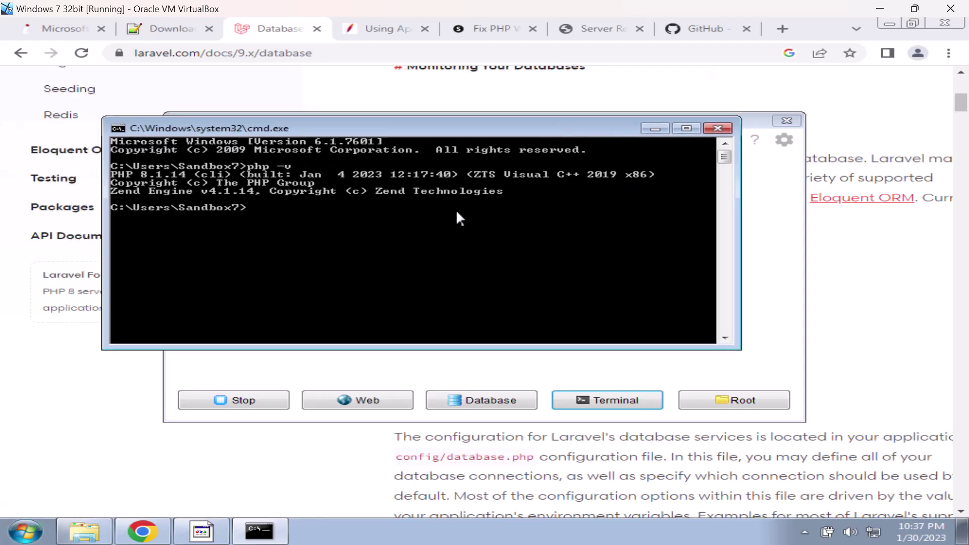
Check the Composer version with composer -V and try to update Composer with composer self-update
text(composer -V)
key(Return)
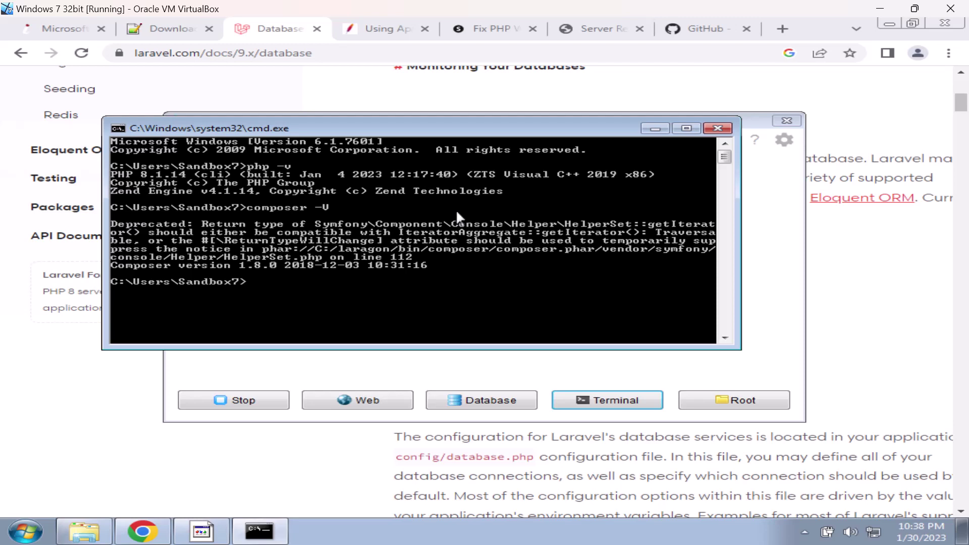
text(compose)
text(r self-updat)
text(e)
key(Return)
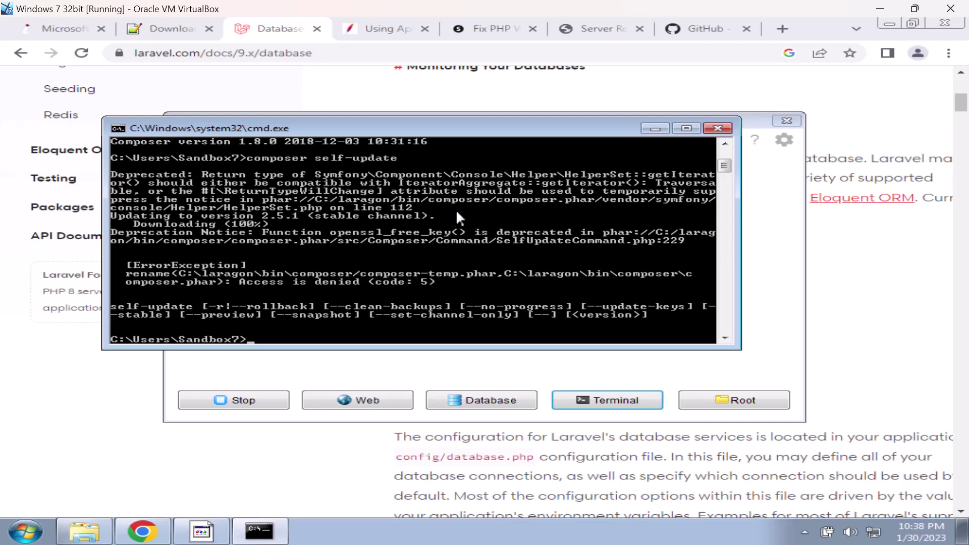
Switch Laragon's PHP version to php-7.4.19-Win32-vc15-x86
click(753, 233)
right_click(427, 227)
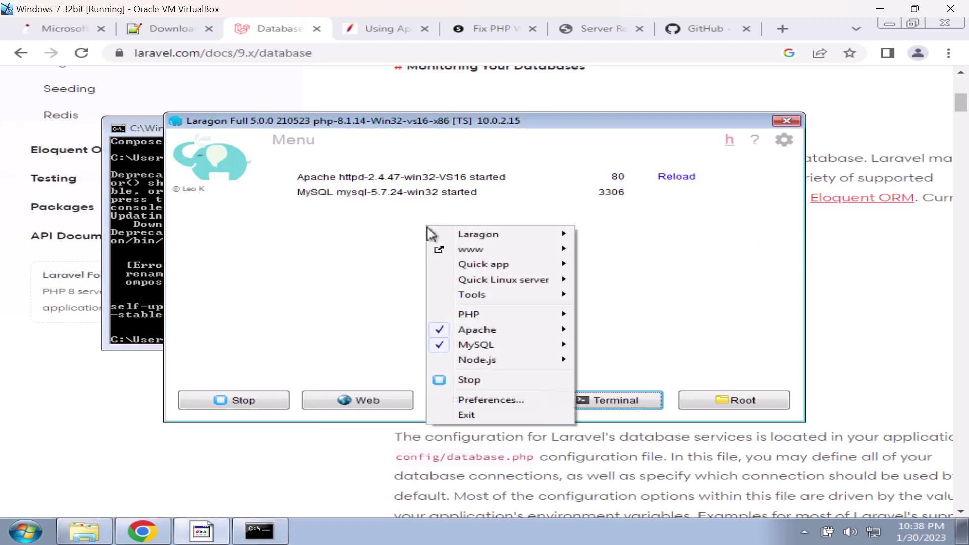
mouse_move(574, 316)
mouse_move(645, 315)
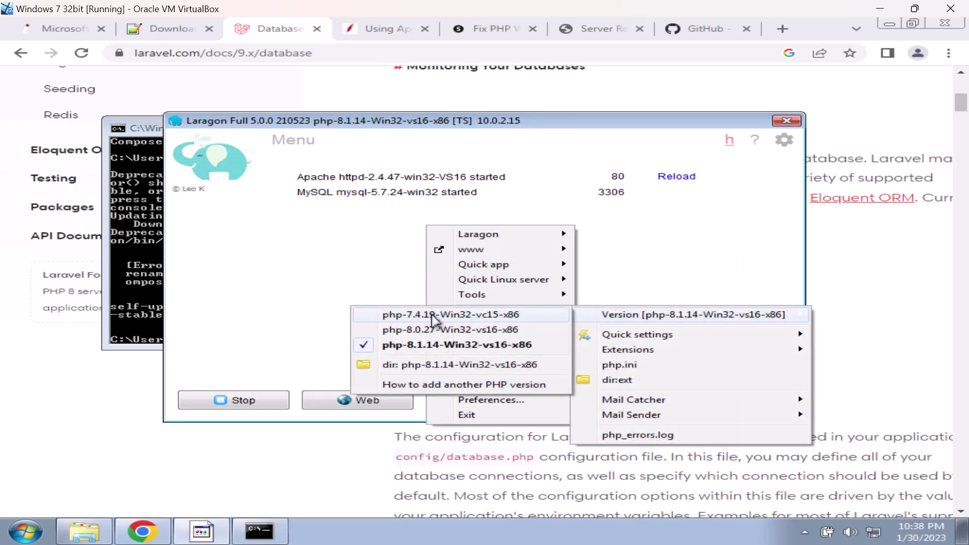
click(433, 316)
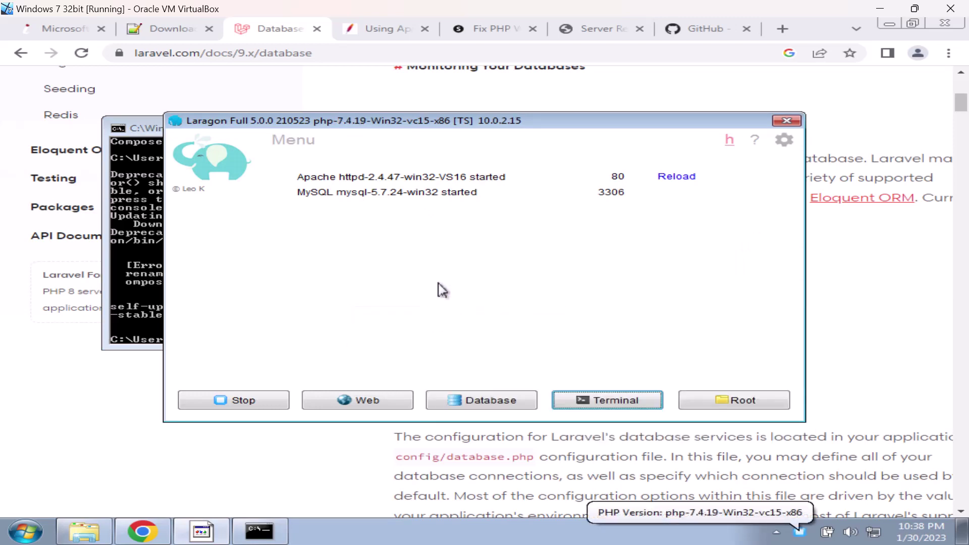
Remove Laragon from the system Path and add it again for the selected PHP version
right_click(437, 256)
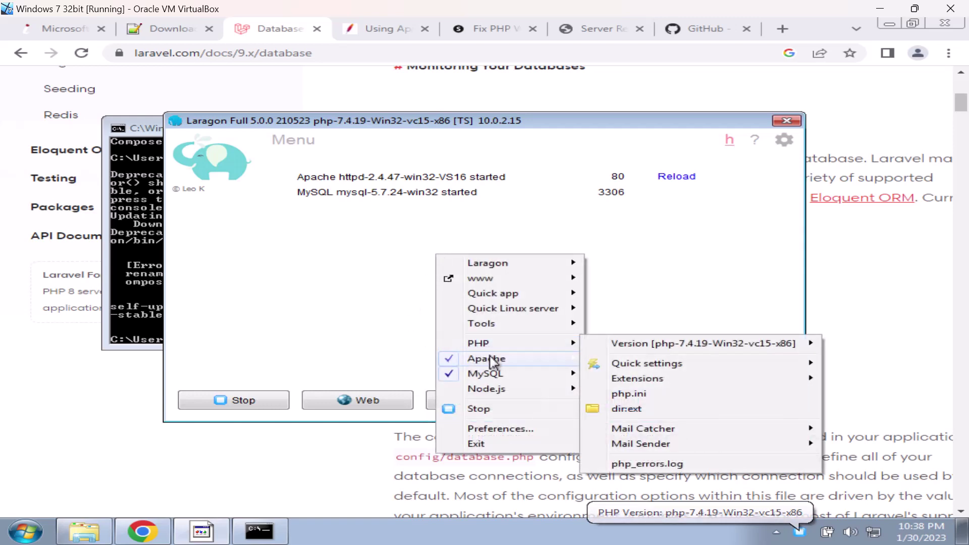
mouse_move(549, 331)
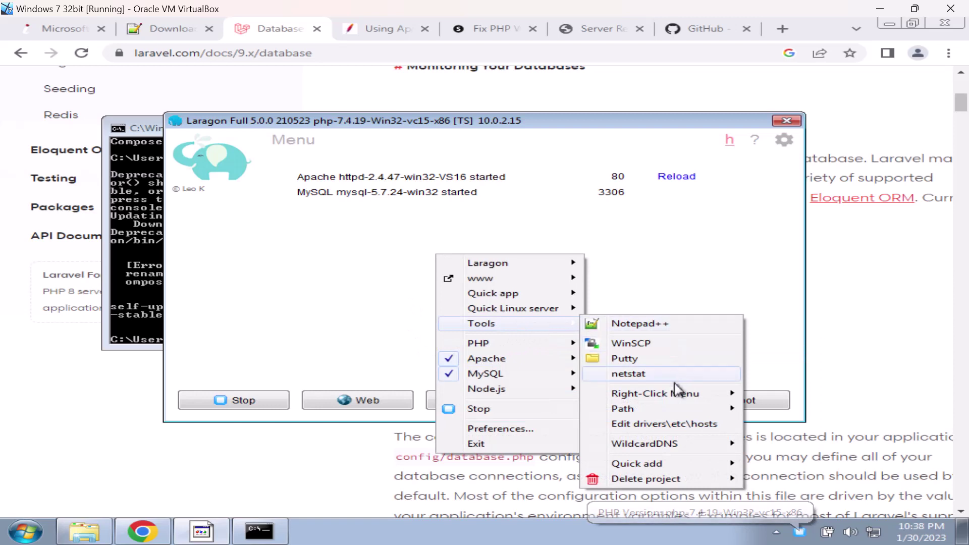
mouse_move(681, 393)
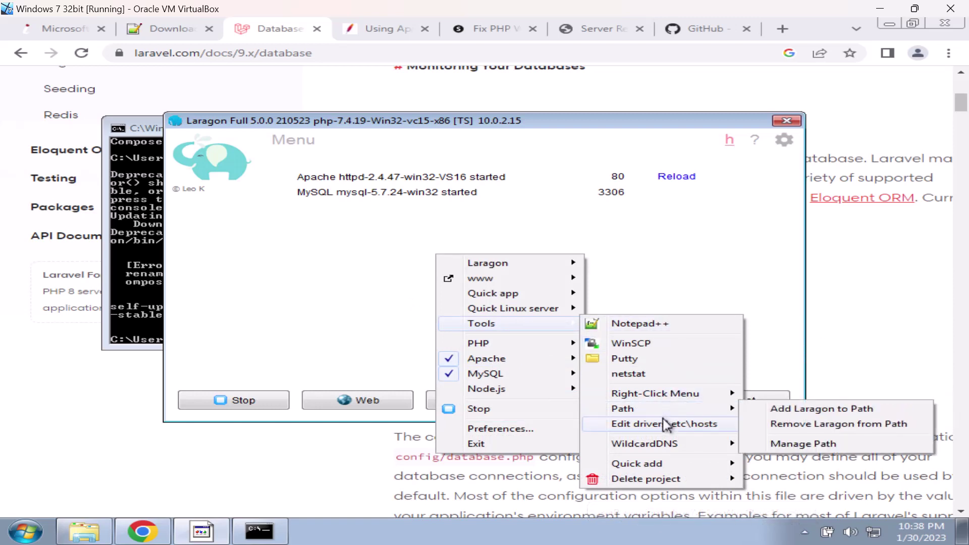
mouse_move(648, 416)
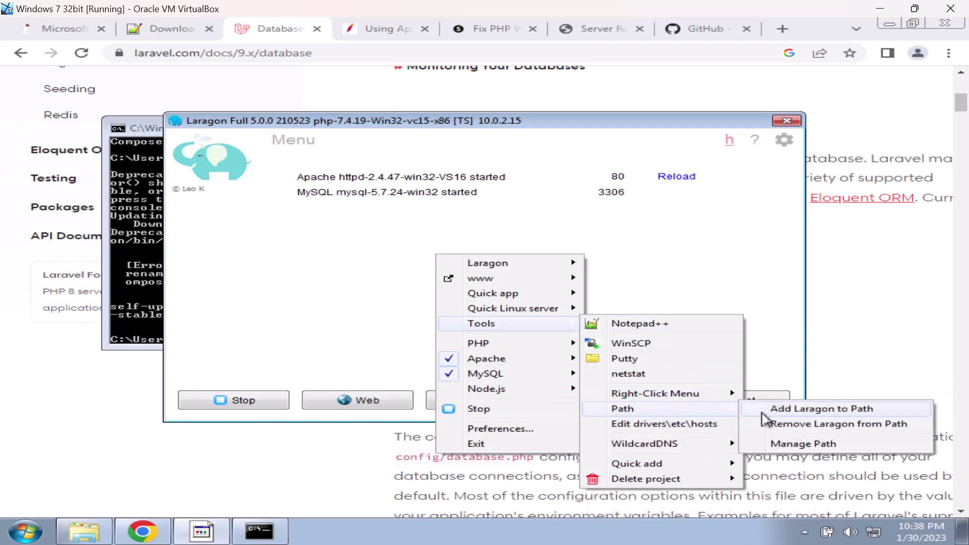
click(775, 428)
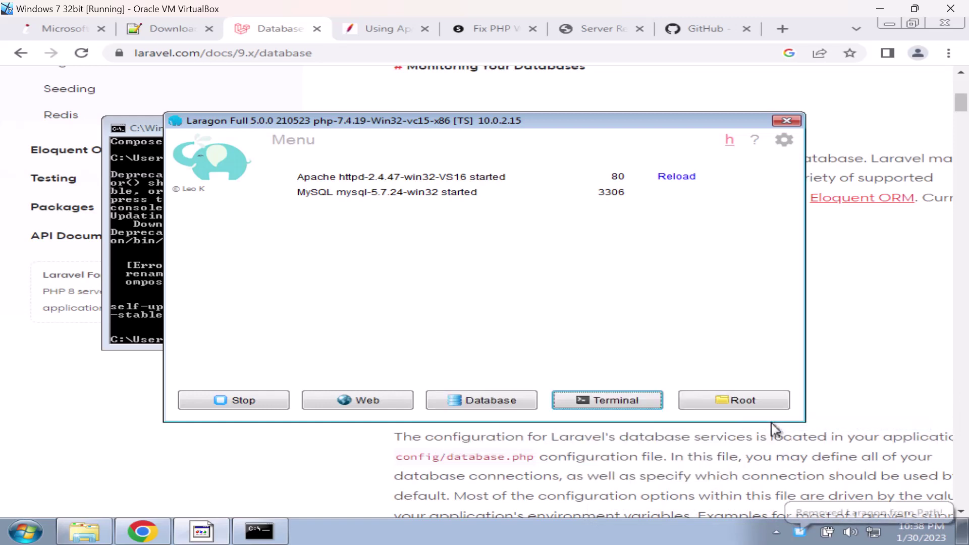
right_click(437, 259)
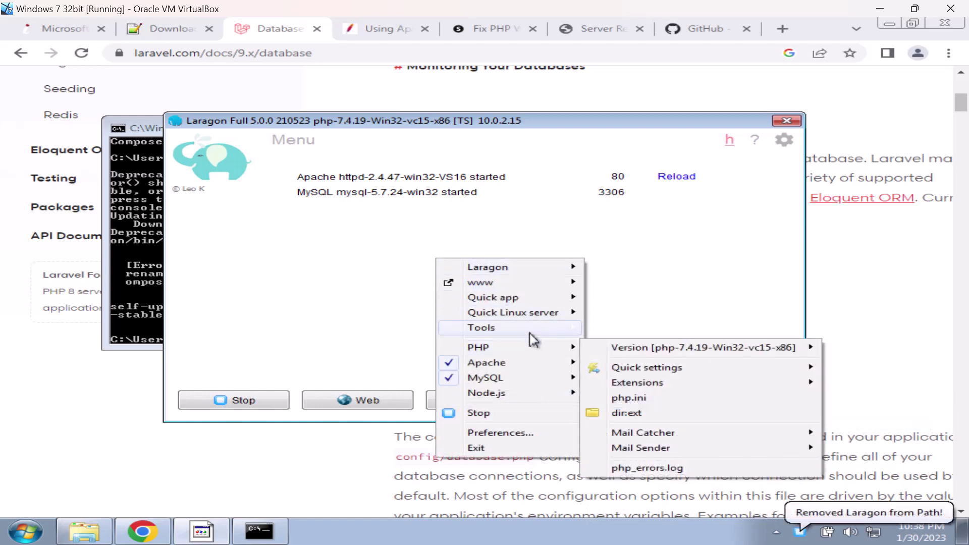
mouse_move(654, 413)
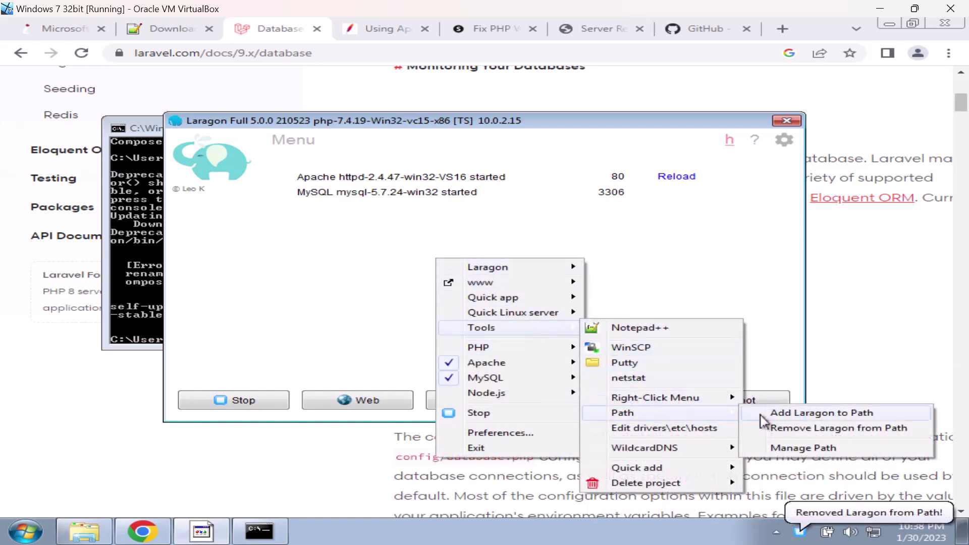
click(762, 413)
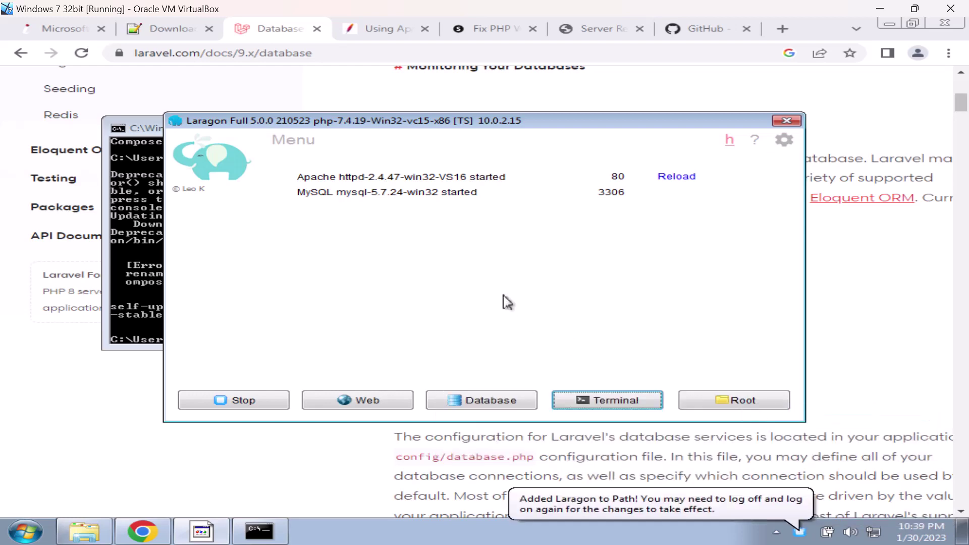
Replace the old command prompt with a new one and show the PHP command-line help with php -h
click(145, 128)
double_click(112, 127)
click(25, 531)
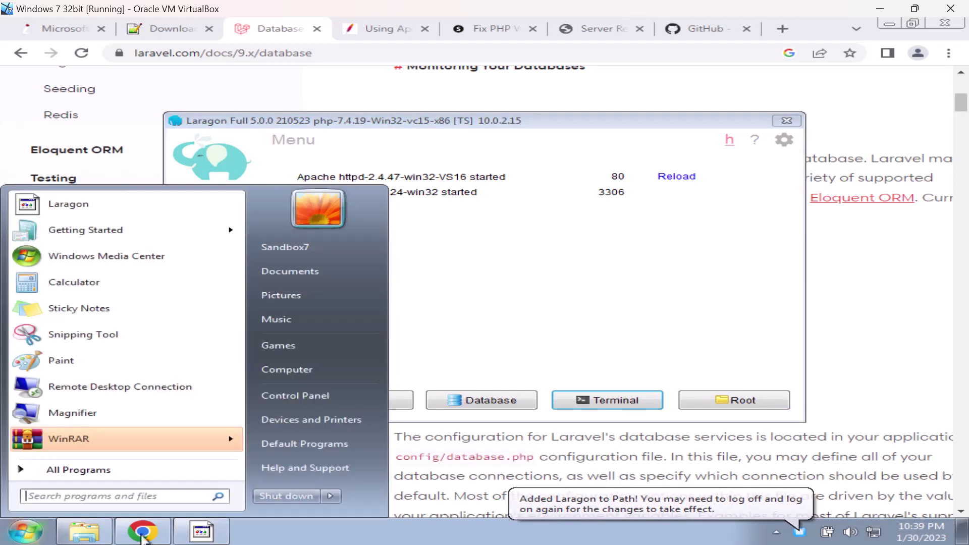
text(cmd)
key(Return)
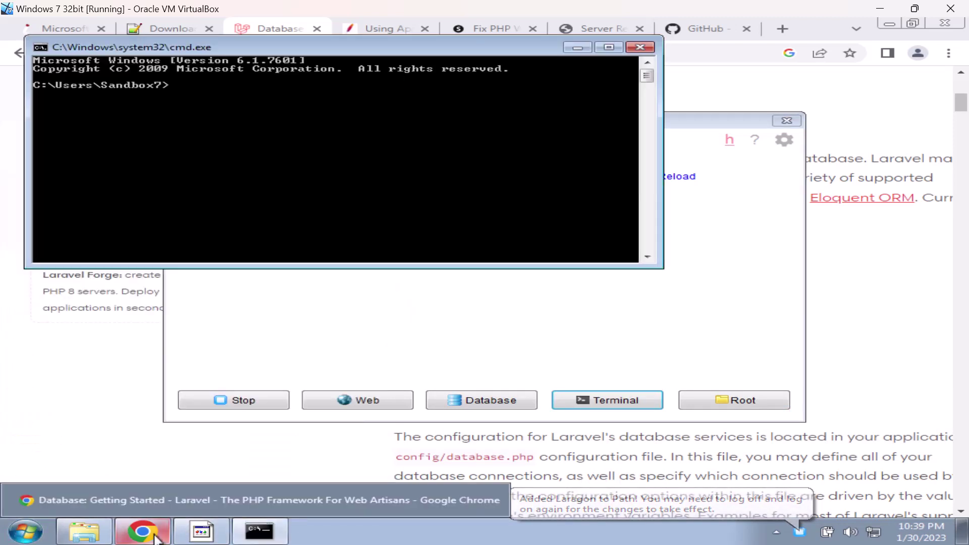
text(php -h)
key(Return)
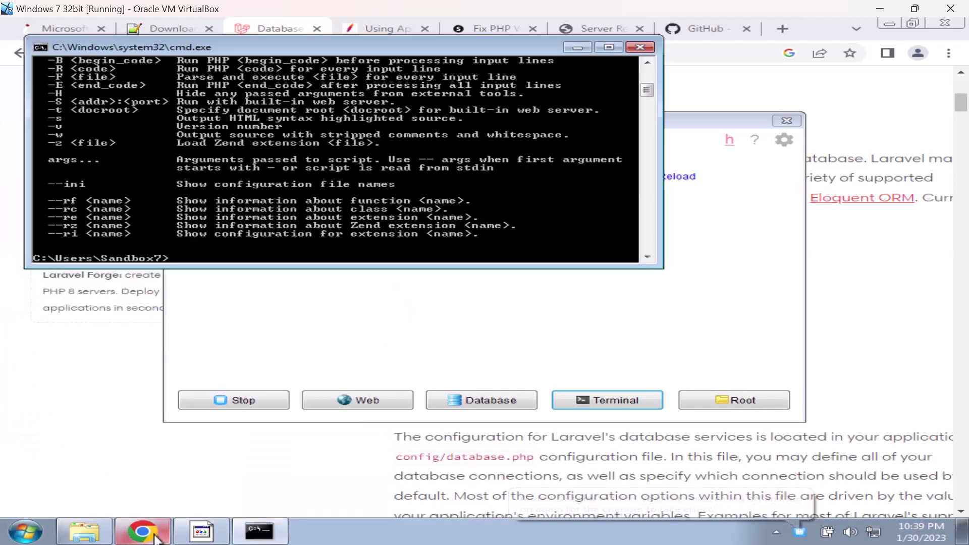
Check the active PHP version with php -v and the Composer version with composer -V
text(php -V)
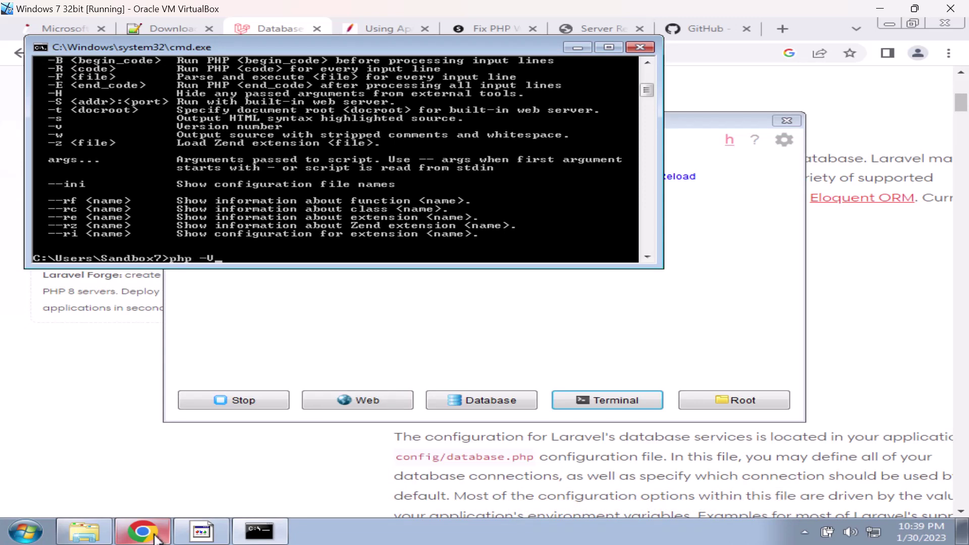
key(BackSpace)
text(v)
key(Return)
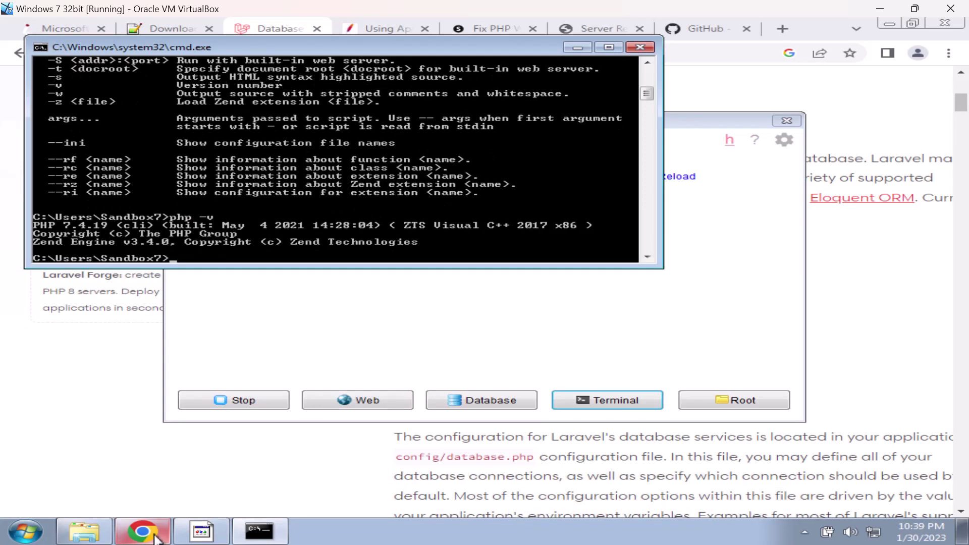
text(composer -V)
key(Return)
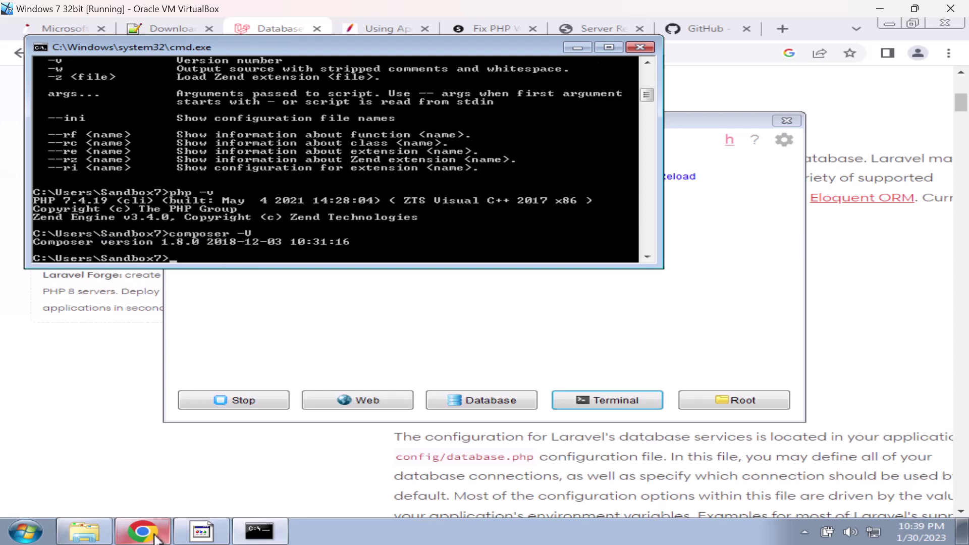
Update Composer with composer self-update and check its version again with composer -V
key(Up)
key(BackSpace)
key(BackSpace)
text(self-update)
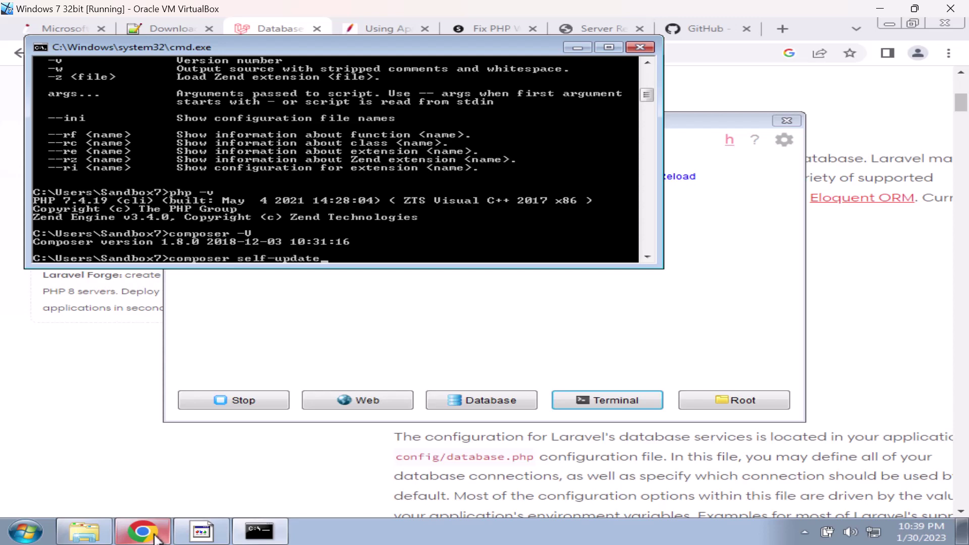
key(Return)
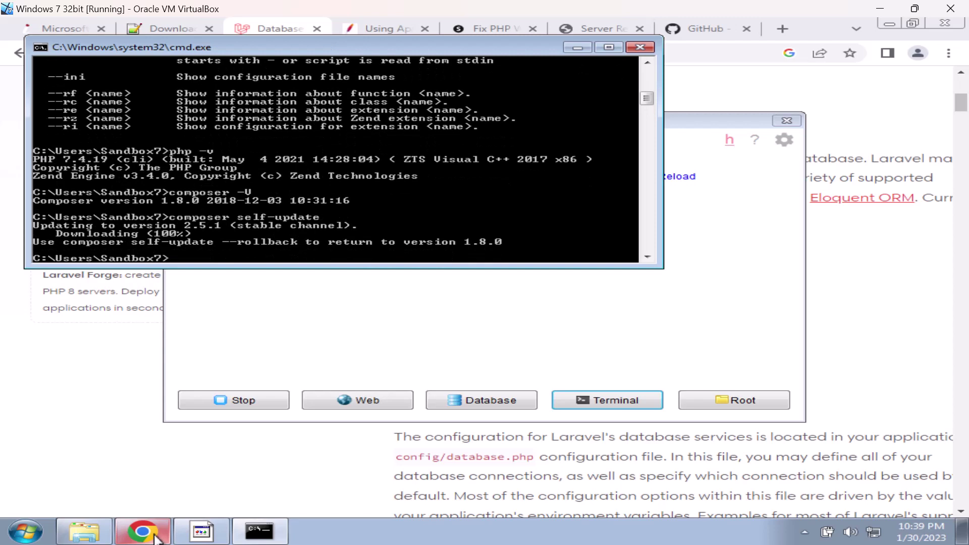
key(Up)
key(Up)
key(Return)
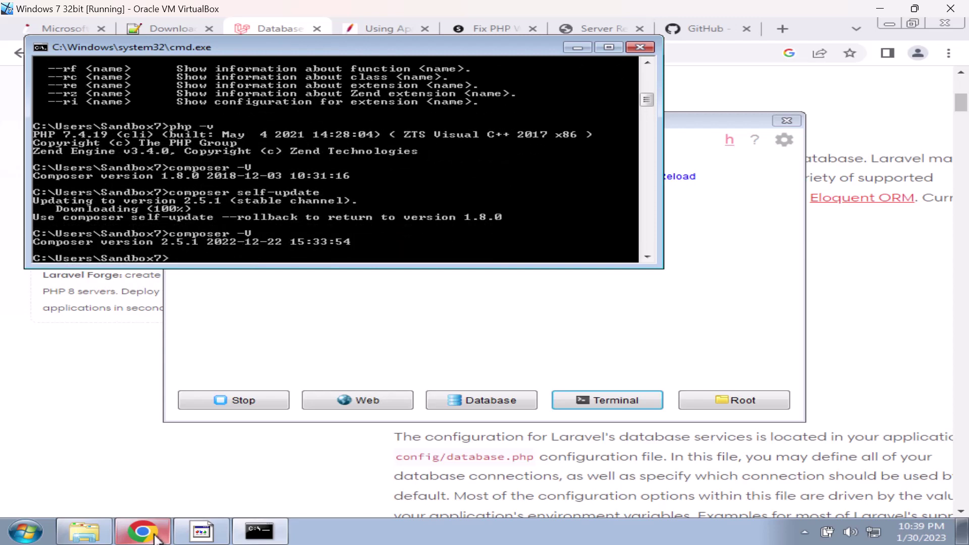
Switch Laragon's PHP version to php-8.1.14-Win32-vs16-x86
click(350, 323)
right_click(460, 229)
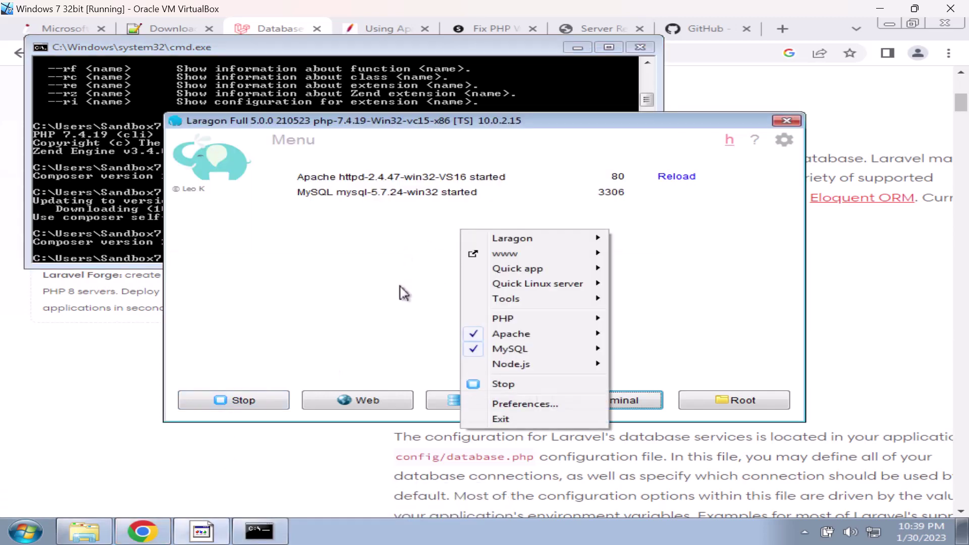
mouse_move(536, 324)
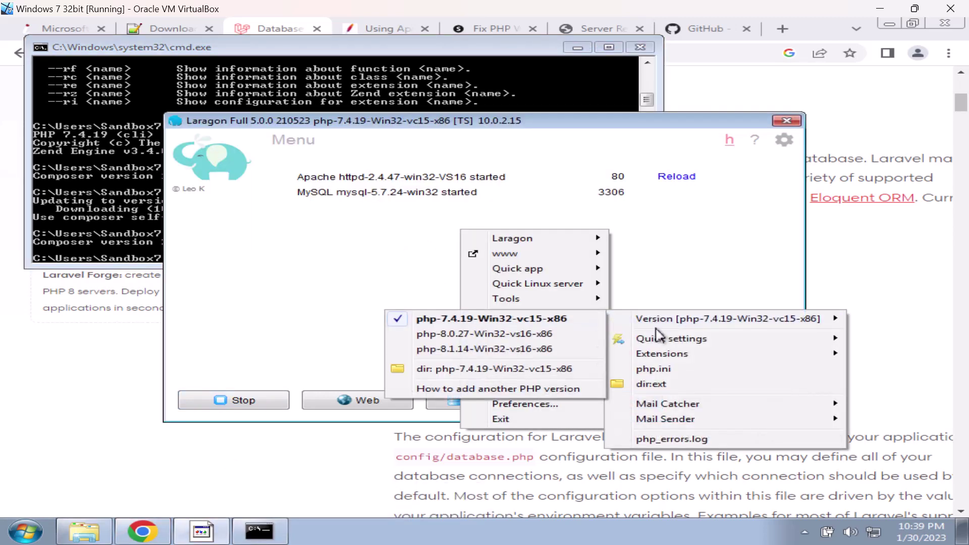
mouse_move(633, 321)
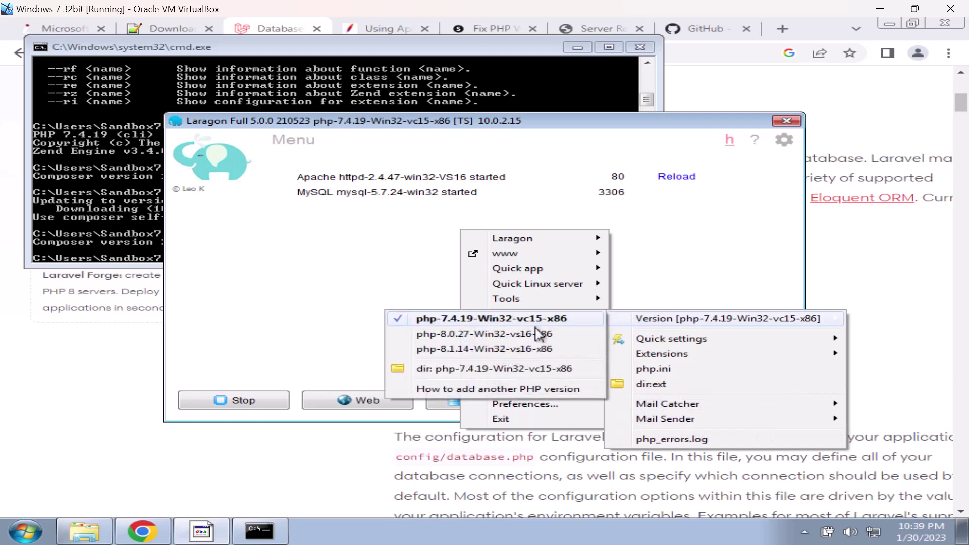
click(493, 353)
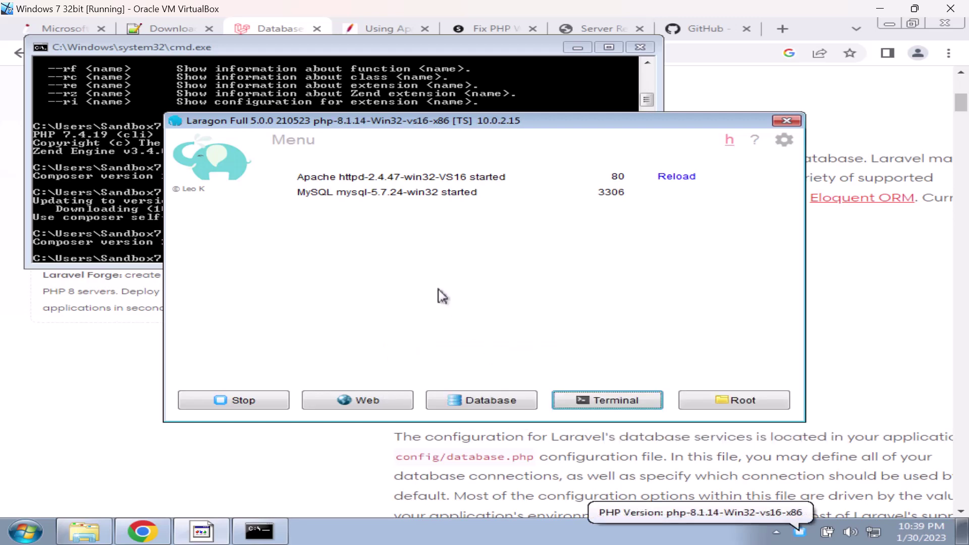
Add Laragon to the system Path for the selected PHP 8.1.14 version
right_click(364, 223)
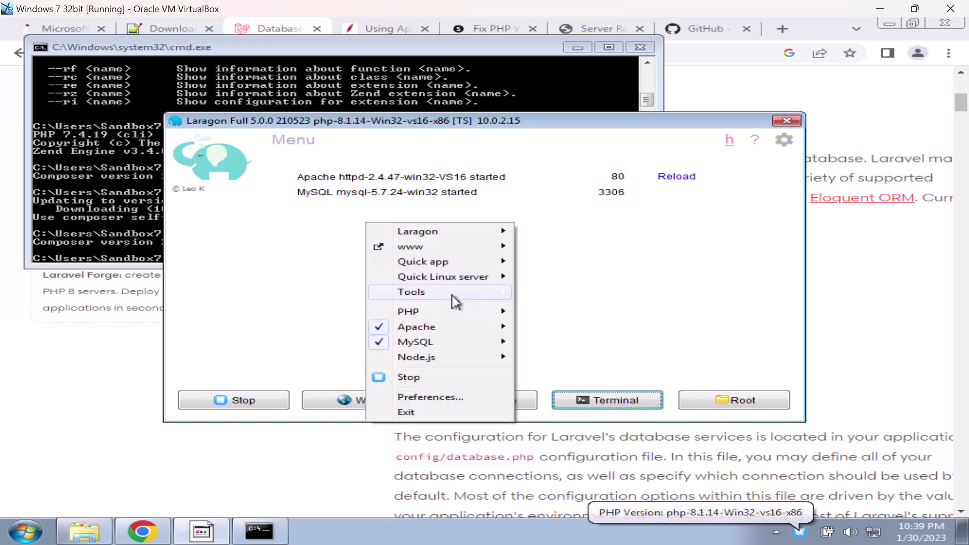
mouse_move(454, 293)
mouse_move(651, 379)
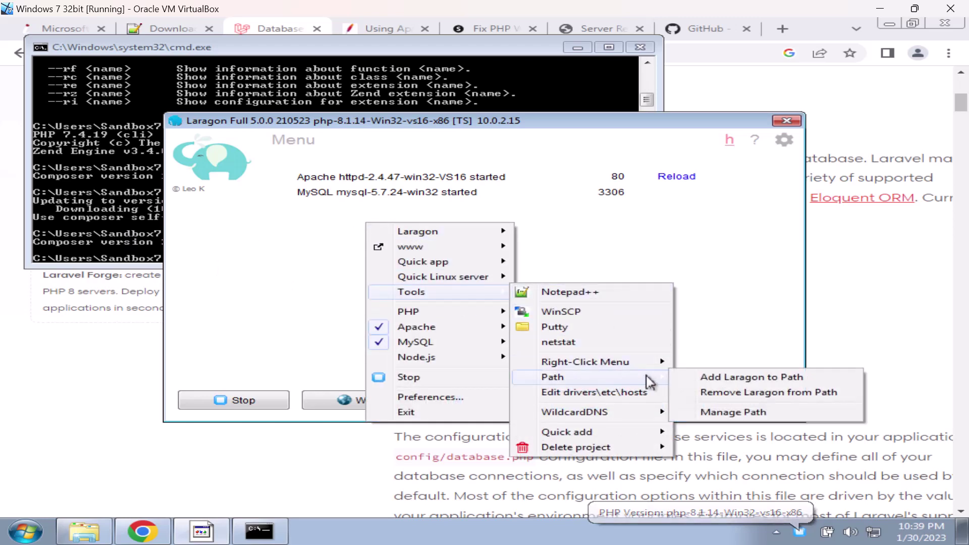
click(688, 382)
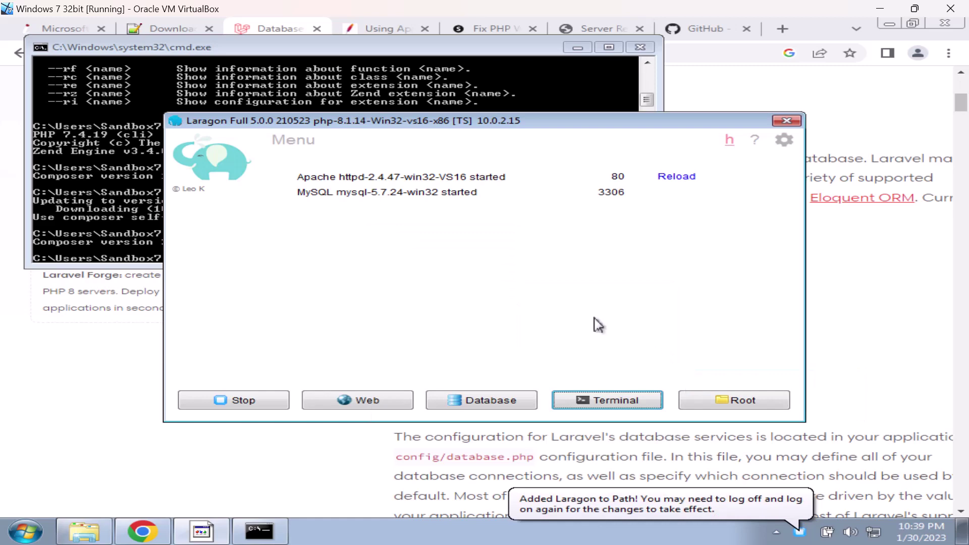
Replace the old command prompt with a new one, check the PHP version with php -v, and close it
click(87, 46)
click(37, 47)
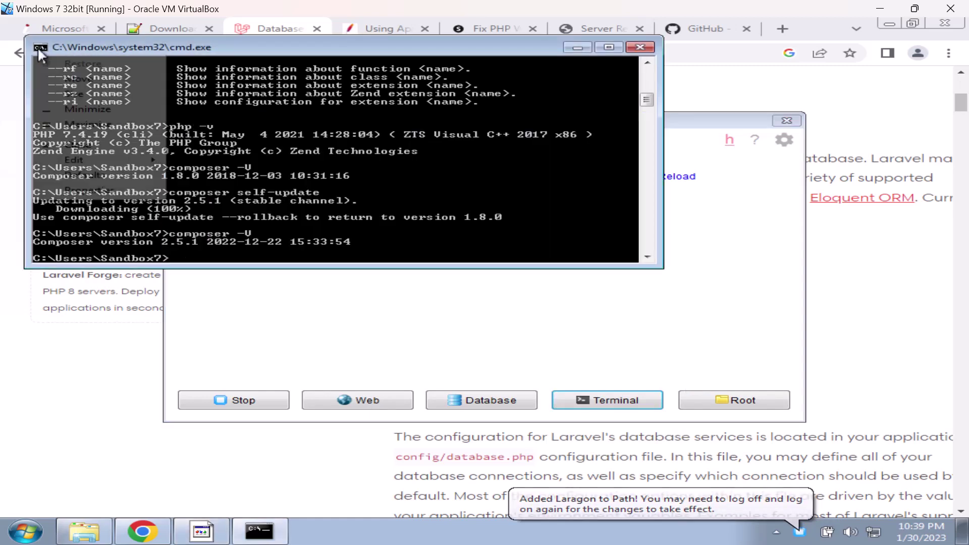
click(37, 47)
click(26, 530)
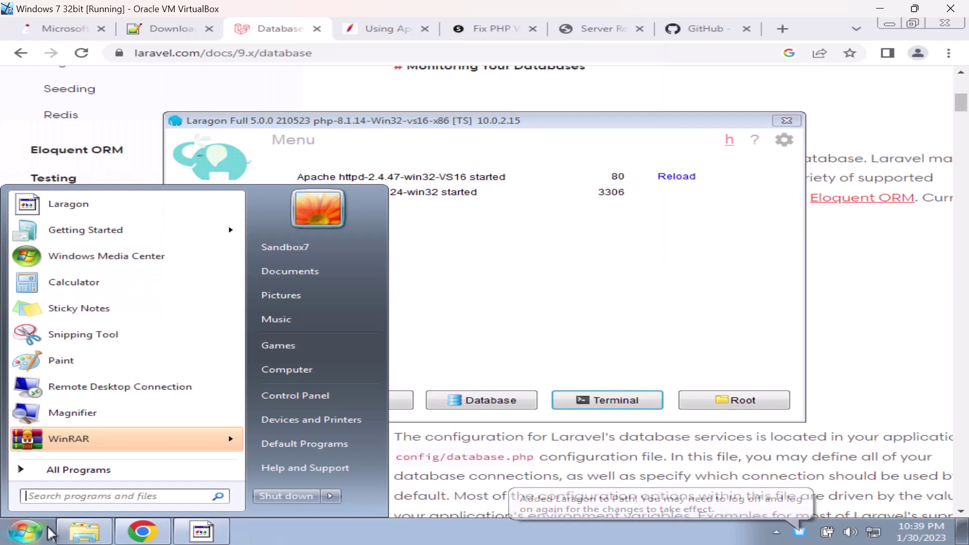
text(cmd)
key(Return)
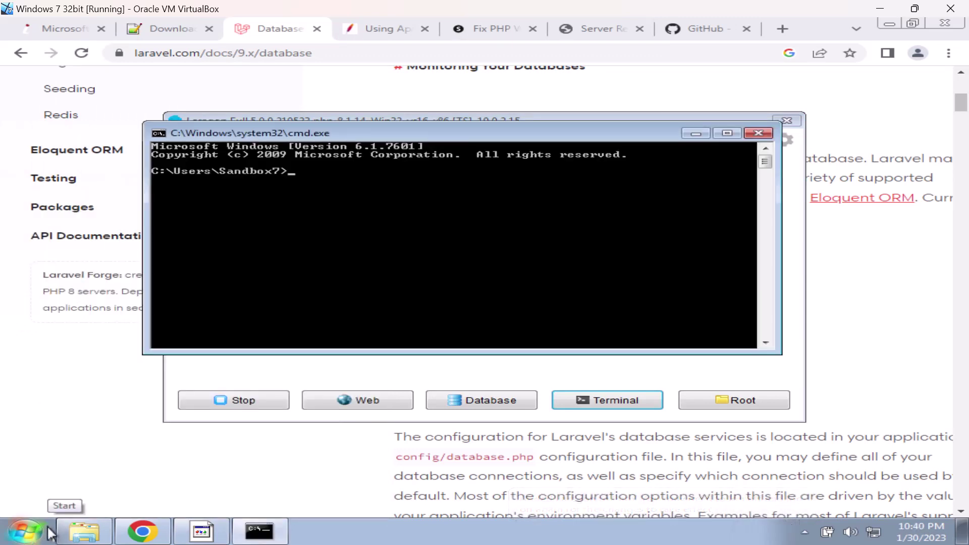
text(php -v)
key(Return)
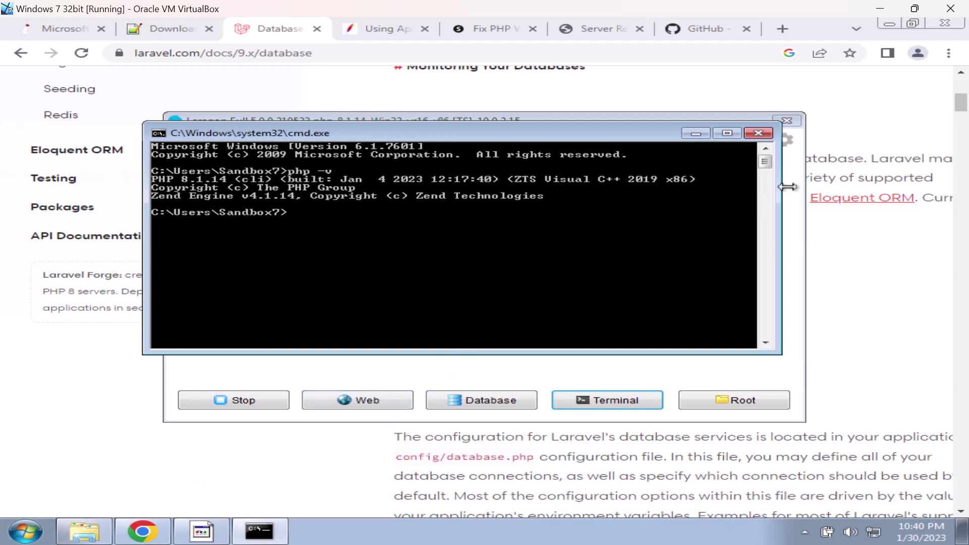
click(758, 134)
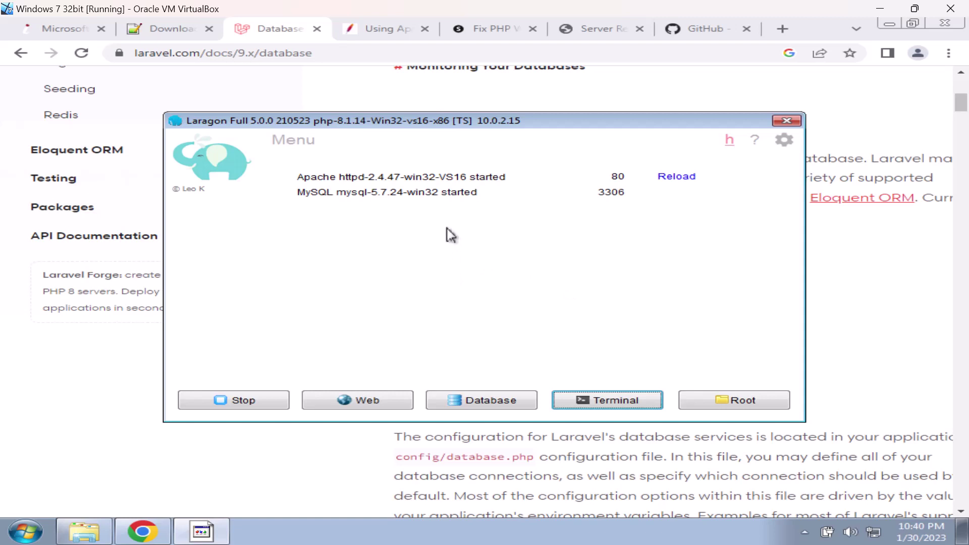
Delete the existing laravel9 project and its database from Laragon, allowing Windows Command Processor to make changes
right_click(427, 222)
click(391, 237)
right_click(420, 215)
mouse_move(460, 243)
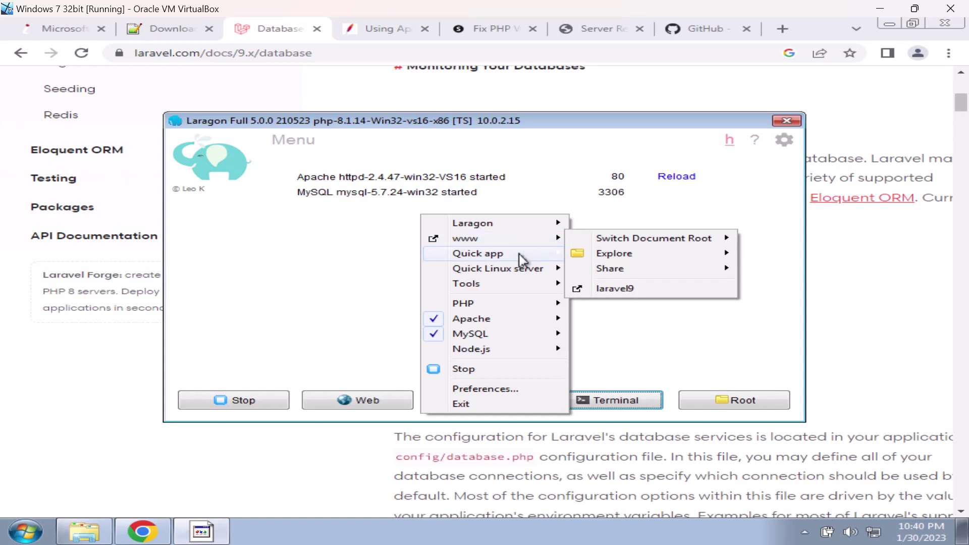
mouse_move(522, 259)
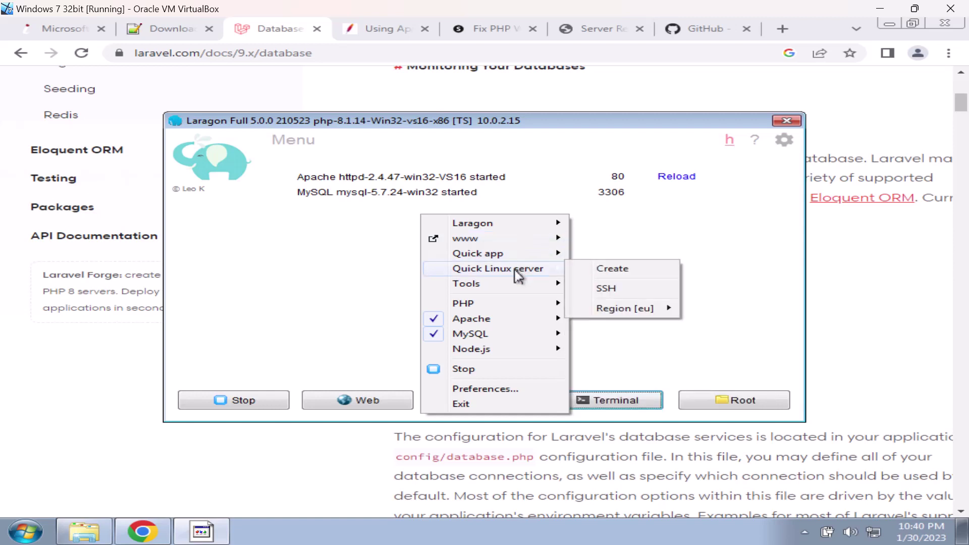
mouse_move(513, 287)
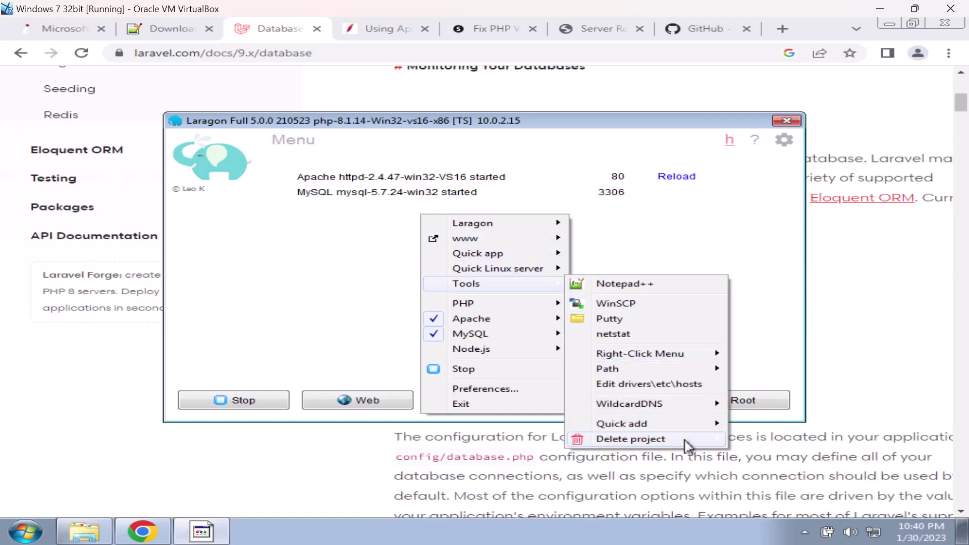
mouse_move(698, 442)
click(746, 444)
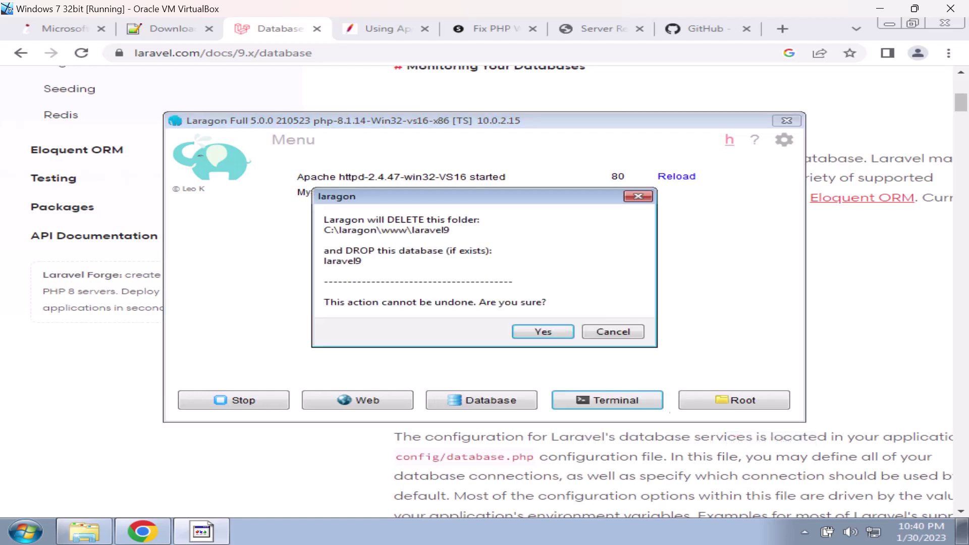
click(555, 335)
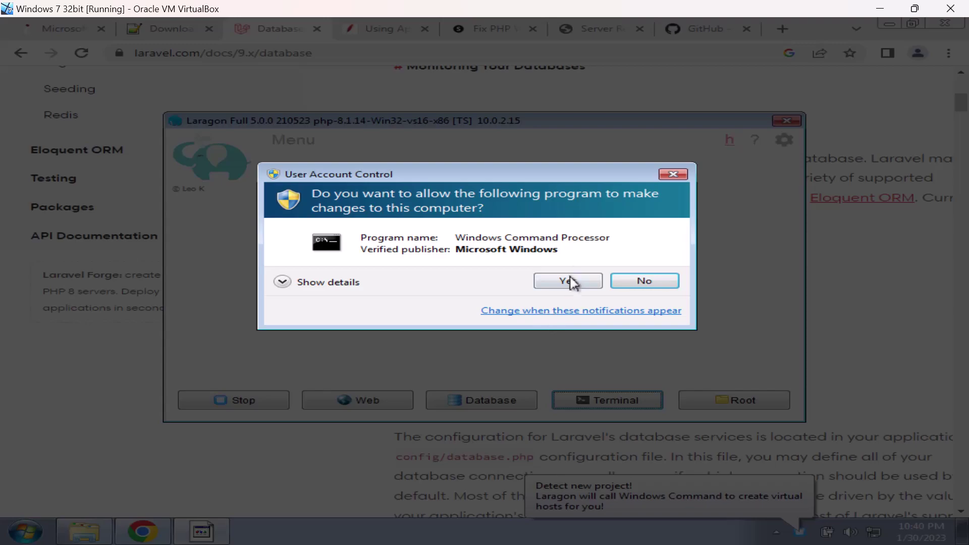
click(567, 283)
Create a Laravel quick app named laravel9 and allow Windows Command Processor to make changes
right_click(448, 237)
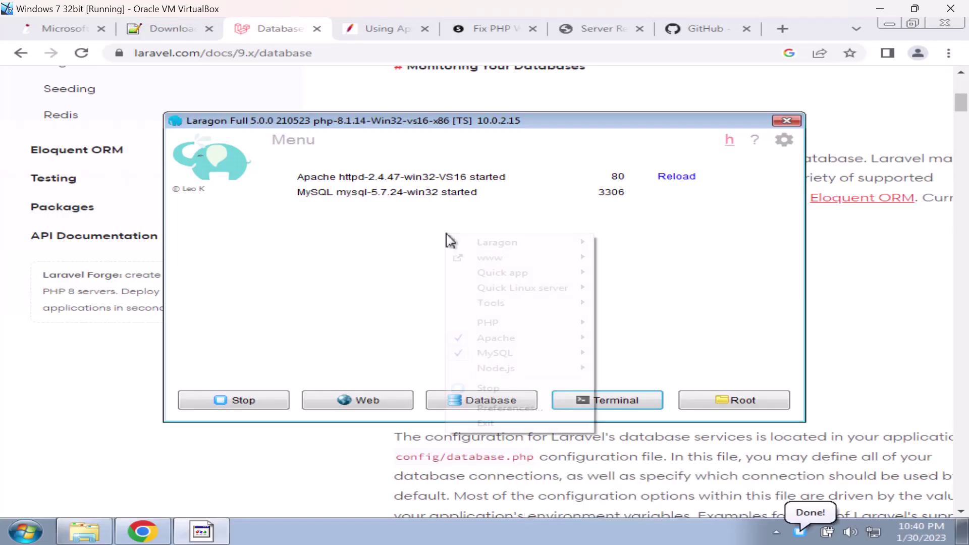
click(413, 259)
right_click(472, 259)
mouse_move(531, 299)
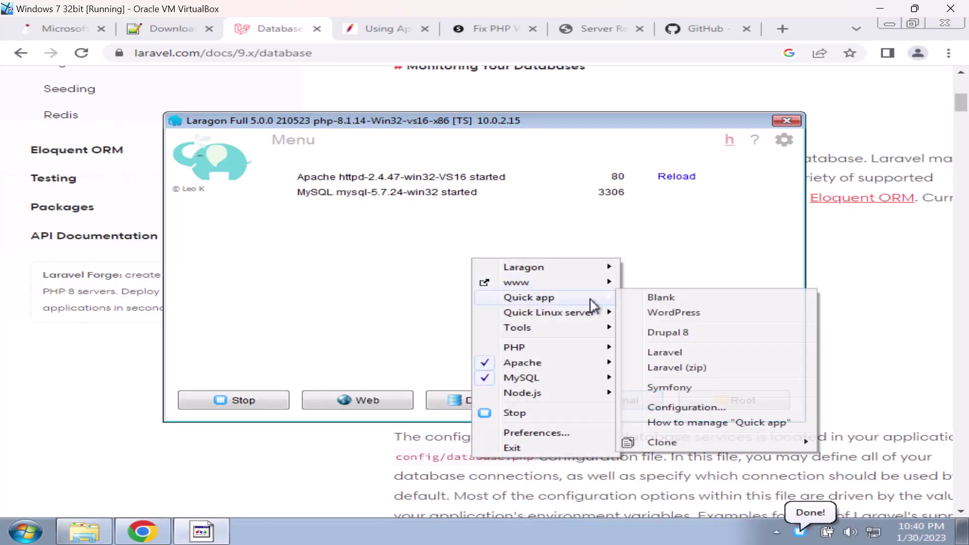
click(678, 354)
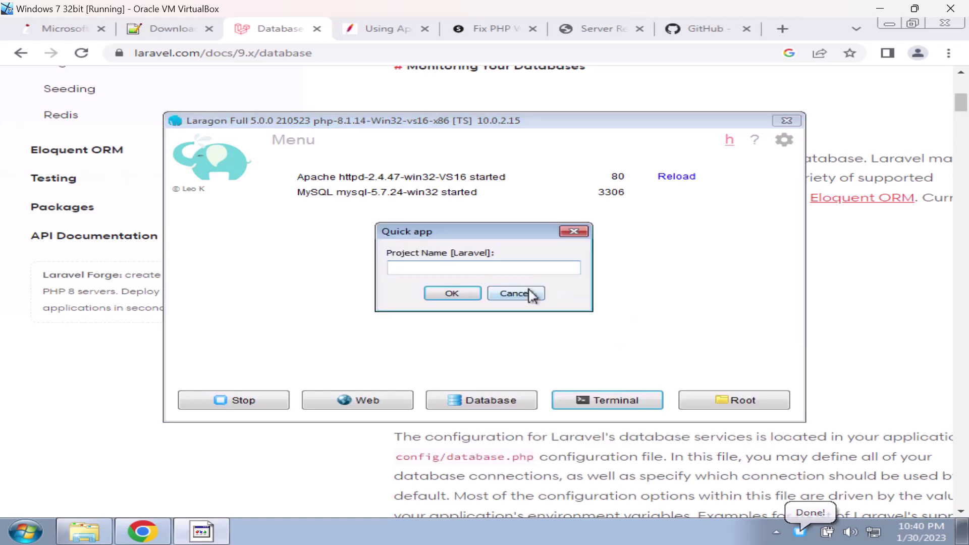
text(laravel9)
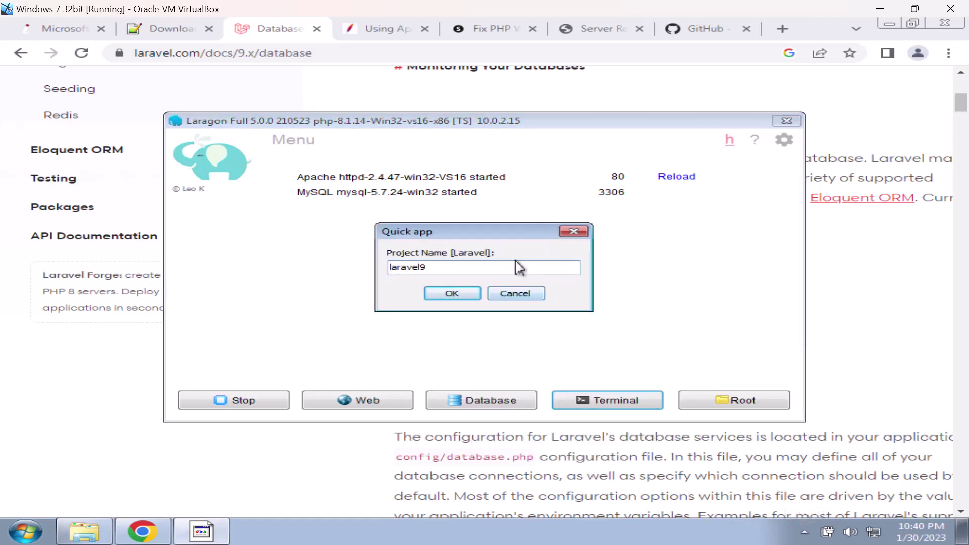
click(443, 297)
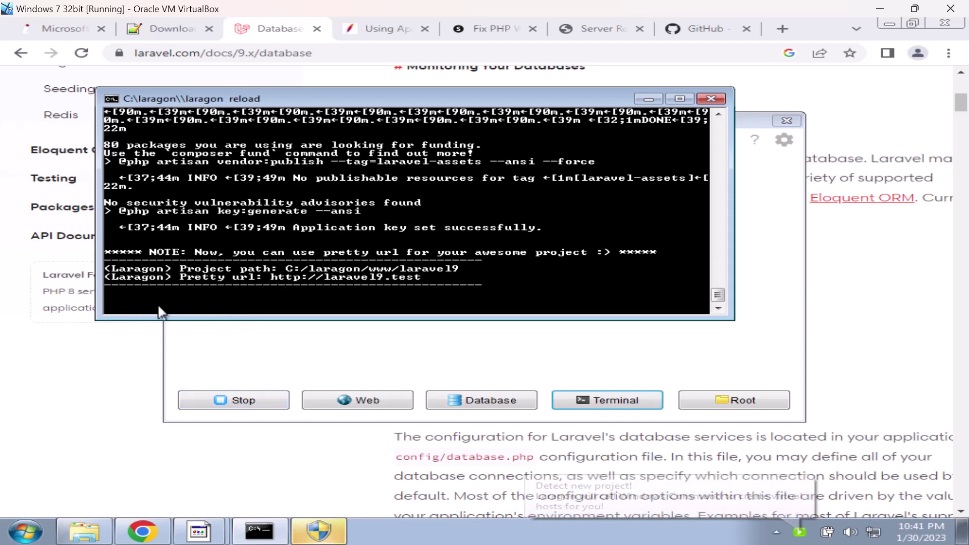
click(330, 534)
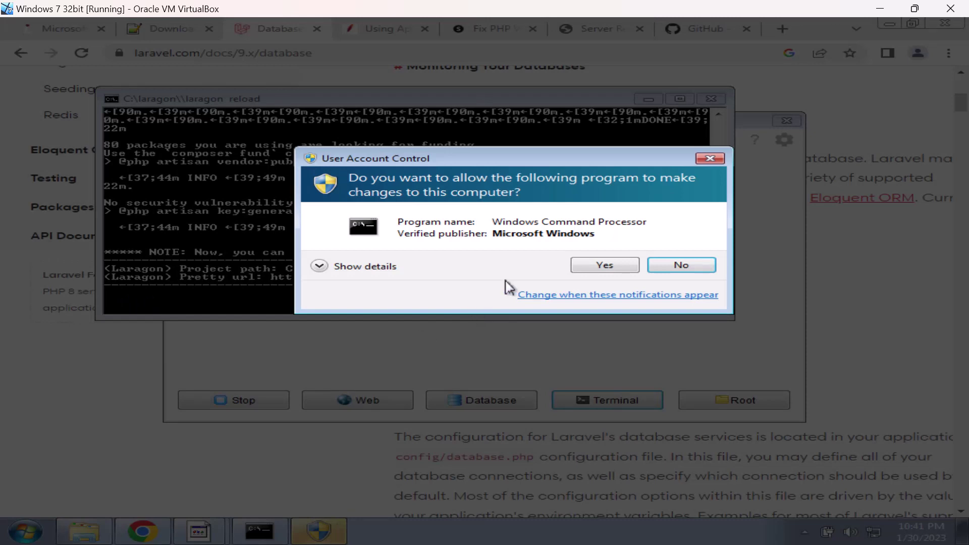
click(600, 265)
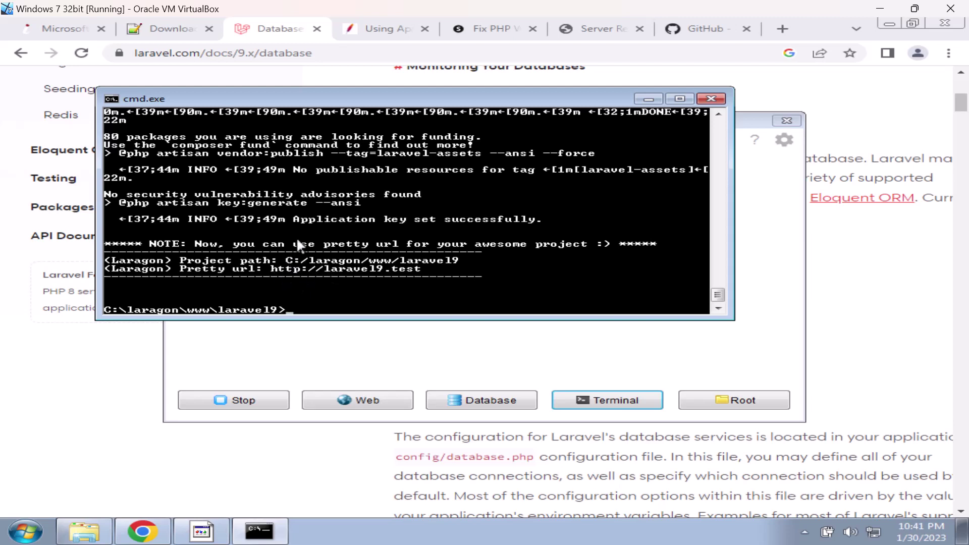
right_click(317, 237)
click(316, 100)
right_click(317, 99)
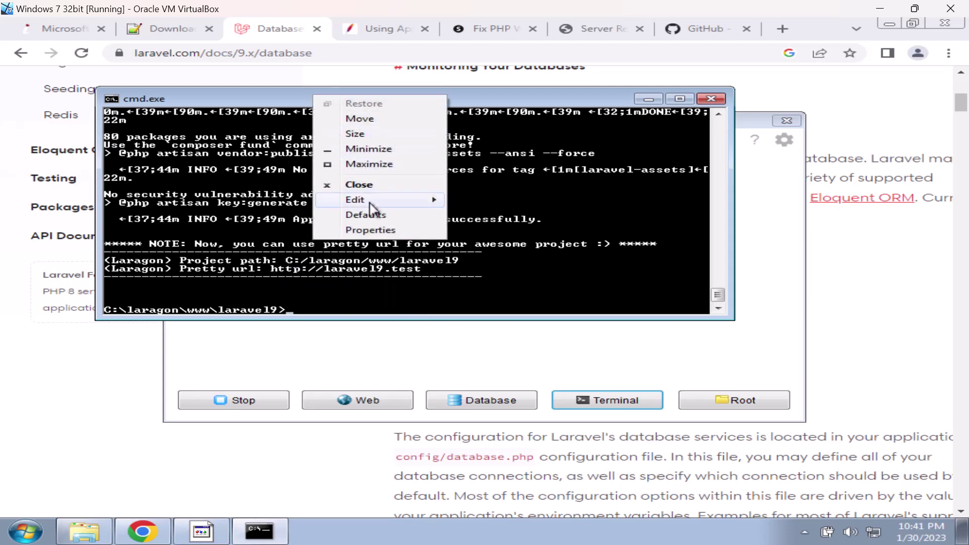
mouse_move(368, 203)
click(480, 201)
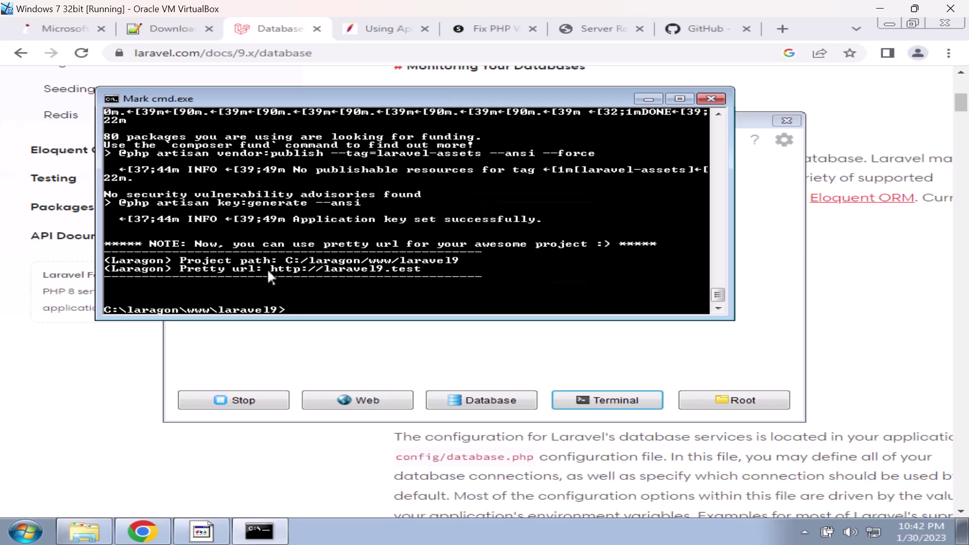
drag(270, 269, 376, 273)
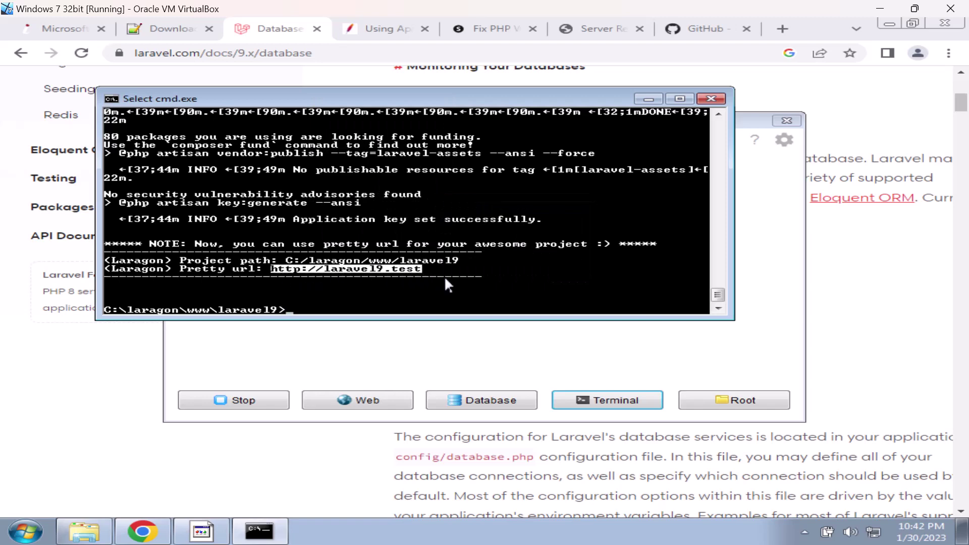
key(Return)
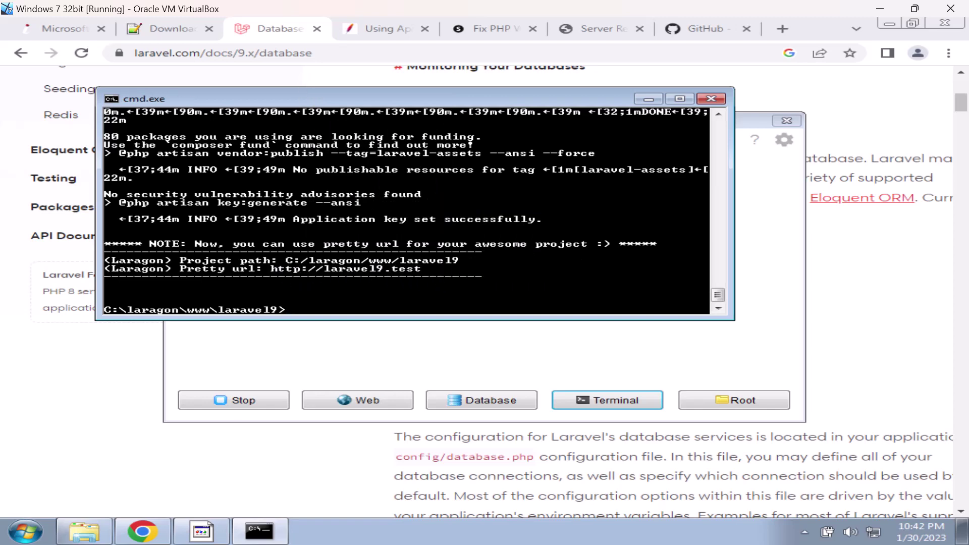
right_click(298, 56)
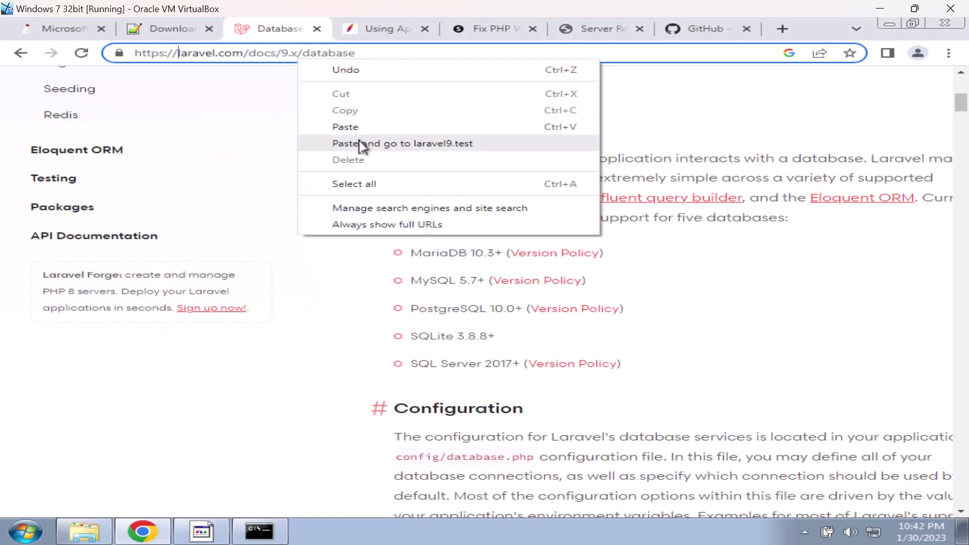
click(320, 143)
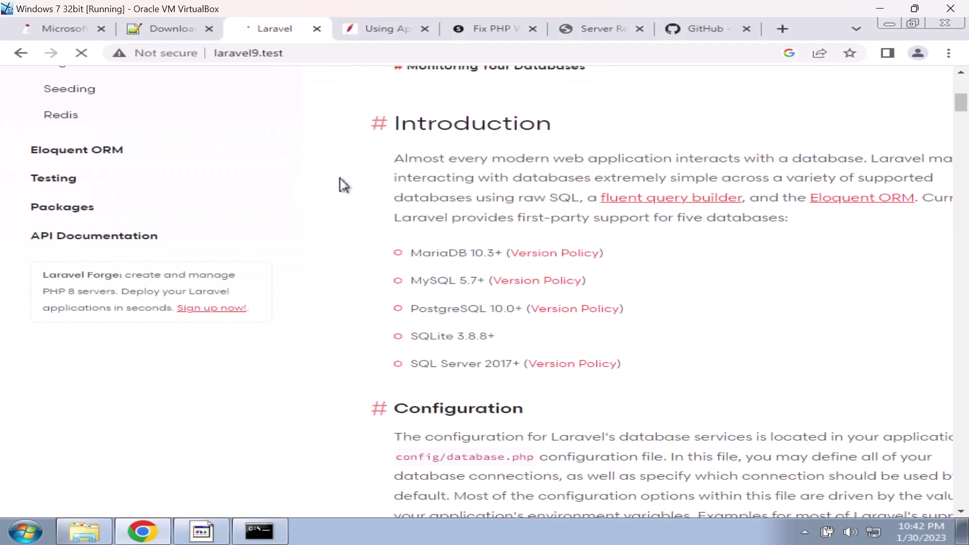